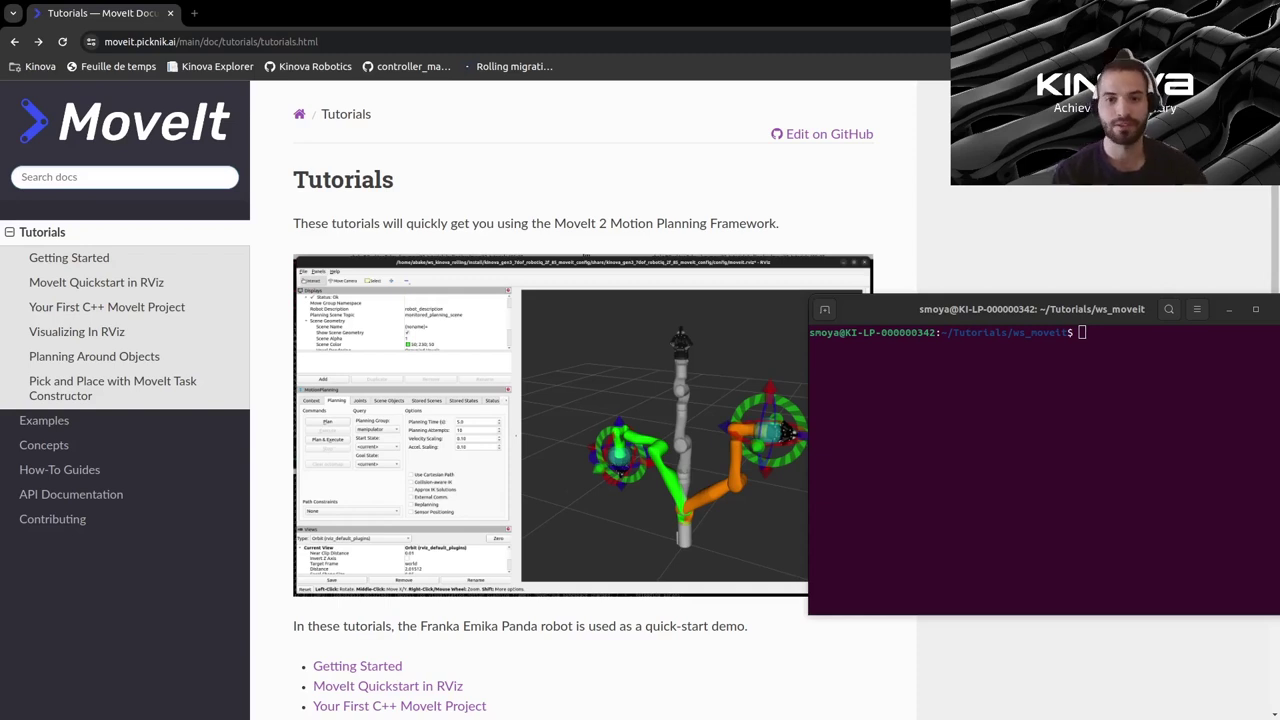
# - Open the MoveIt Quickstart in RViz tutorial and go to Step 1, Launch the Demo and Configure the Plugin
pyautogui.scroll(-4, 380, 650)
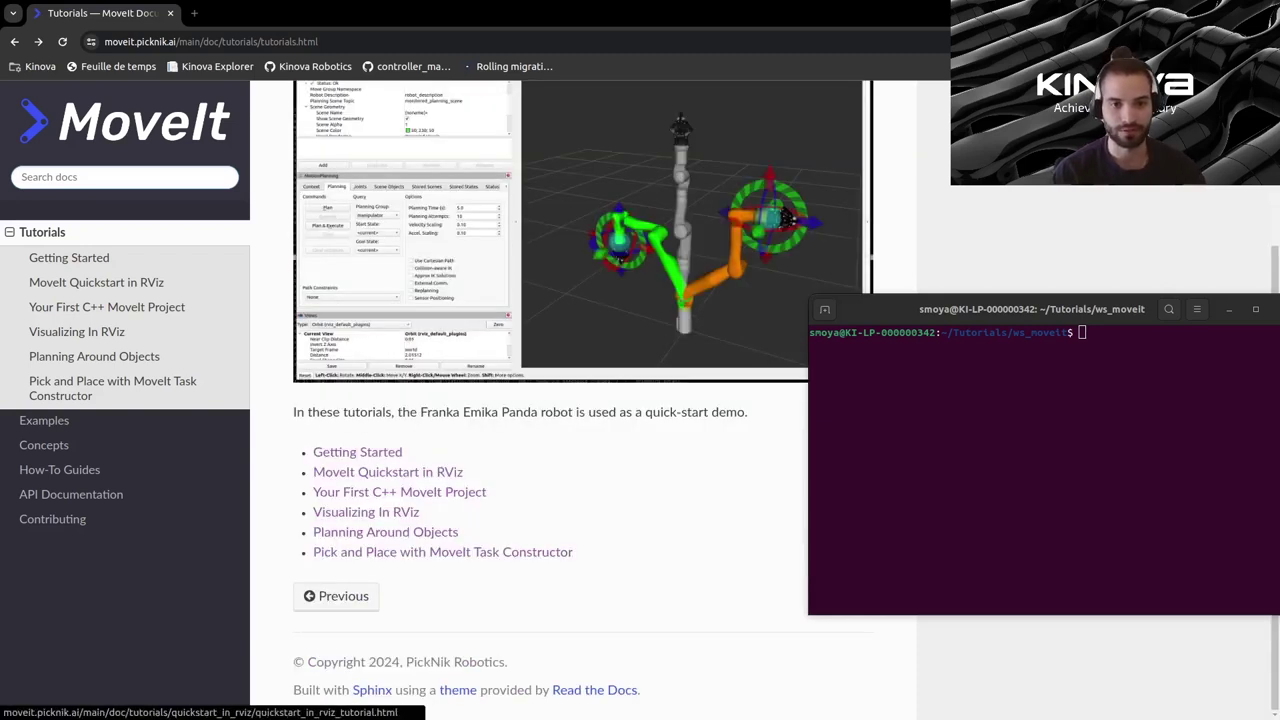
pyautogui.click(388, 471)
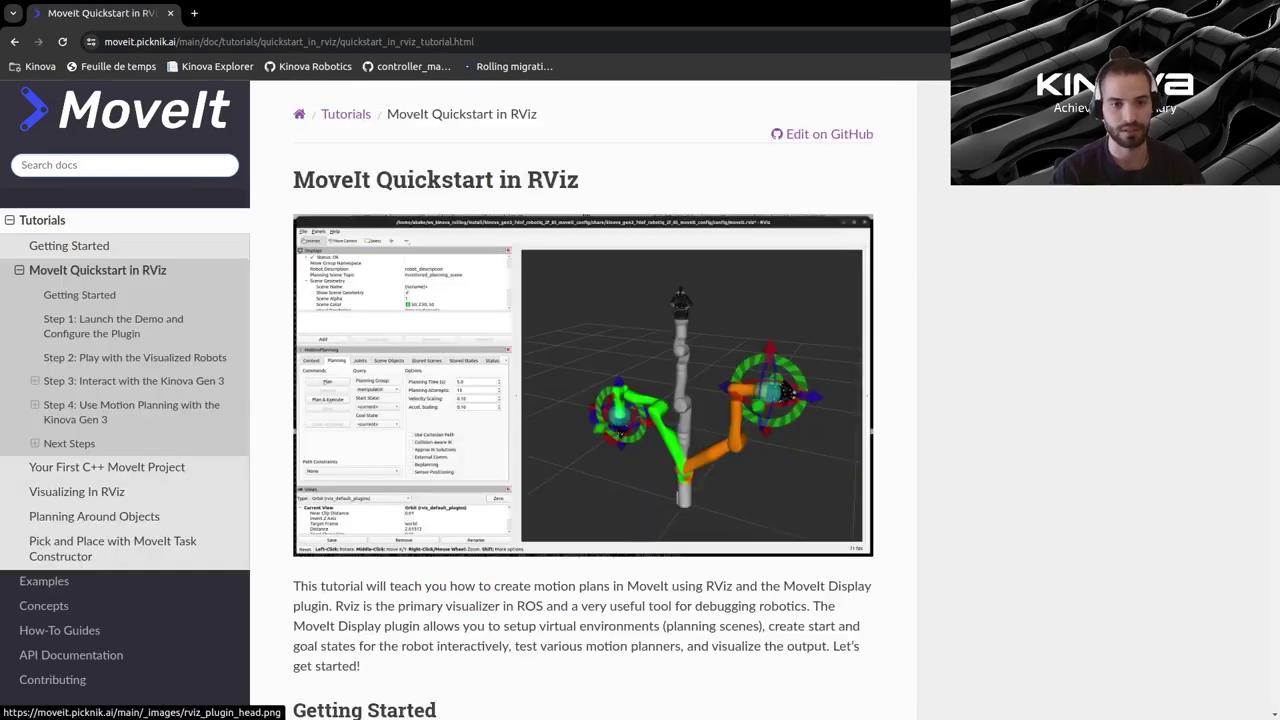
pyautogui.scroll(-3, 583, 390)
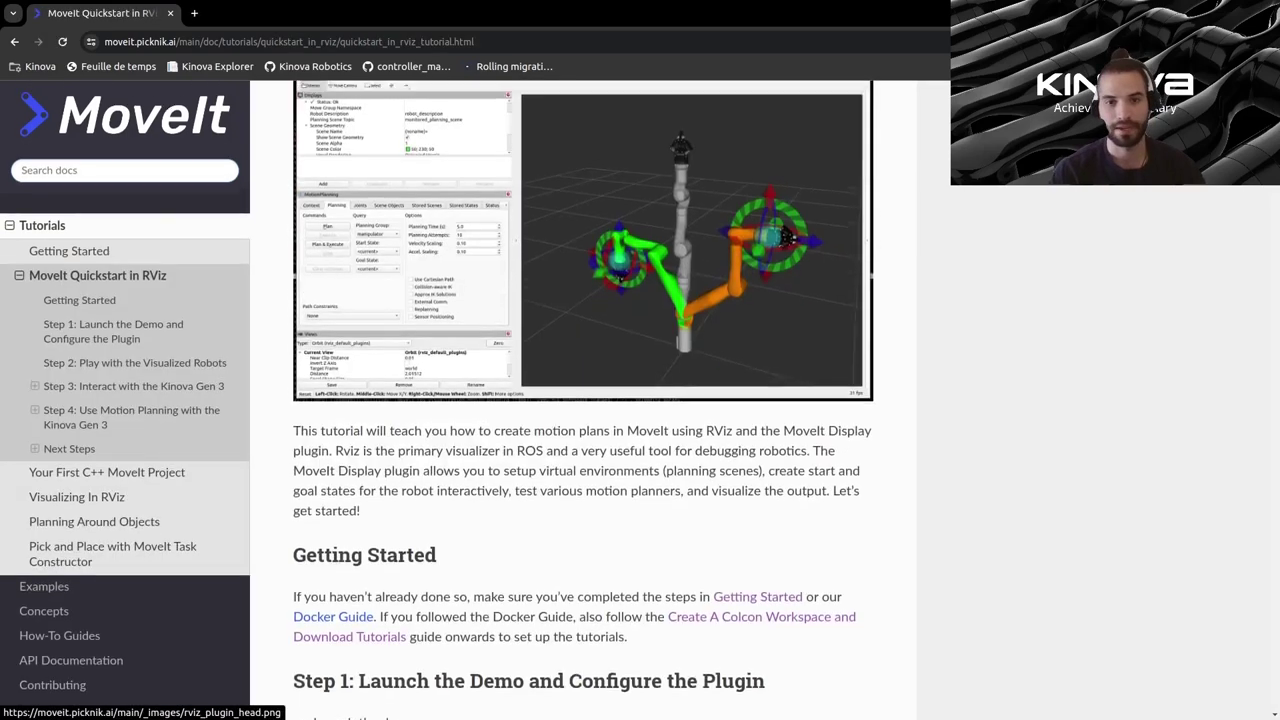
pyautogui.scroll(3, 583, 390)
pyautogui.scroll(-5, 583, 390)
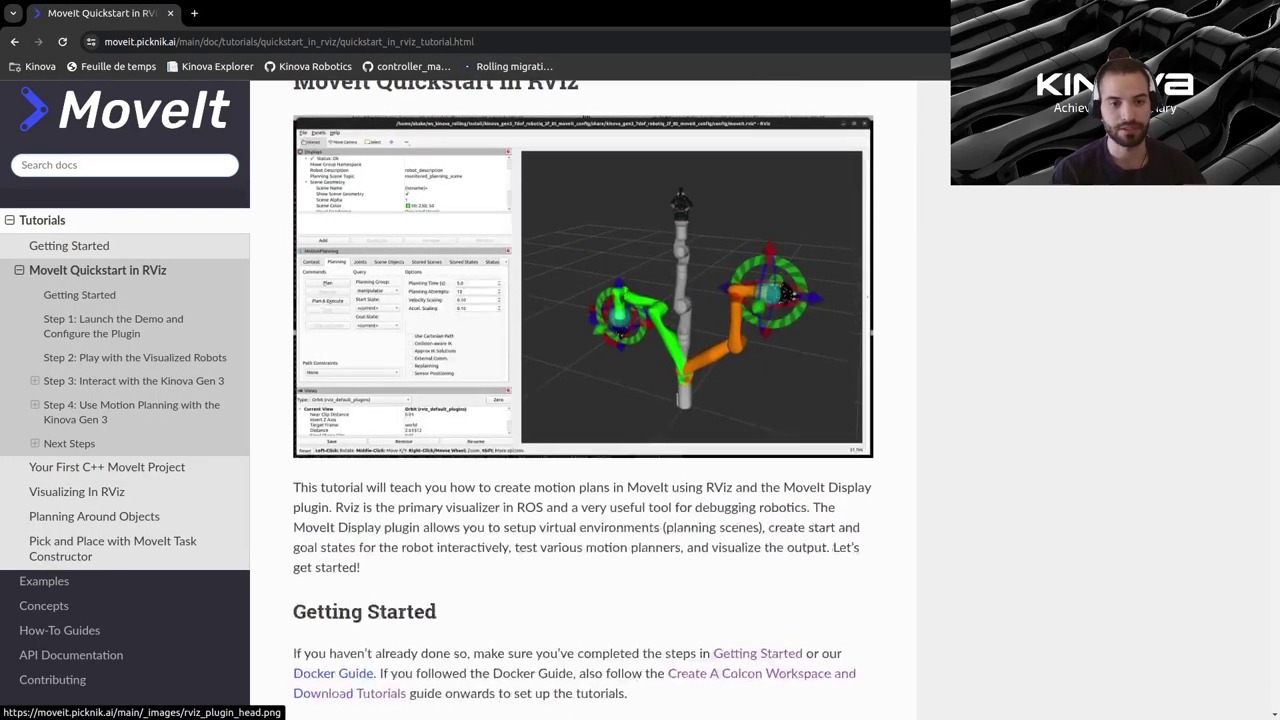
pyautogui.scroll(-3, 583, 435)
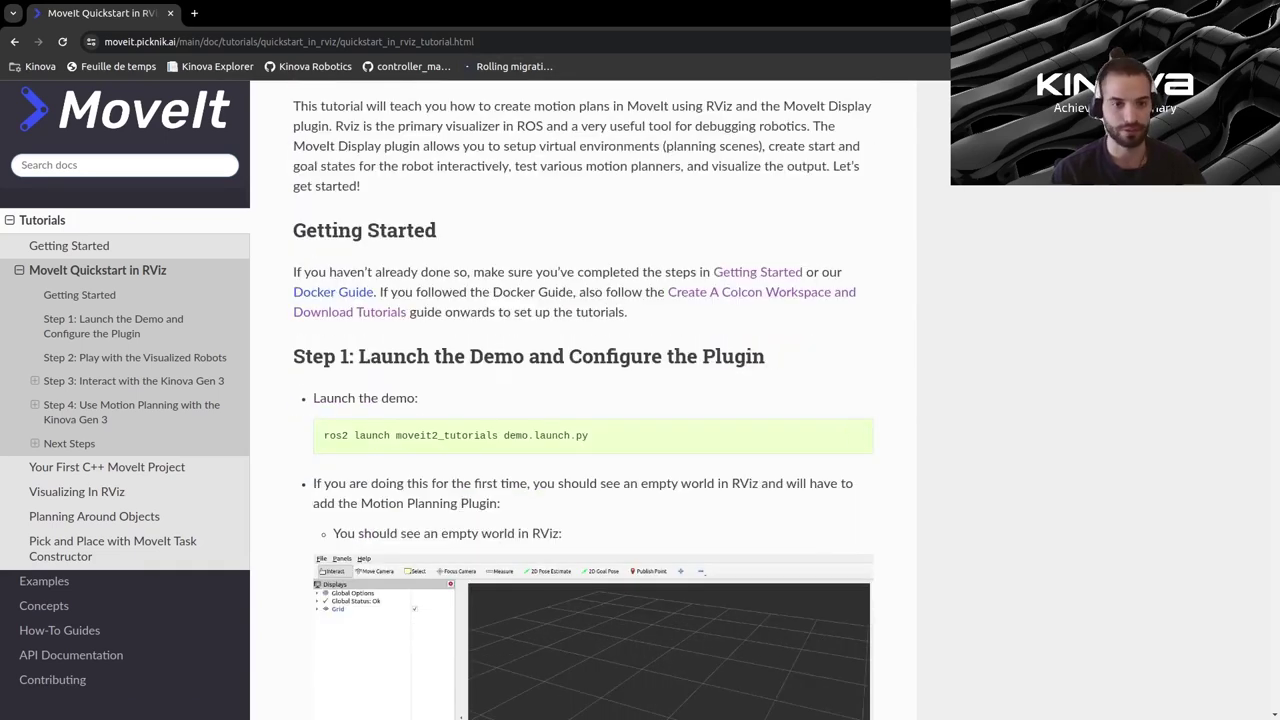
# - Switch to the terminal and source install/setup.bash in the ws_moveit workspace
pyautogui.hotkey('ctrl', 'alt', 't')
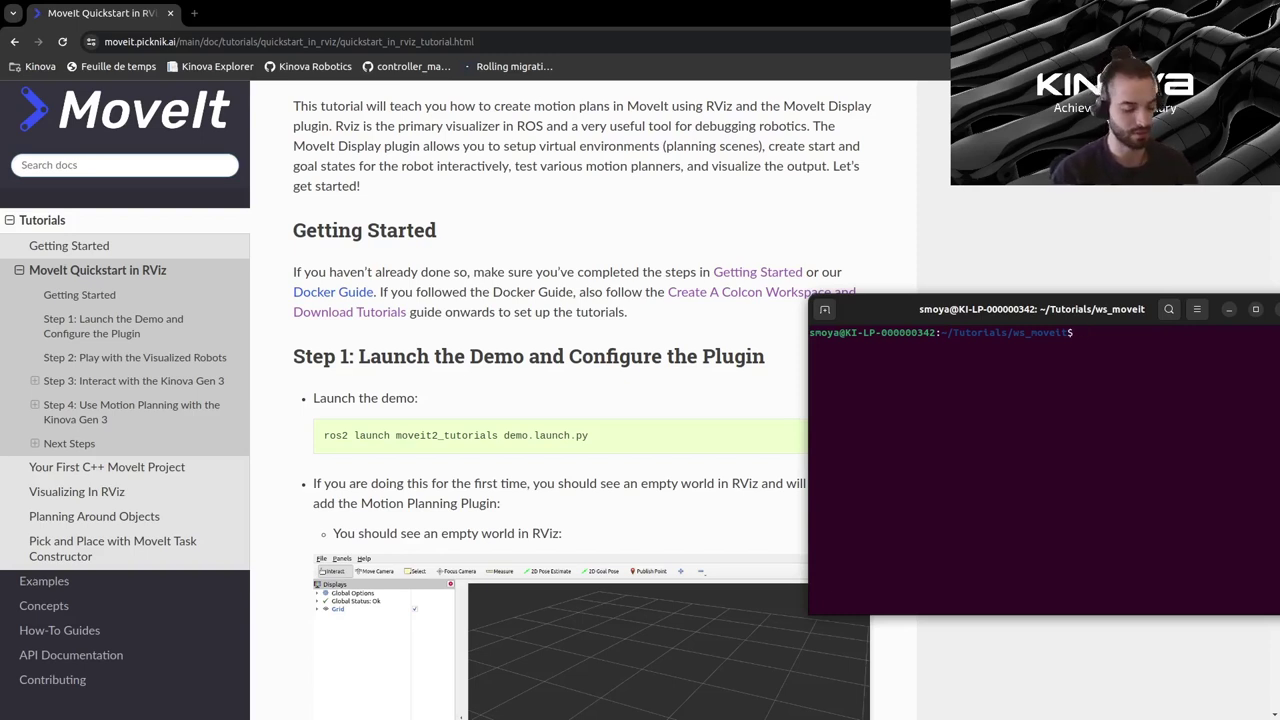
pyautogui.write('sourc')
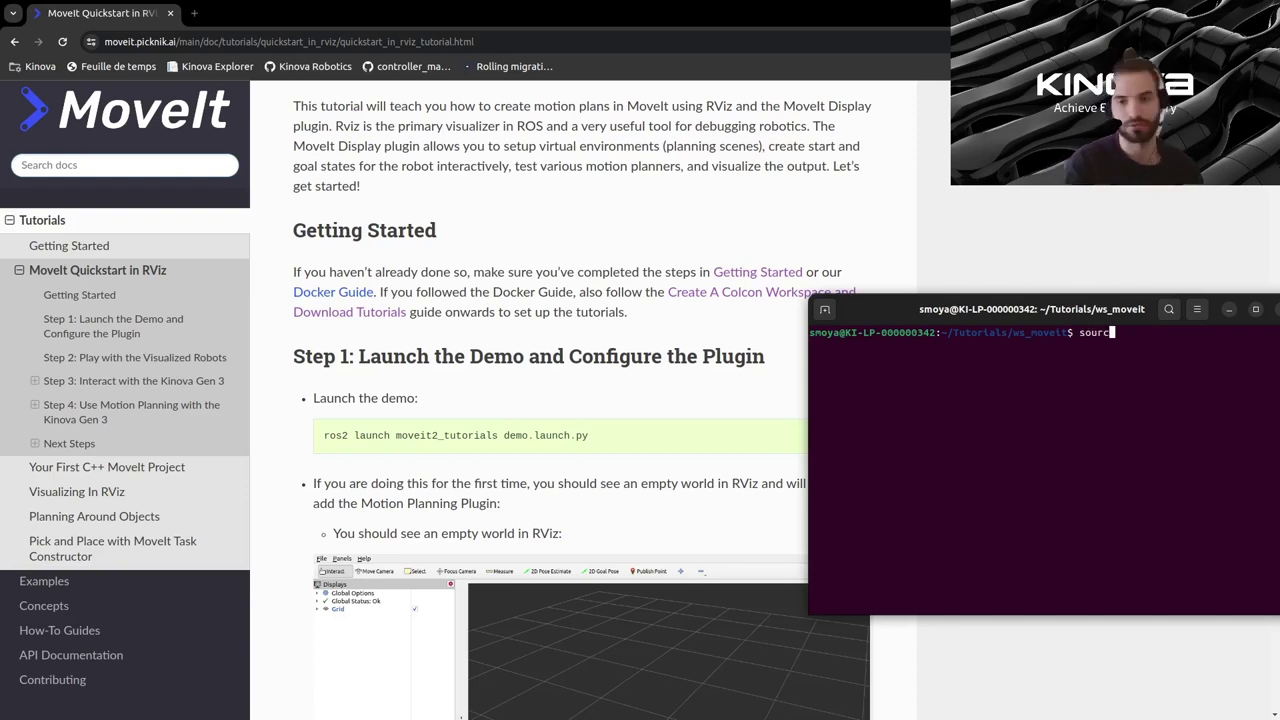
pyautogui.write('e ins')
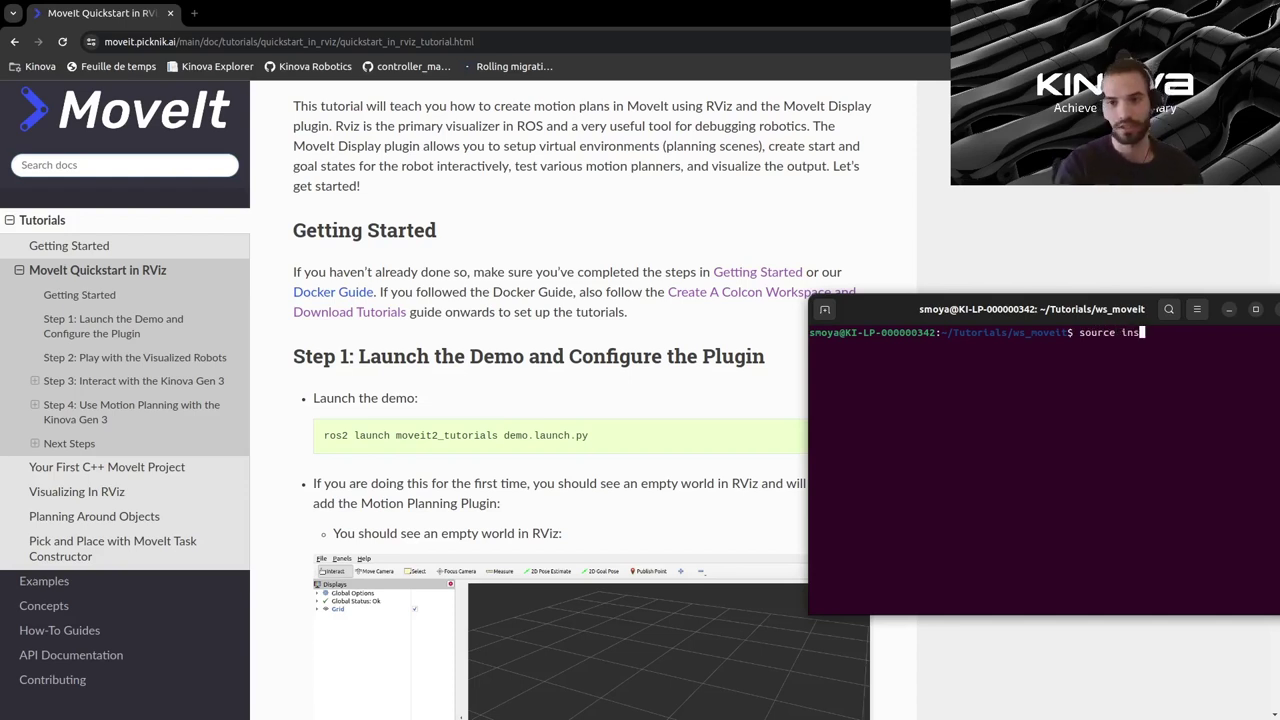
pyautogui.press('Tab')
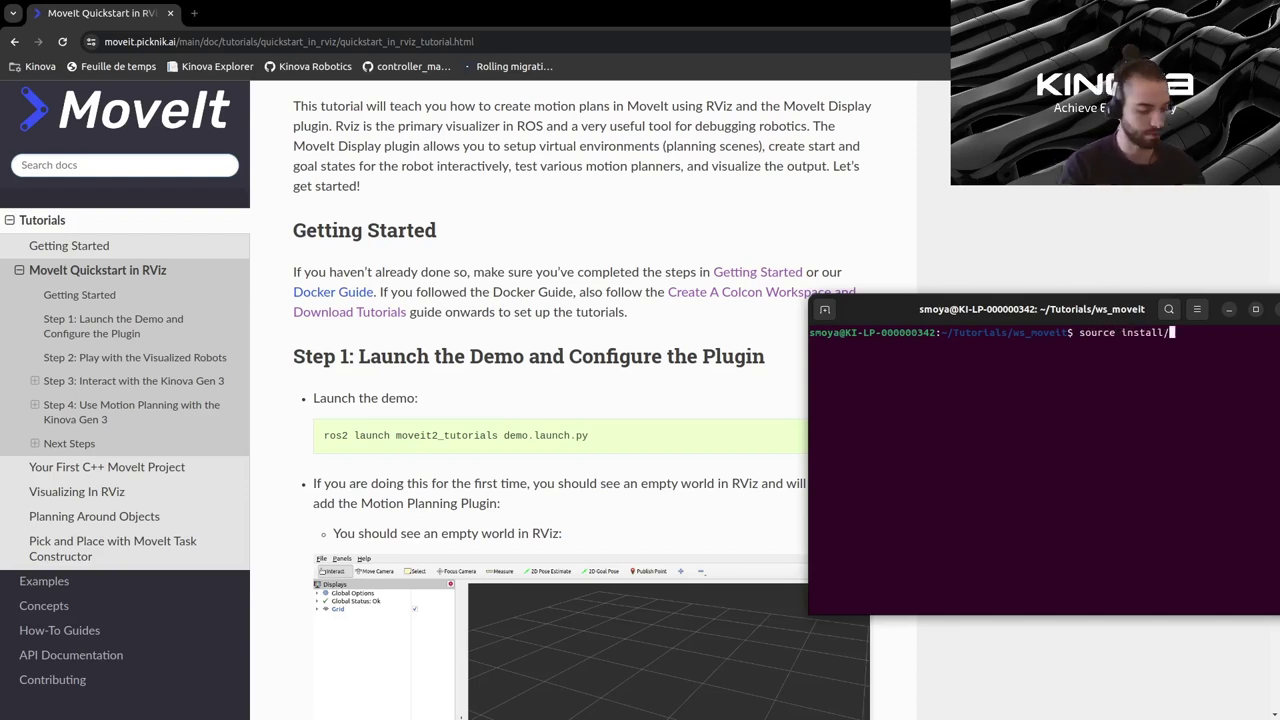
pyautogui.write('setup.ba')
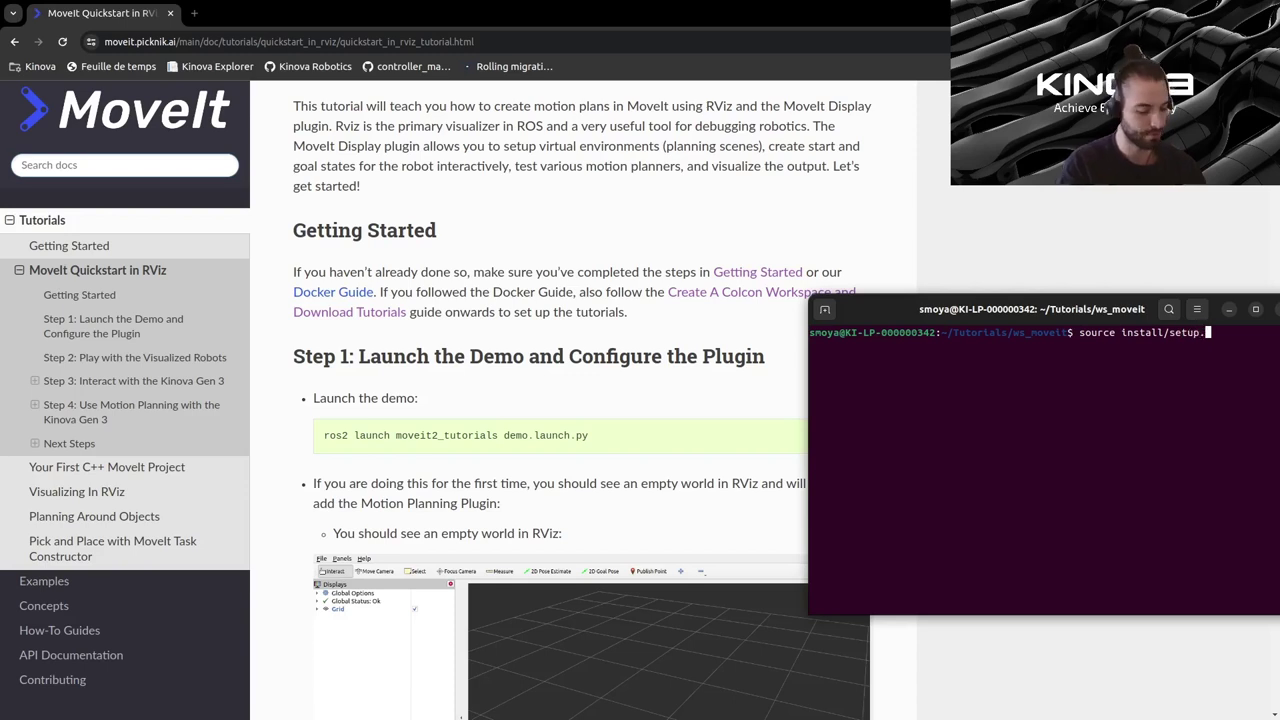
pyautogui.press('Tab')
pyautogui.press('Return')
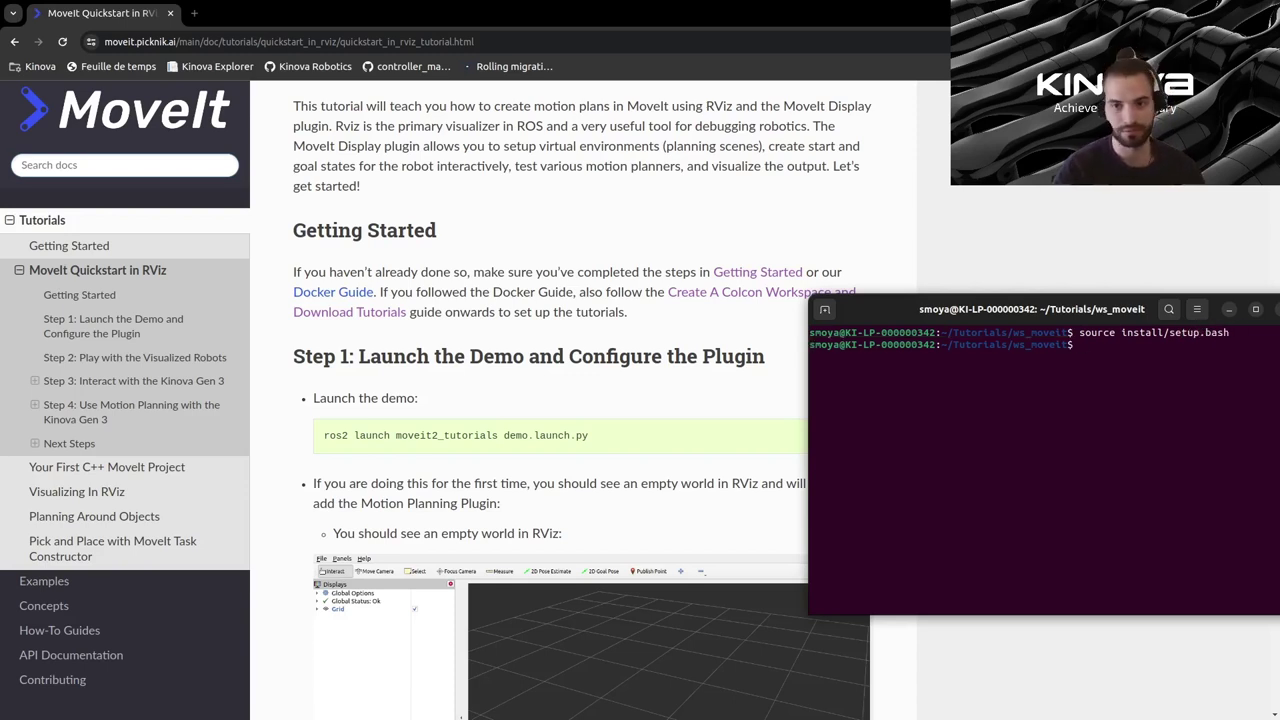
# - Copy the demo launch command from the tutorial and run ros2 launch moveit2_tutorials demo.launch.py in the terminal
pyautogui.moveTo(1032, 309); pyautogui.dragTo(973, 361)
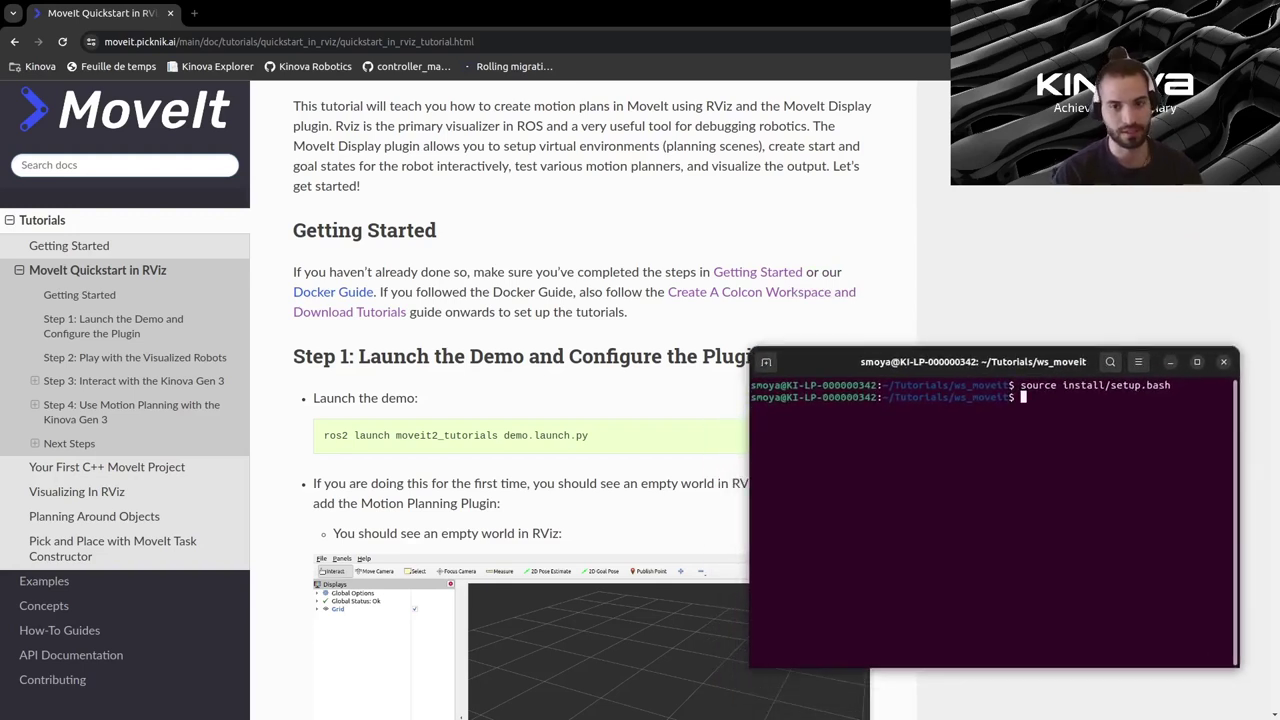
pyautogui.hotkey('alt', 'Tab')
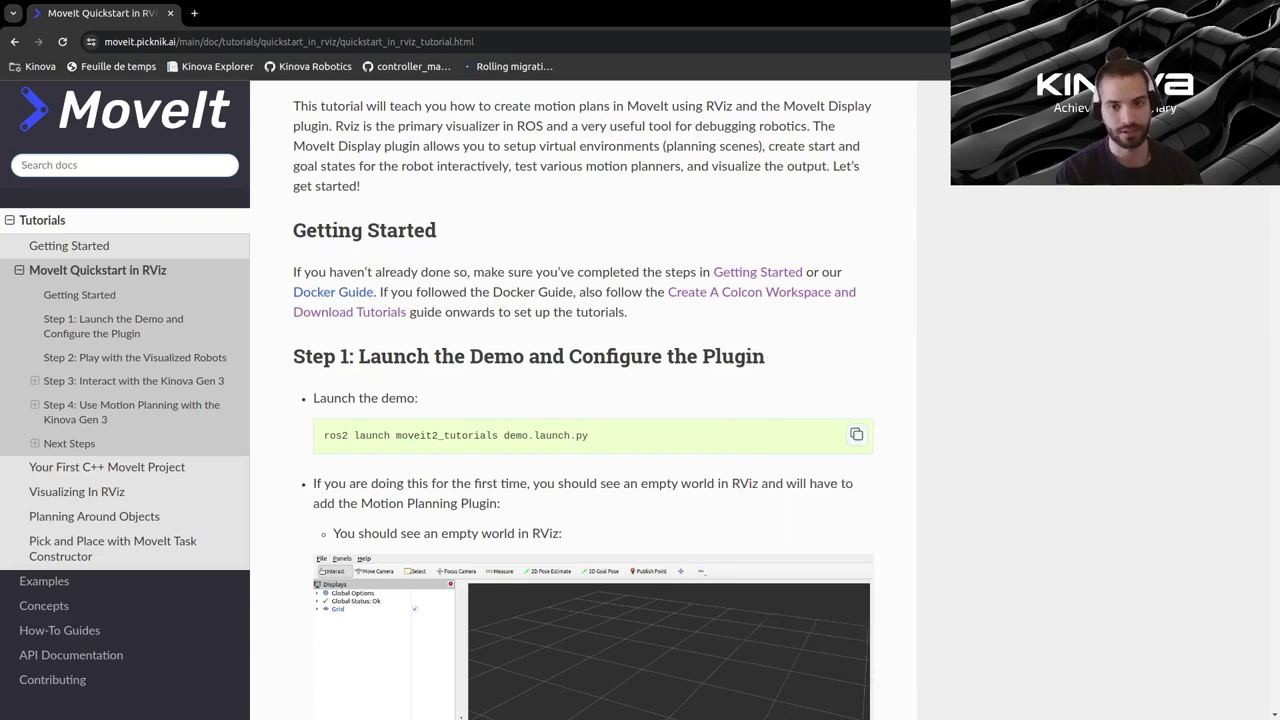
pyautogui.click(856, 434)
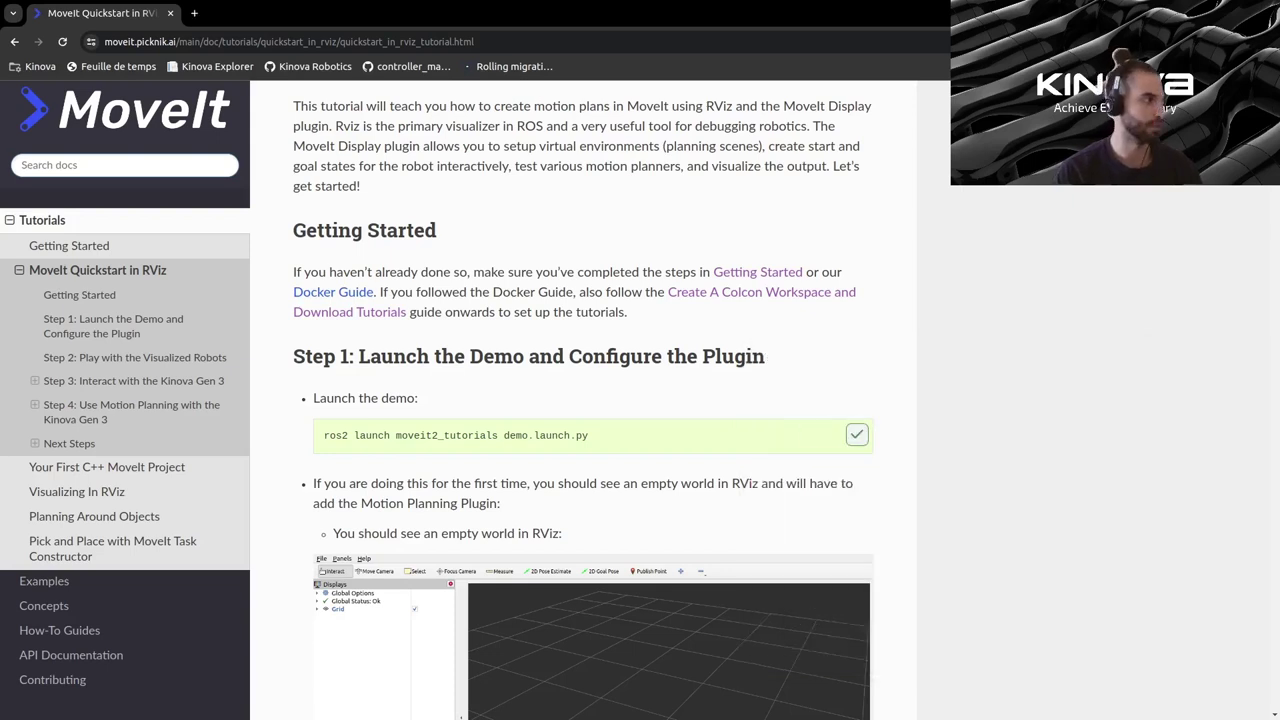
pyautogui.hotkey('alt', 'Tab')
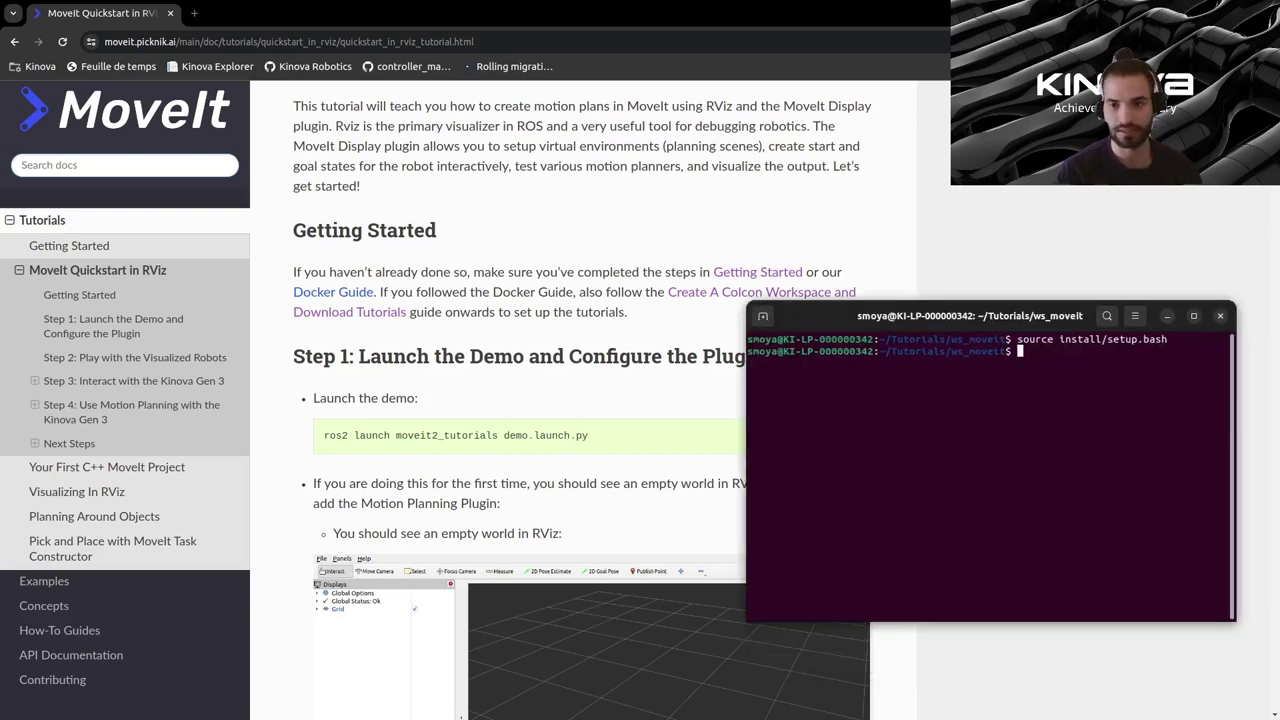
pyautogui.hotkey('ctrl', 'shift', 'v')
pyautogui.press('Return')
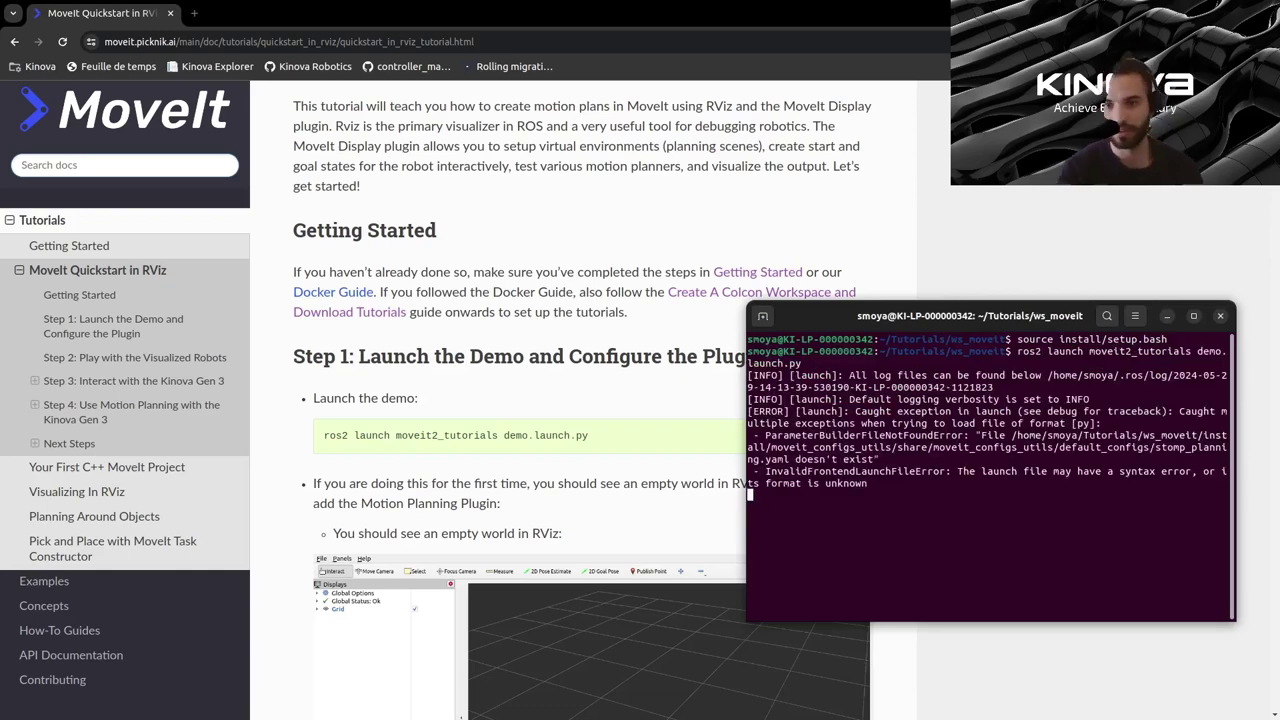
# - Examine the launch errors in the enlarged terminal, highlighting the launch file error and the stomp_planning.yaml file name
pyautogui.press('super+Up')
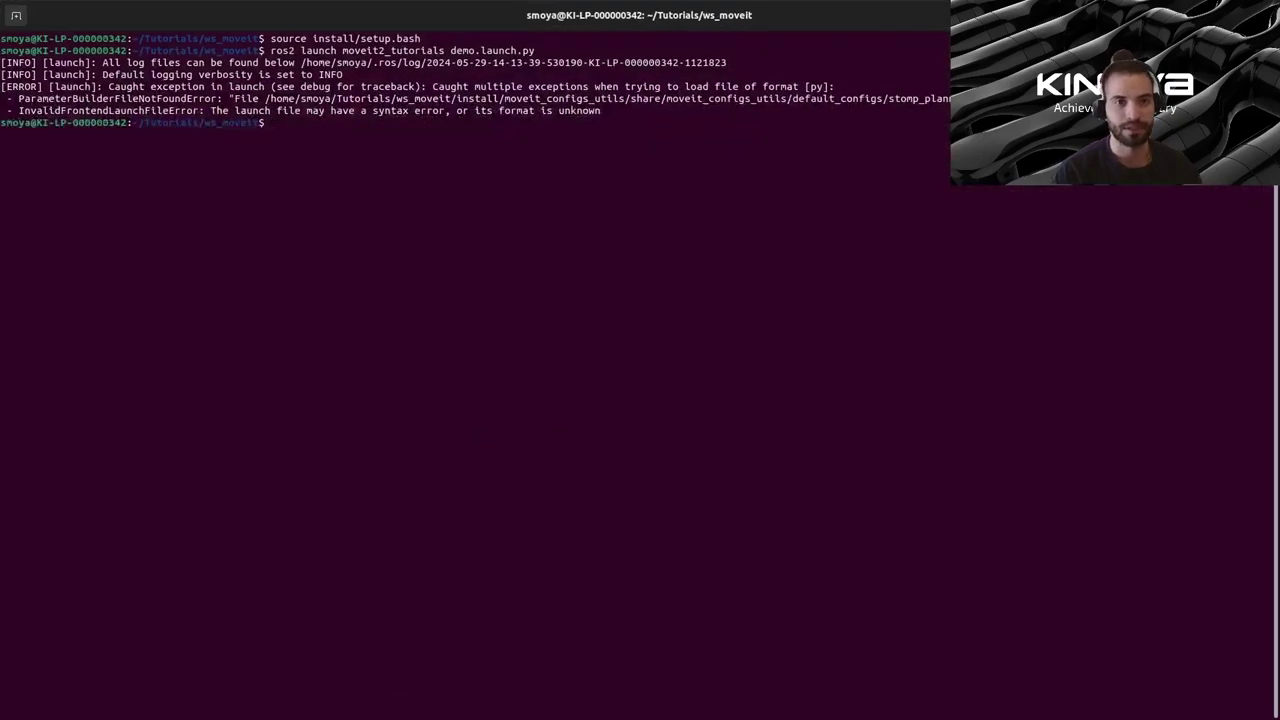
pyautogui.moveTo(66, 112); pyautogui.dragTo(300, 112)
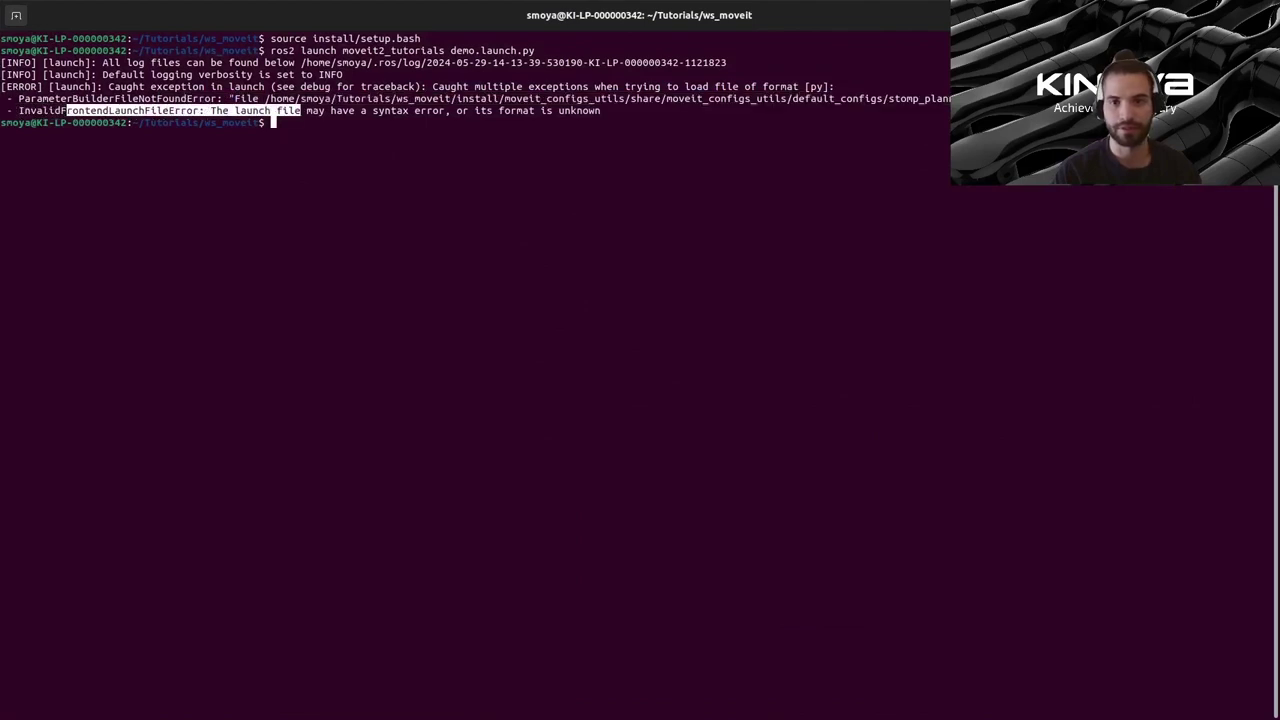
pyautogui.moveTo(888, 98); pyautogui.dragTo(950, 98)
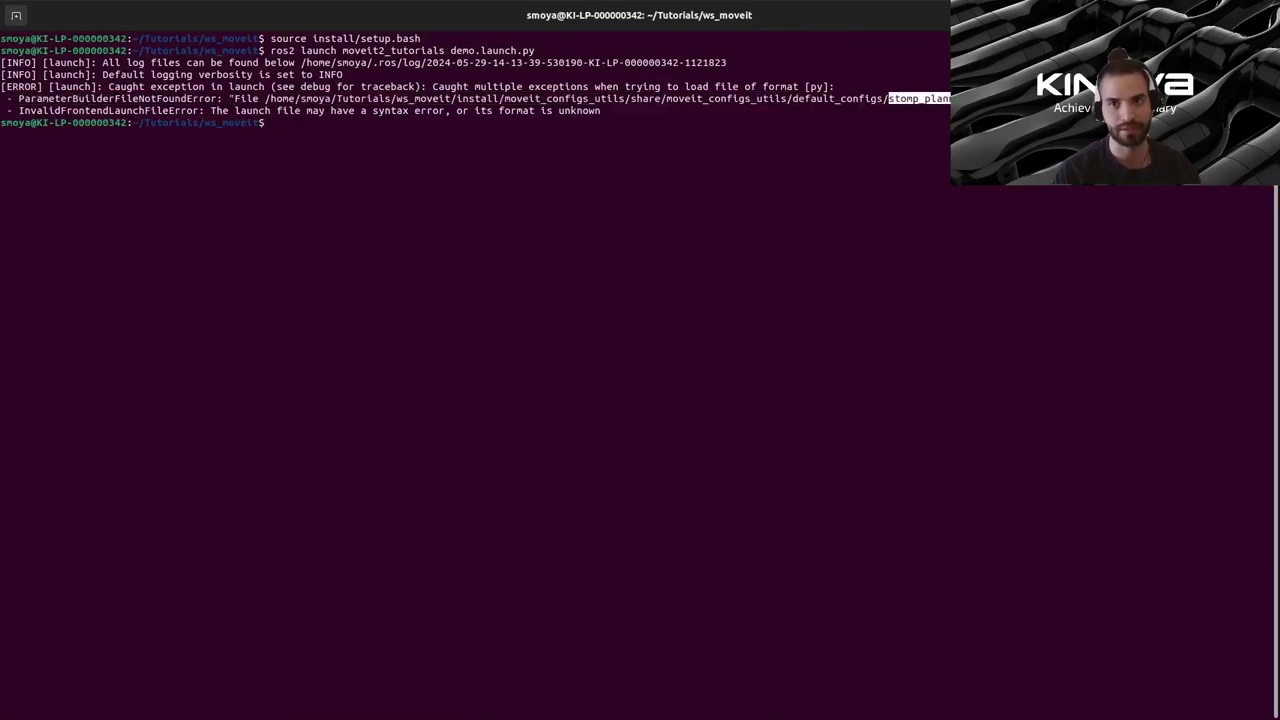
pyautogui.press('super+Down')
pyautogui.moveTo(925, 302); pyautogui.dragTo(895, 223)
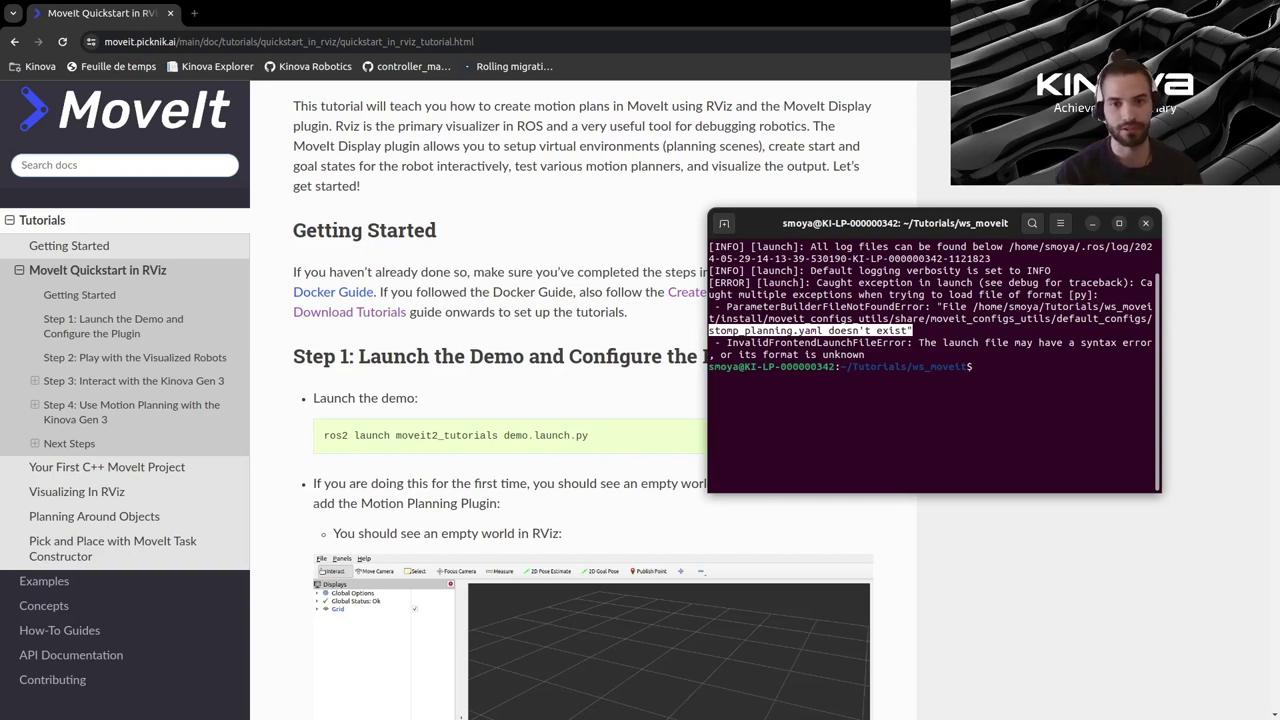
pyautogui.click(709, 330)
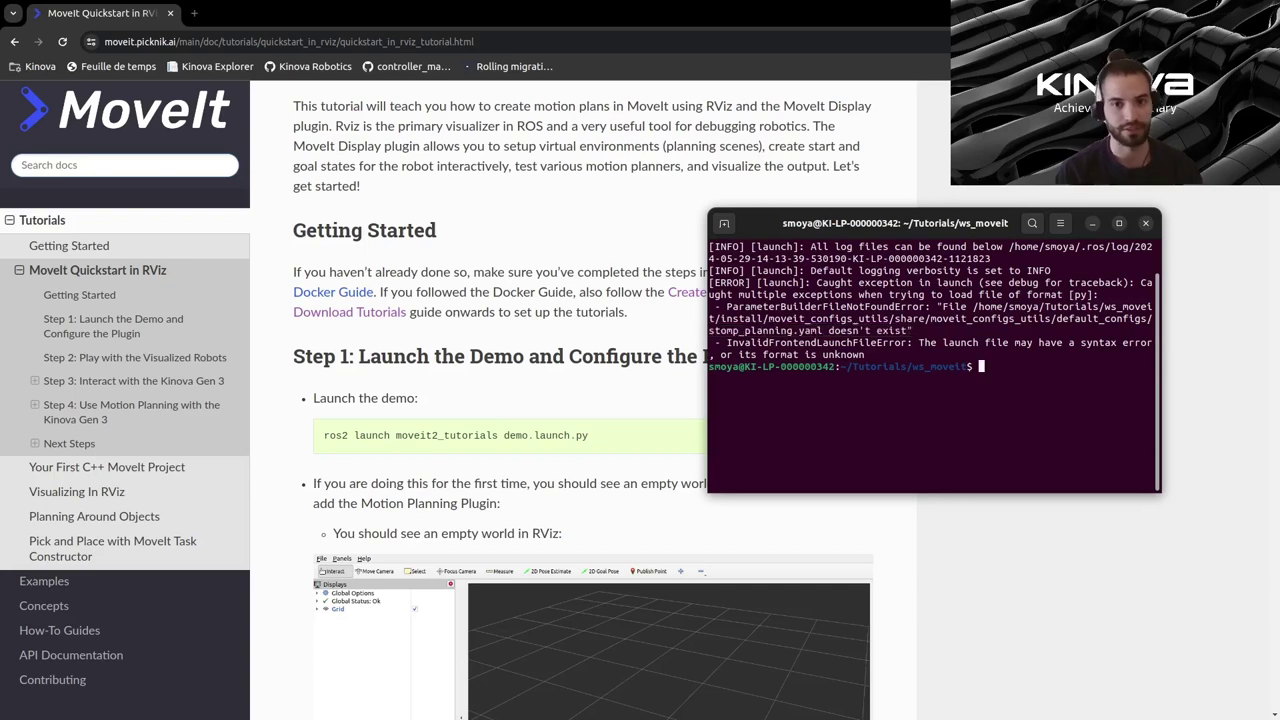
pyautogui.moveTo(709, 330); pyautogui.dragTo(822, 330)
pyautogui.press('super+Up')
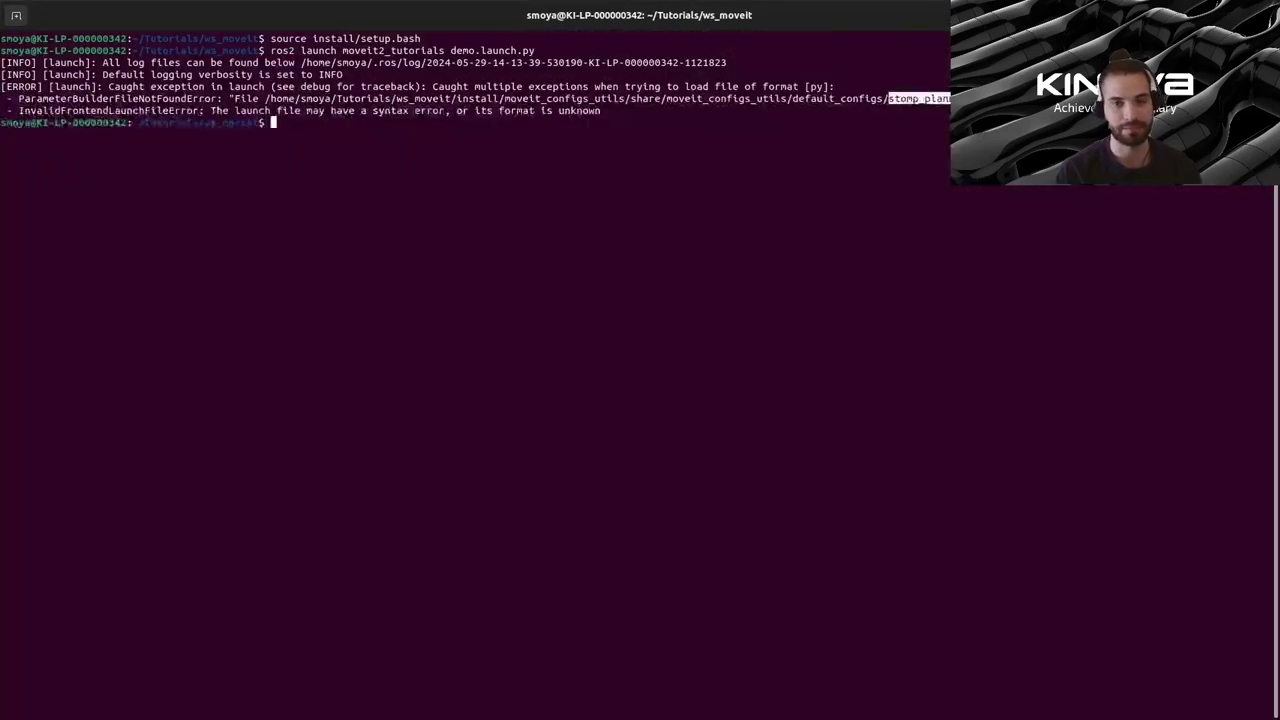
# - Open the ws_moveit folder in Visual Studio Code with its files listed, and close the demo.launch.py working-tree comparison
pyautogui.write('code .')
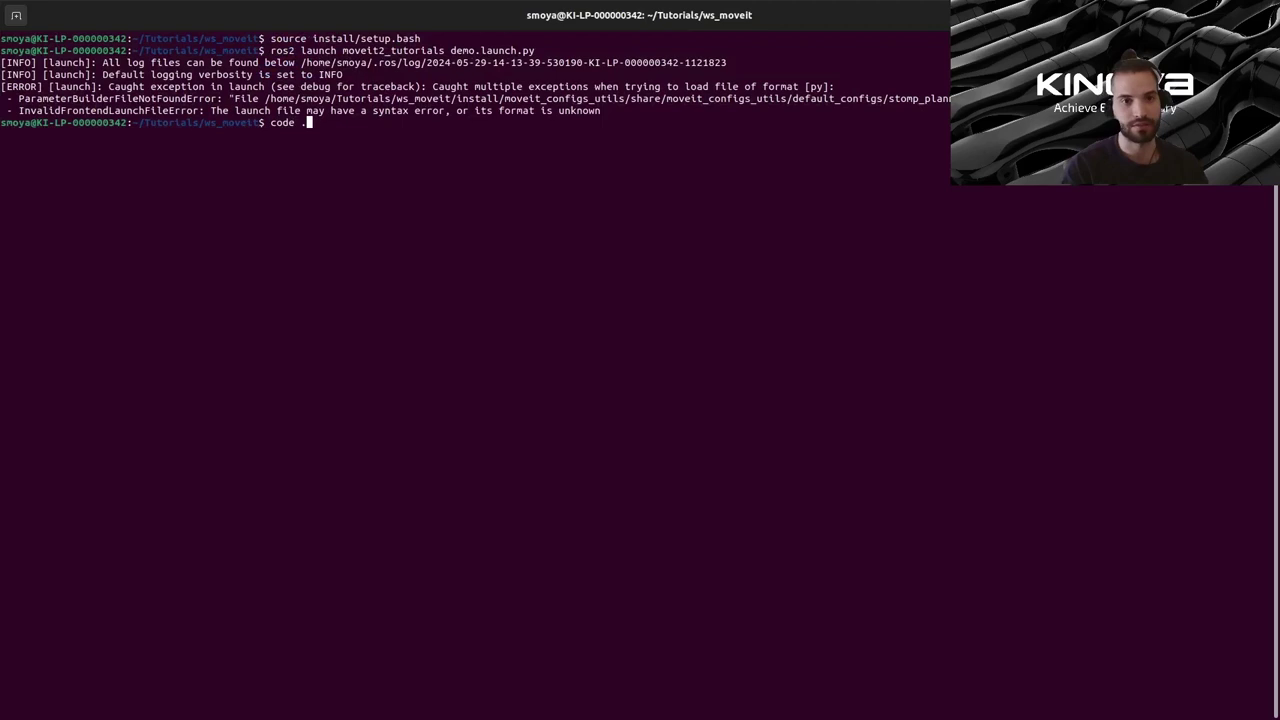
pyautogui.press('Return')
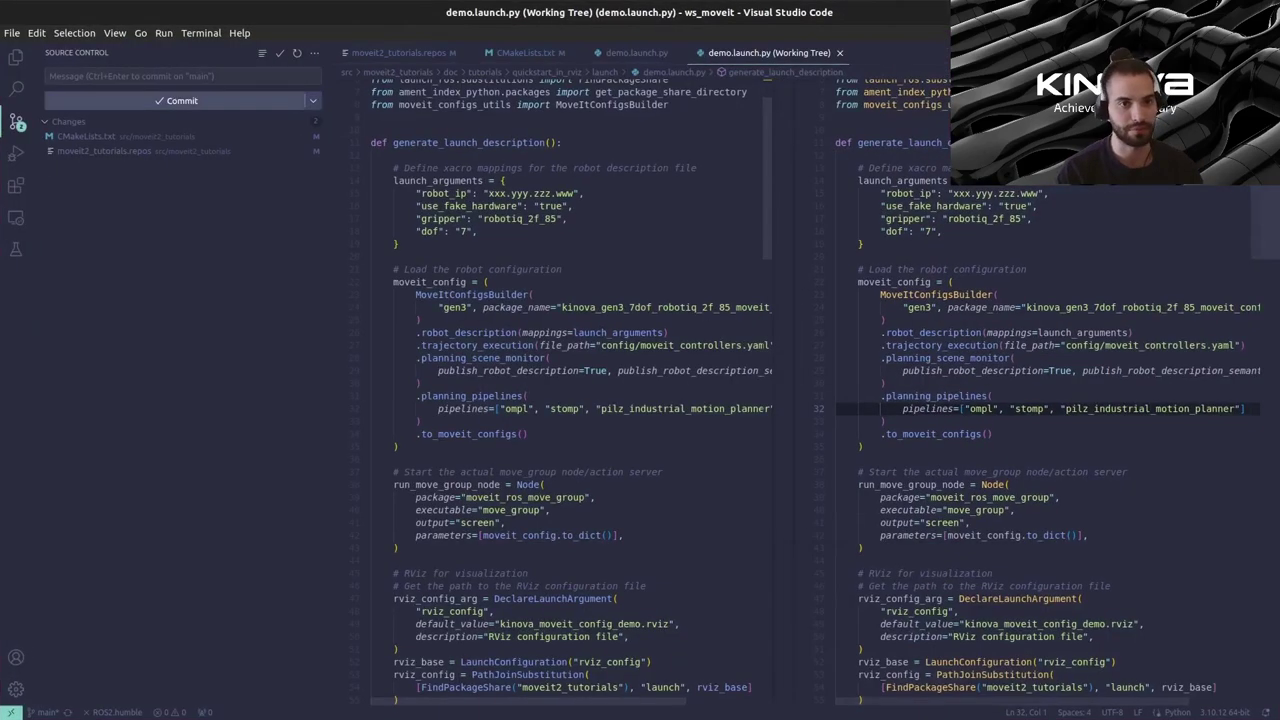
pyautogui.hotkey('ctrl', 'shift', 'e')
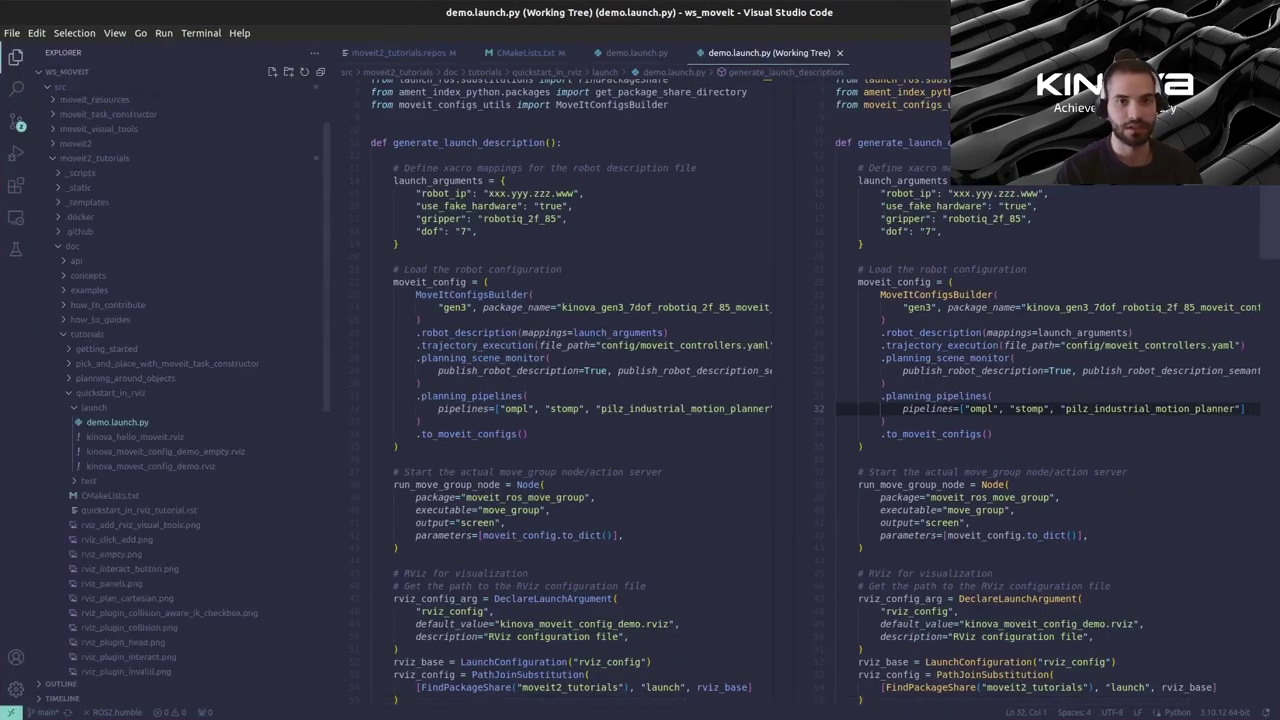
pyautogui.click(840, 53)
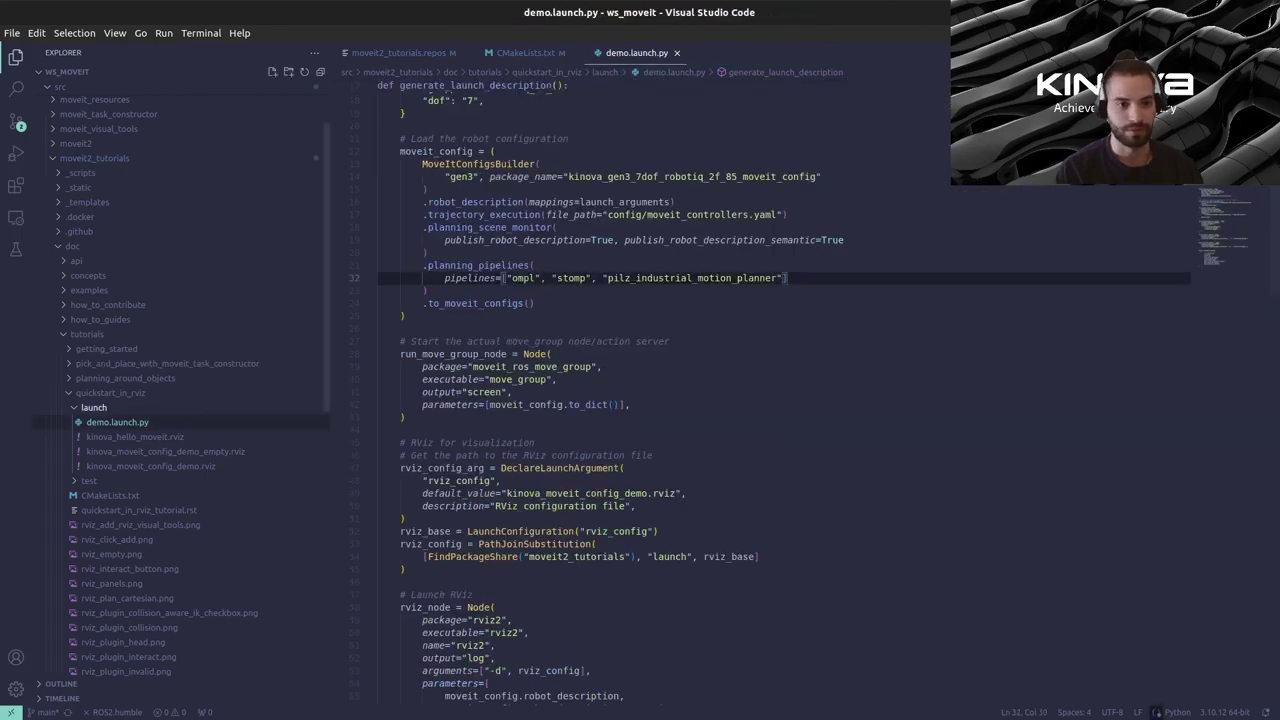
# - Trace demo.launch.py through src/moveit2_tutorials/doc/tutorials/quickstart_in_rviz/launch and examine its planning pipelines and launch arguments
pyautogui.scroll(1, 80, 200)
pyautogui.click(95, 191)
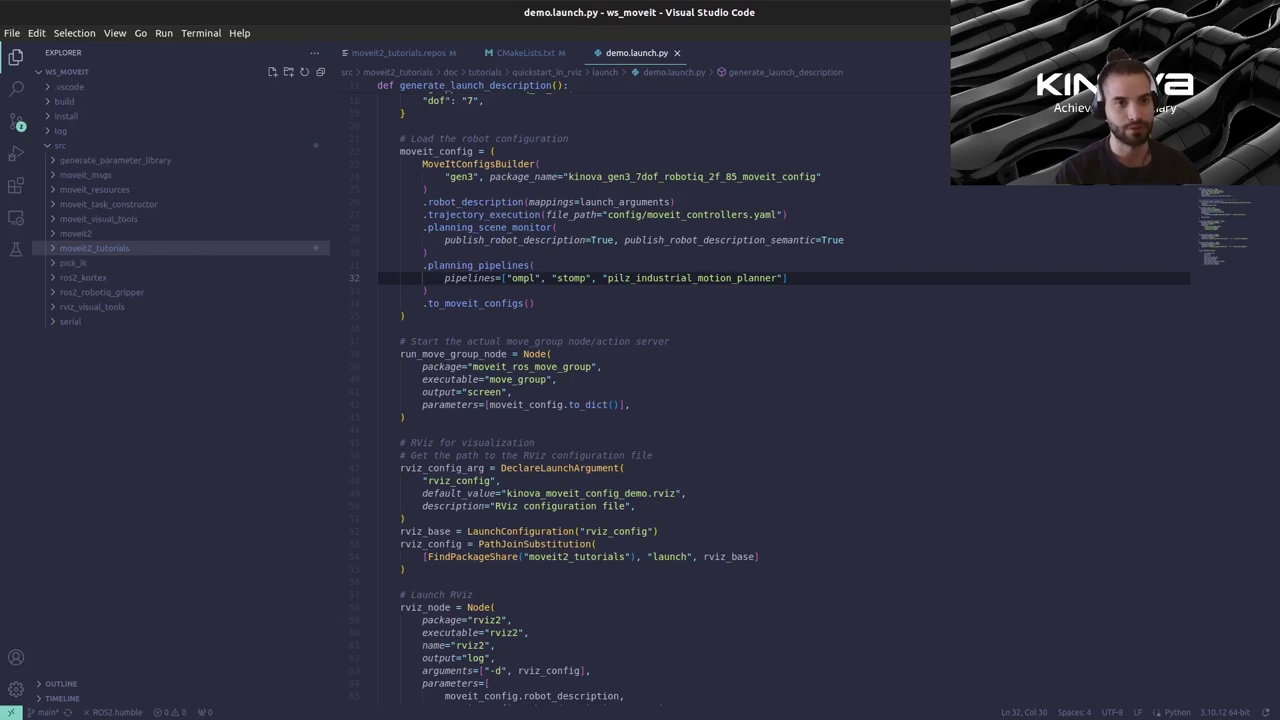
pyautogui.click(94, 248)
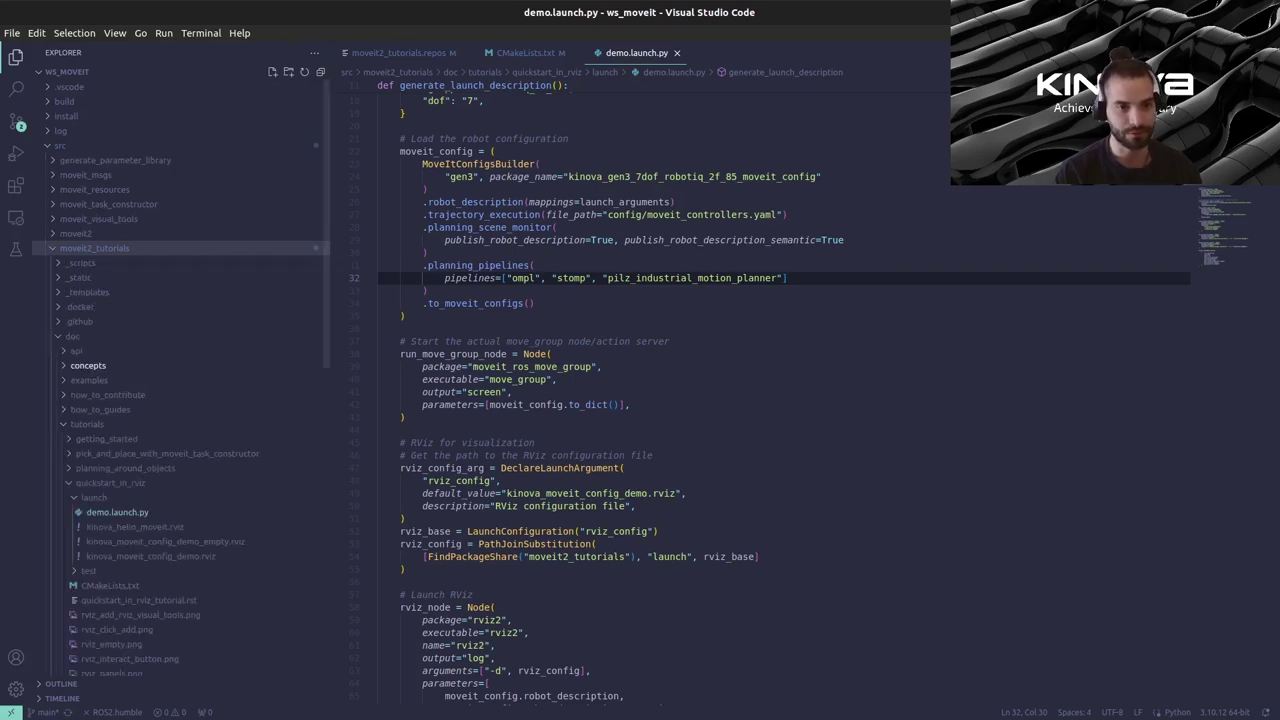
pyautogui.click(72, 336)
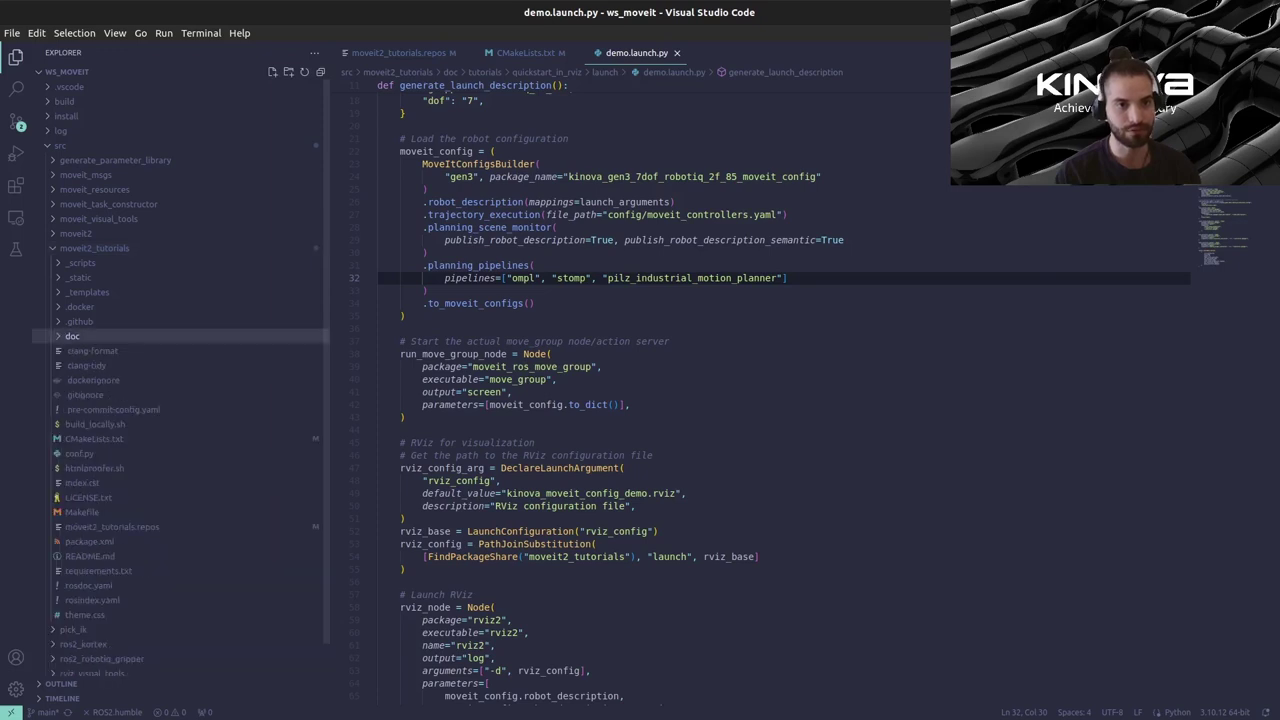
pyautogui.click(72, 336)
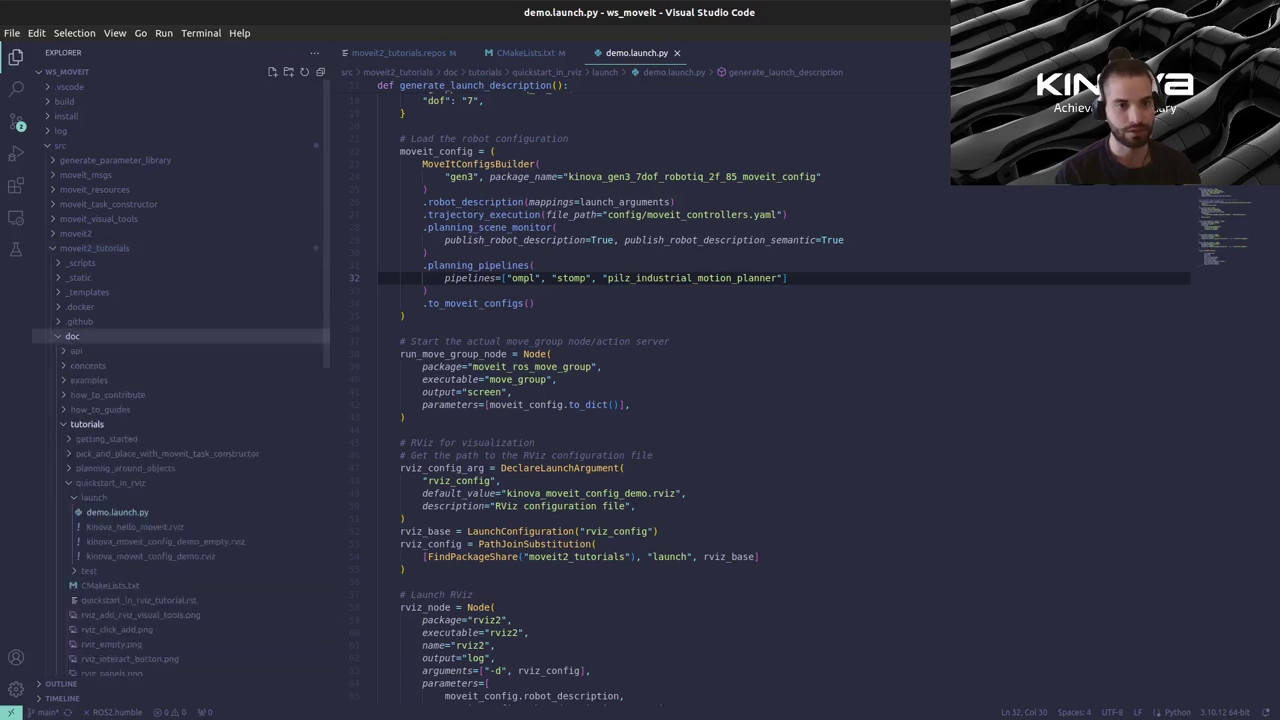
pyautogui.click(87, 424)
pyautogui.click(87, 424)
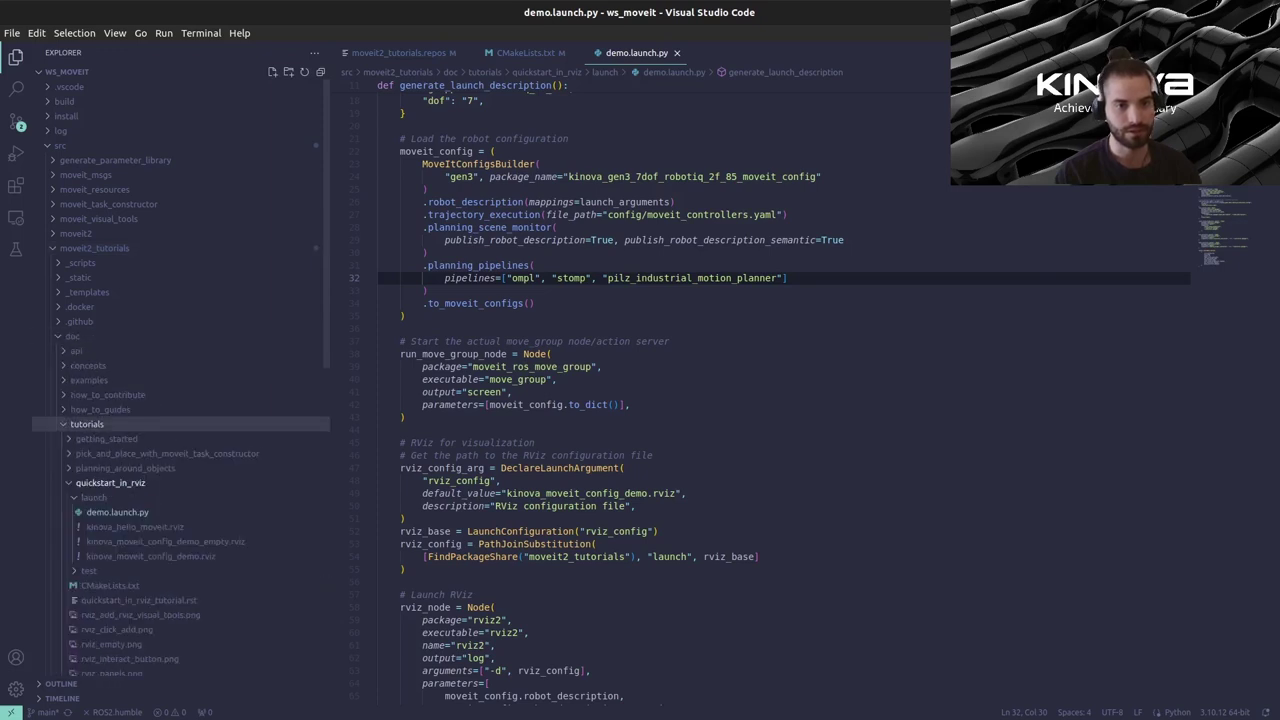
pyautogui.click(110, 483)
pyautogui.click(110, 483)
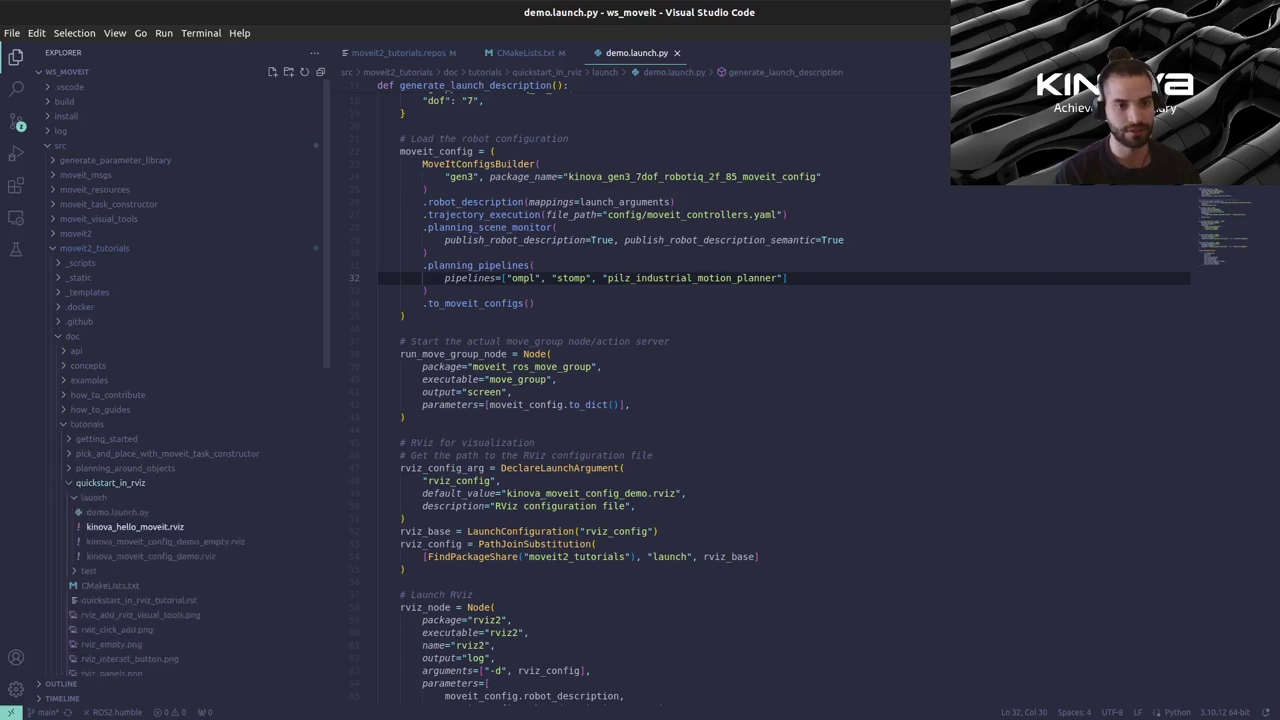
pyautogui.click(94, 497)
pyautogui.click(94, 497)
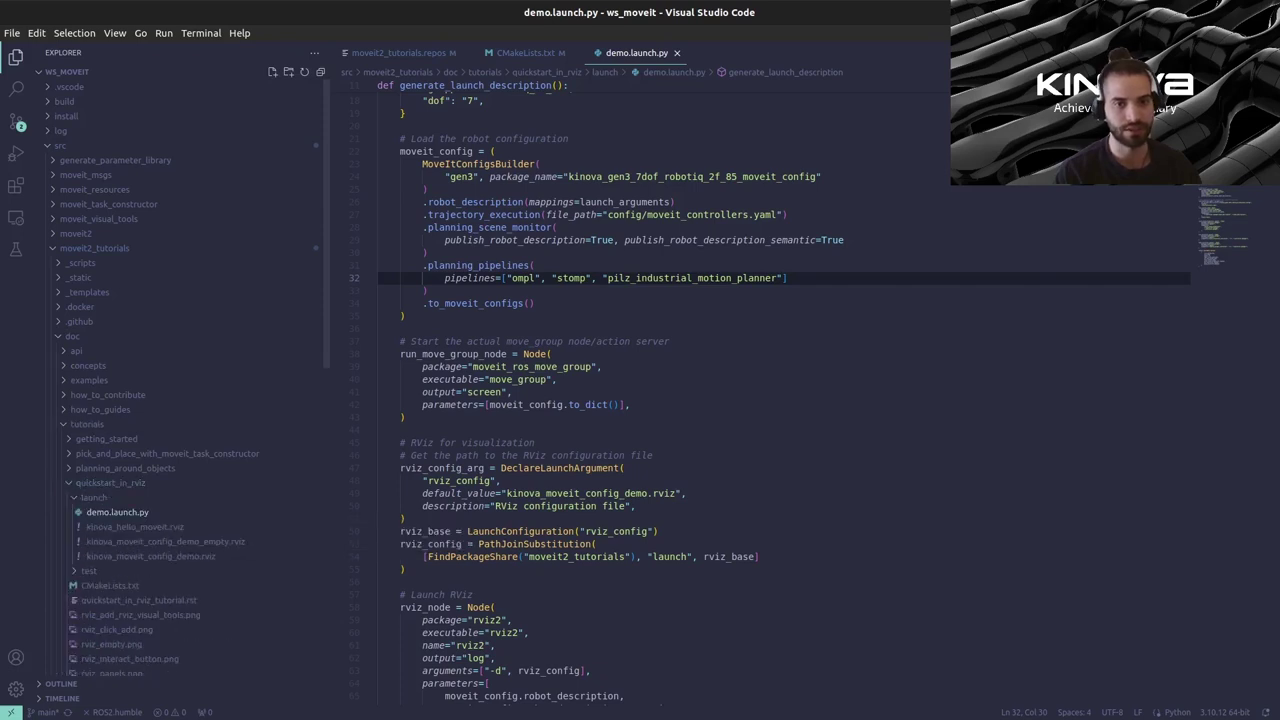
pyautogui.click(540, 278)
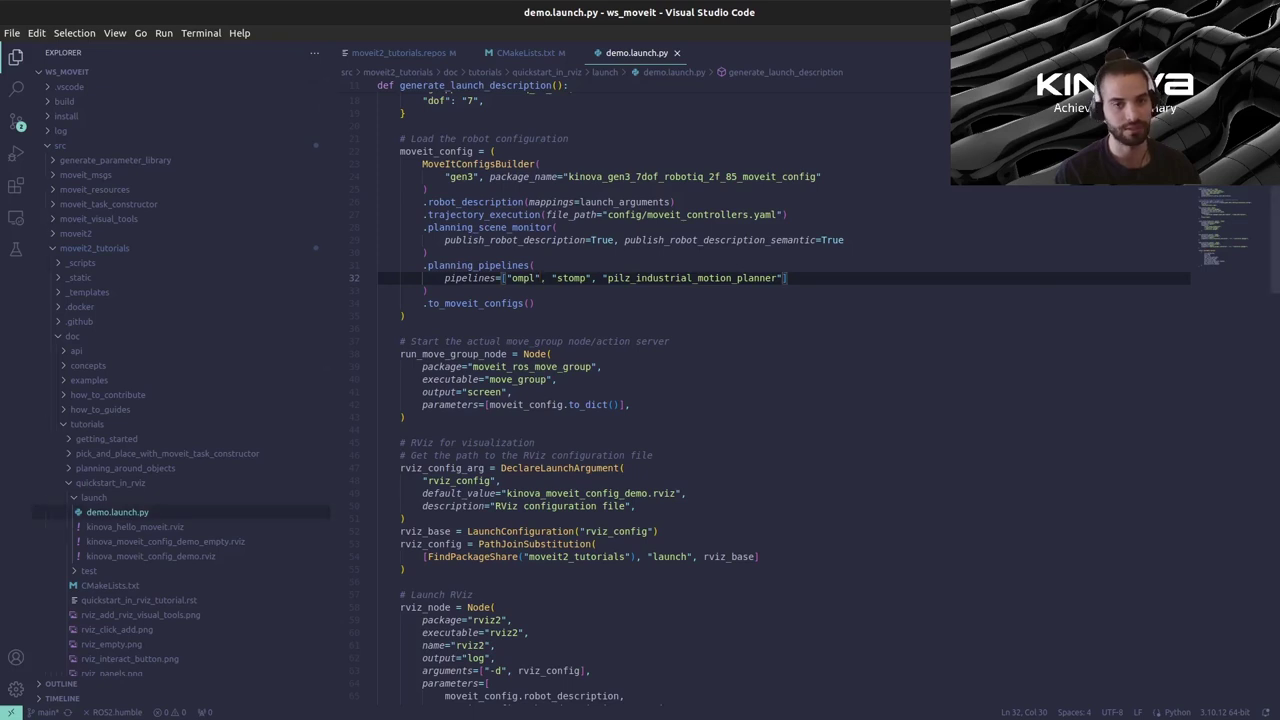
pyautogui.scroll(4, 700, 400)
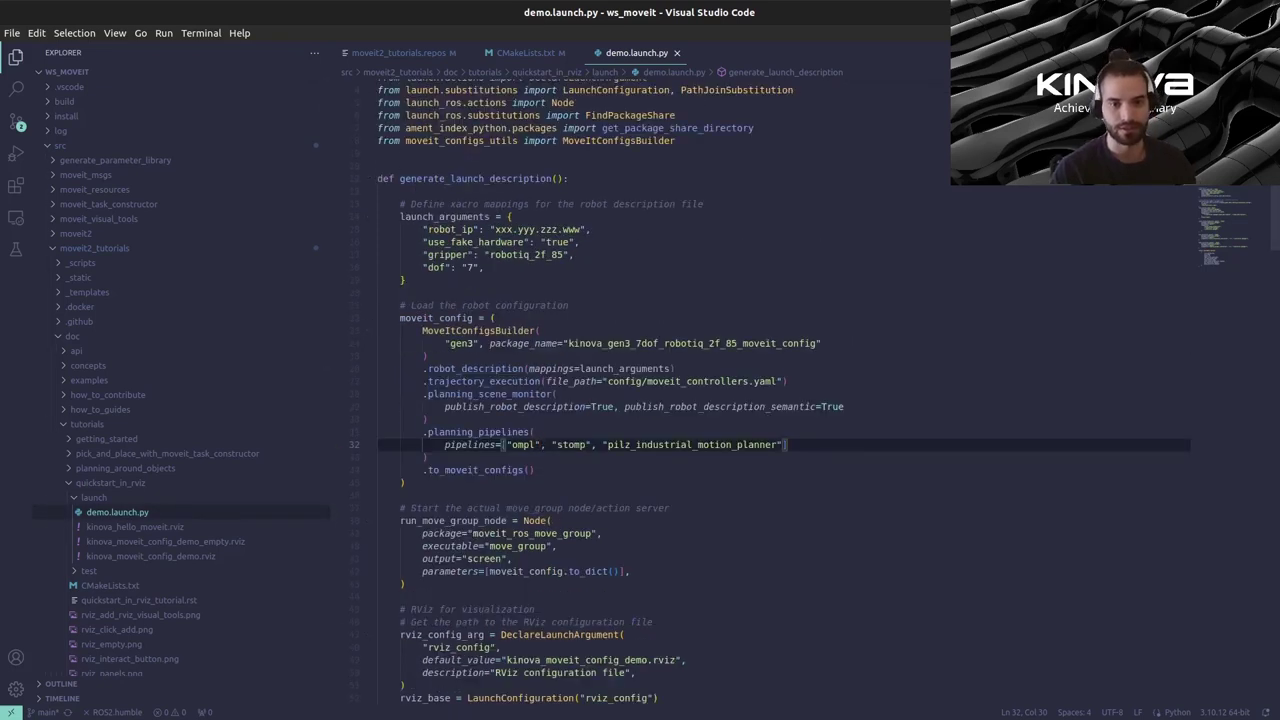
# - Remove "stomp" from the planning pipelines list in demo.launch.py, keeping "ompl" and "pilz_industrial_motion_planner", and save the file
pyautogui.moveTo(429, 457); pyautogui.dragTo(376, 432)
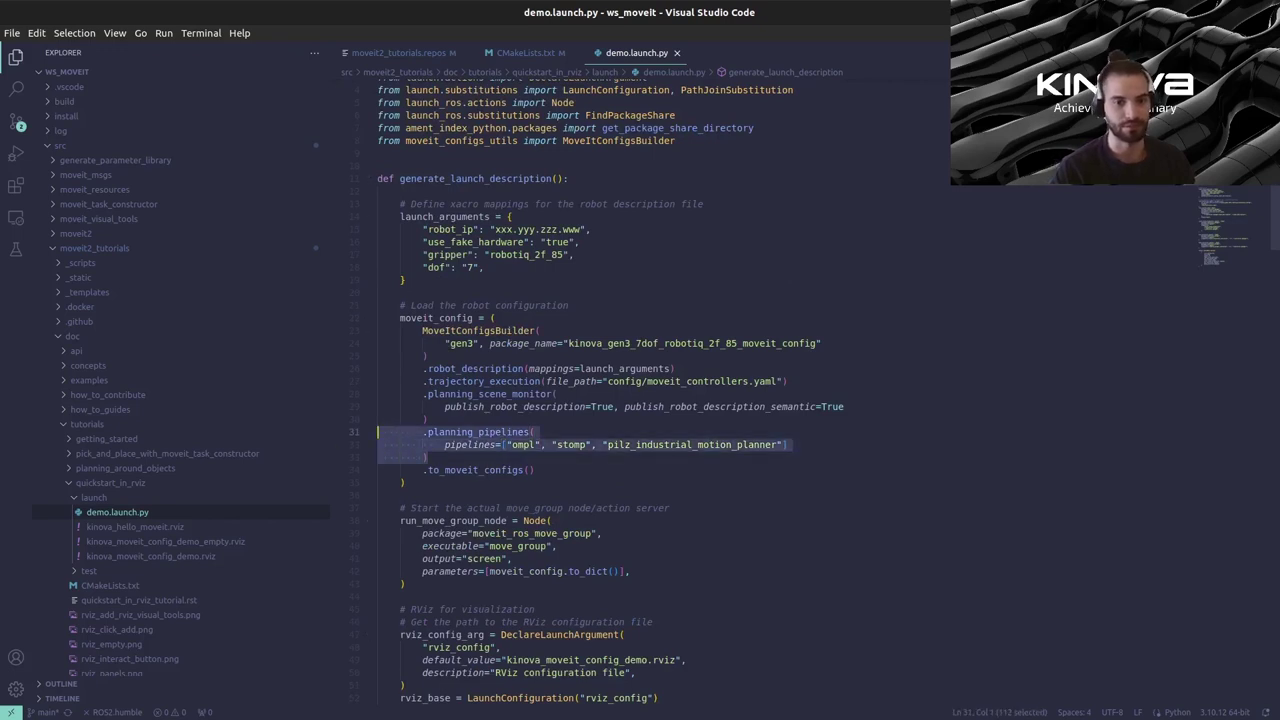
pyautogui.click(534, 470)
pyautogui.click(596, 444)
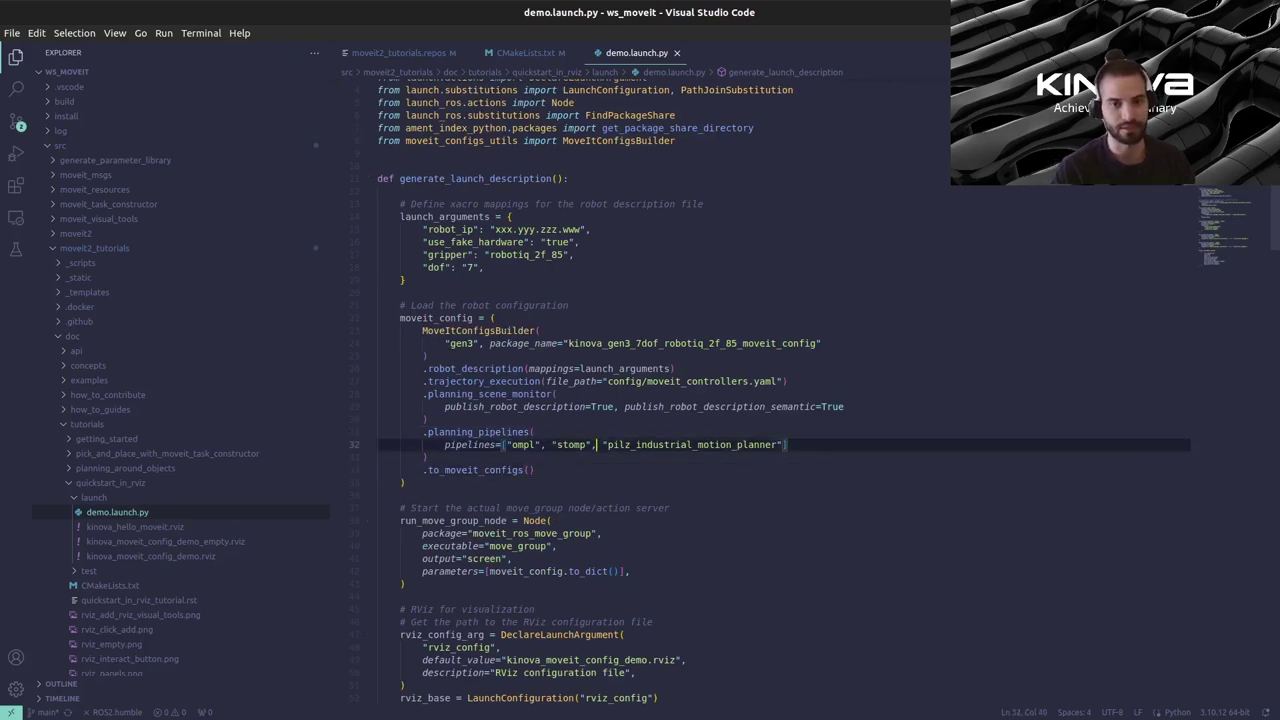
pyautogui.moveTo(590, 444); pyautogui.dragTo(551, 444)
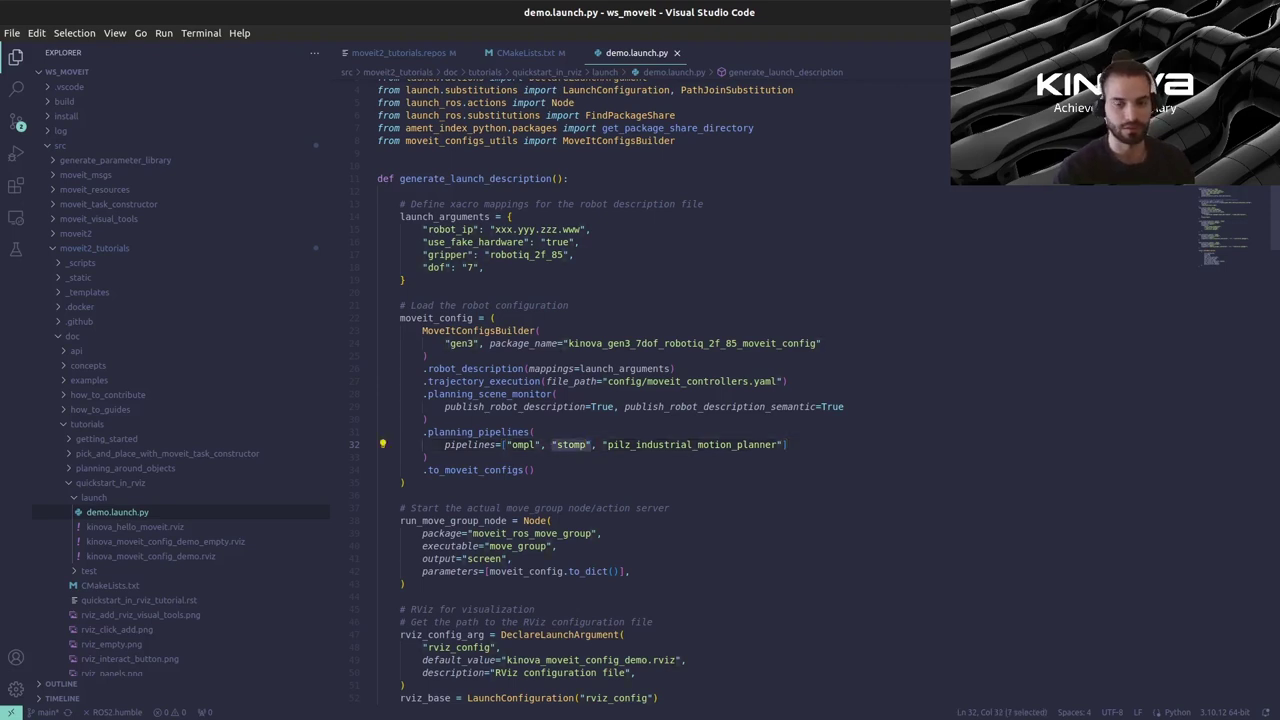
pyautogui.press('BackSpace')
pyautogui.press('BackSpace')
pyautogui.press('BackSpace')
pyautogui.hotkey('ctrl', 's')
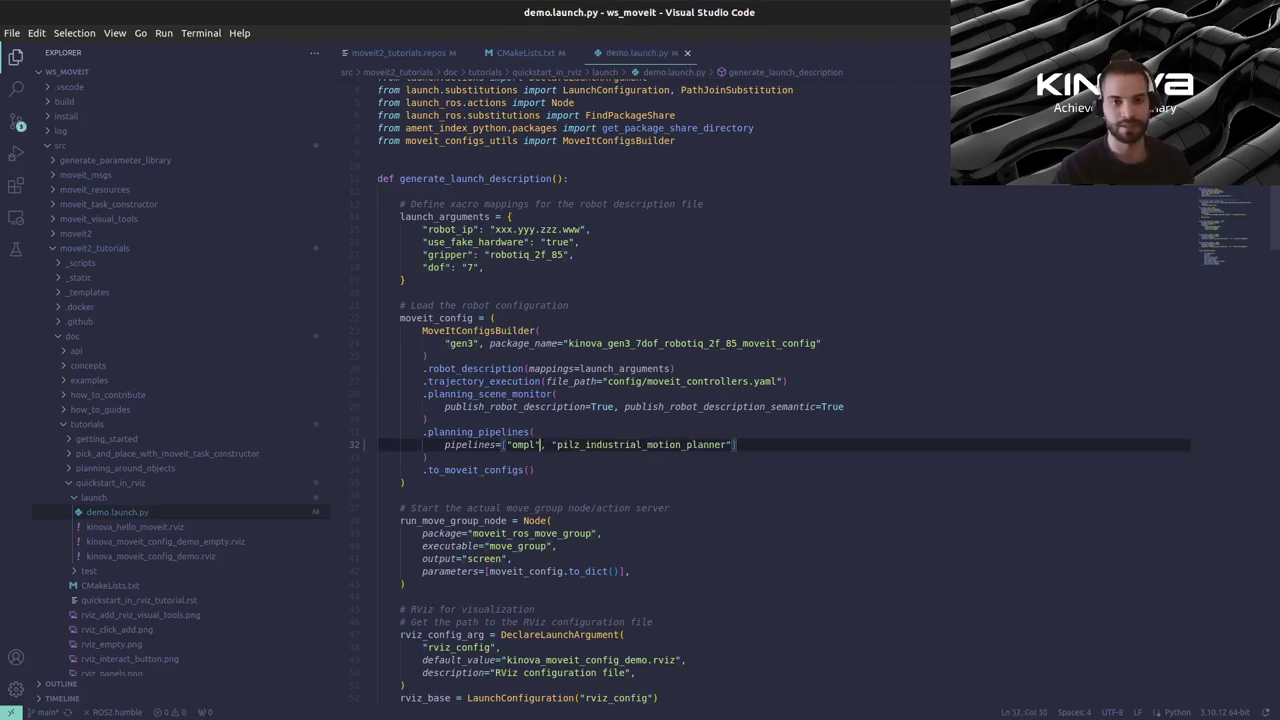
# - Switch to the terminal and run colcon build --mixin release --parallel-workers 3 --packages-select moveit2_tutorials in the ws_moveit workspace
pyautogui.hotkey('alt', 'Tab')
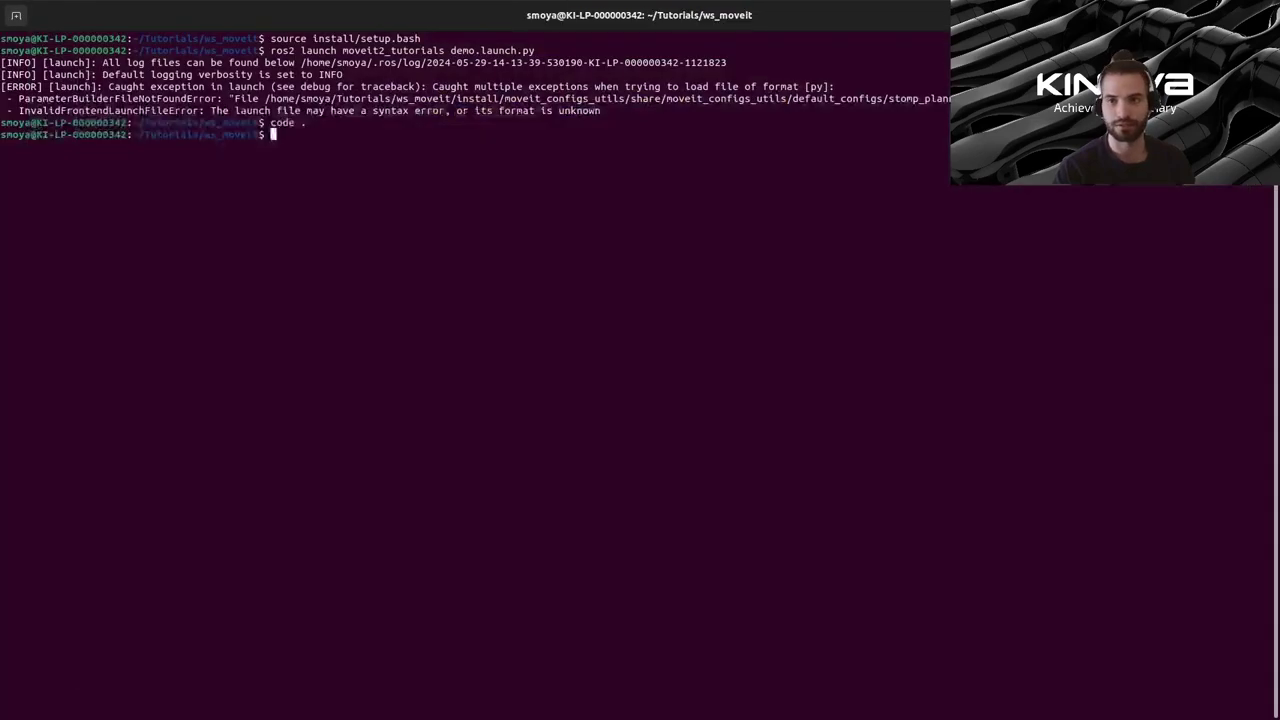
pyautogui.moveTo(836, 15); pyautogui.dragTo(909, 192)
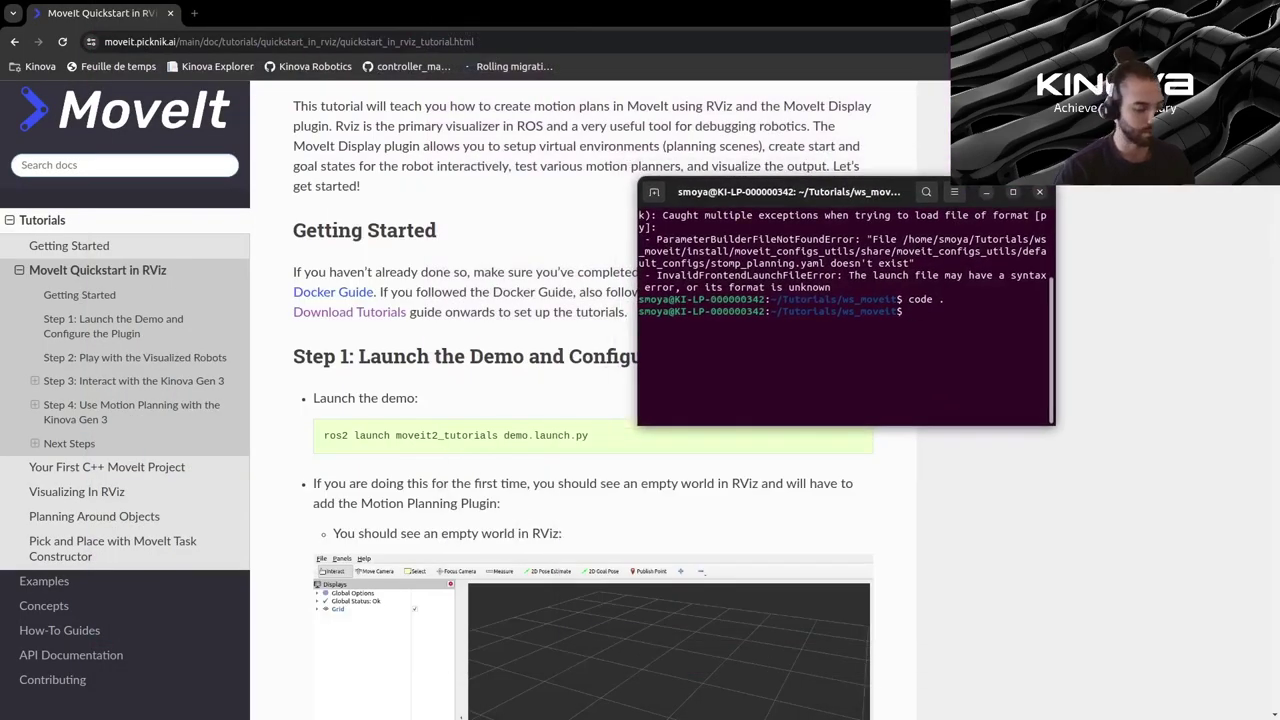
pyautogui.hotkey('ctrl', 'r')
pyautogui.write('colo')
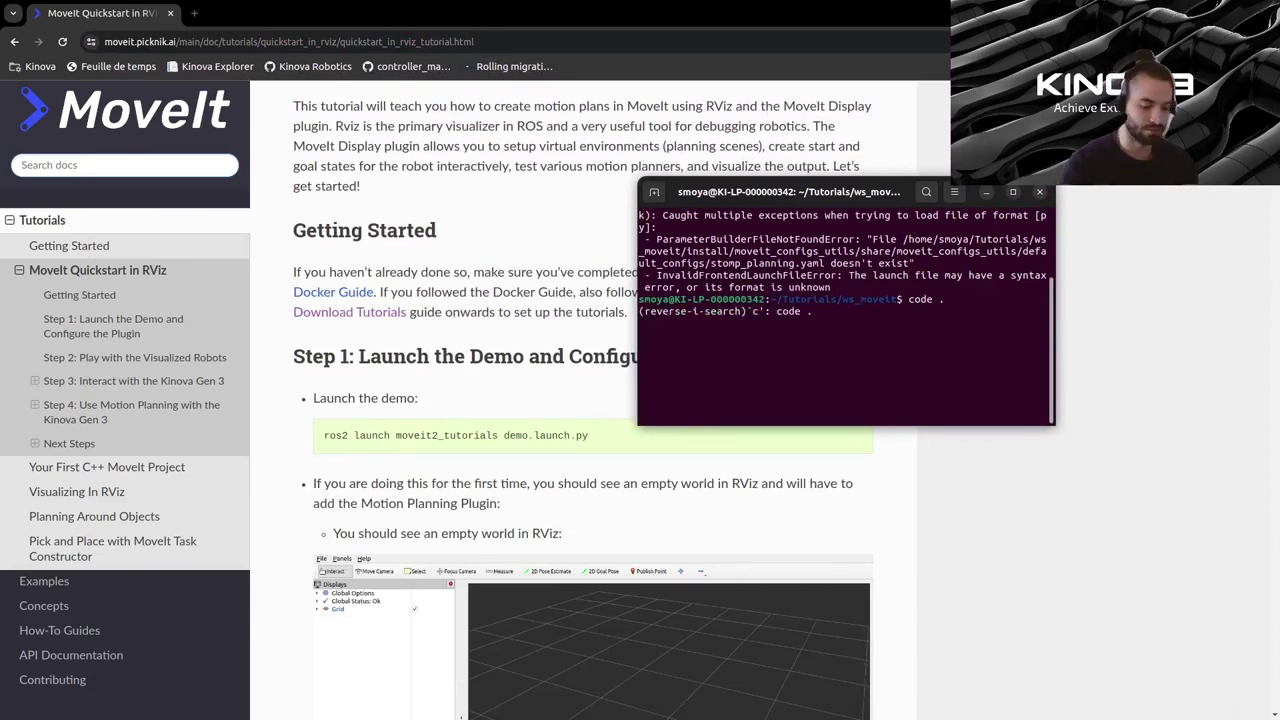
pyautogui.press('Right')
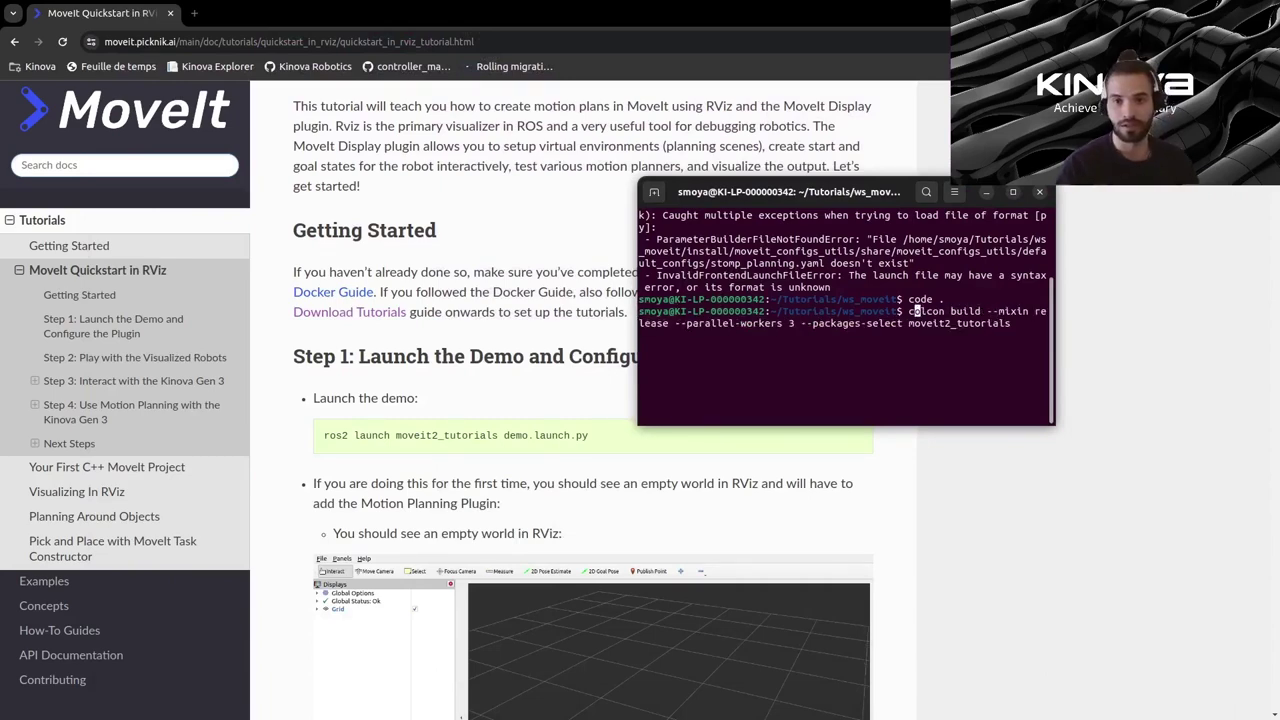
pyautogui.press('super+Up')
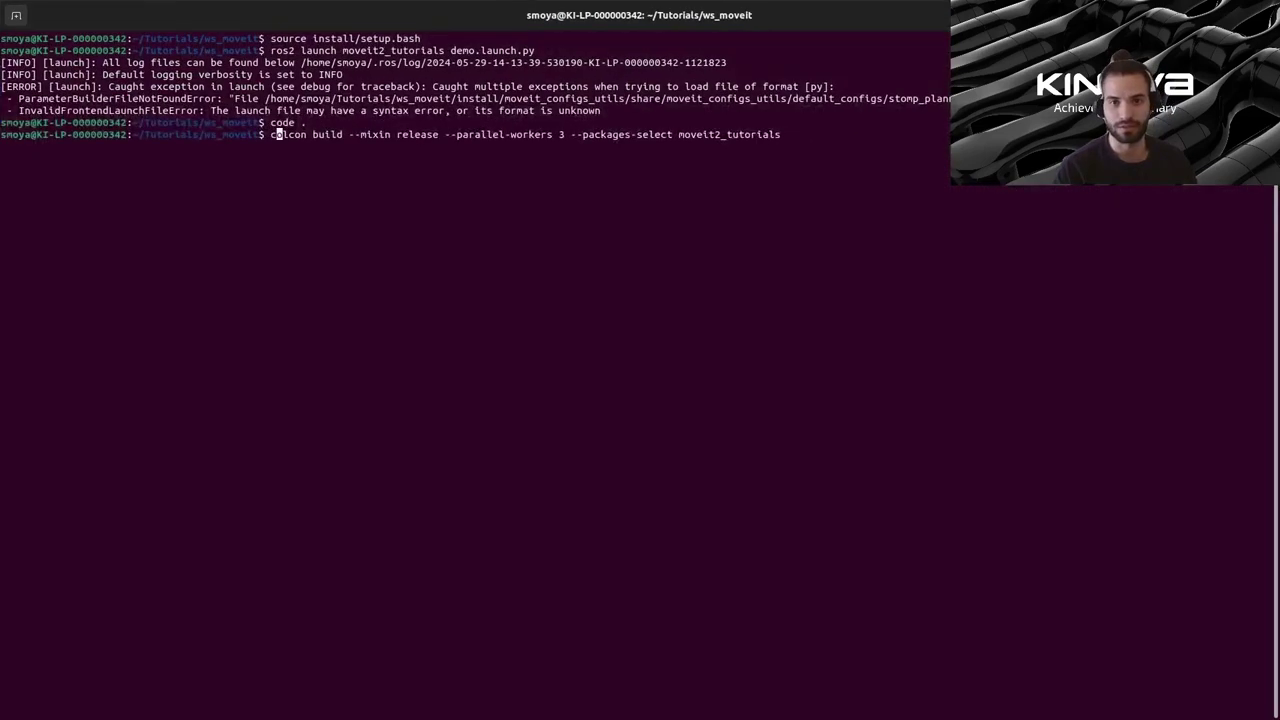
pyautogui.moveTo(565, 134); pyautogui.dragTo(271, 134)
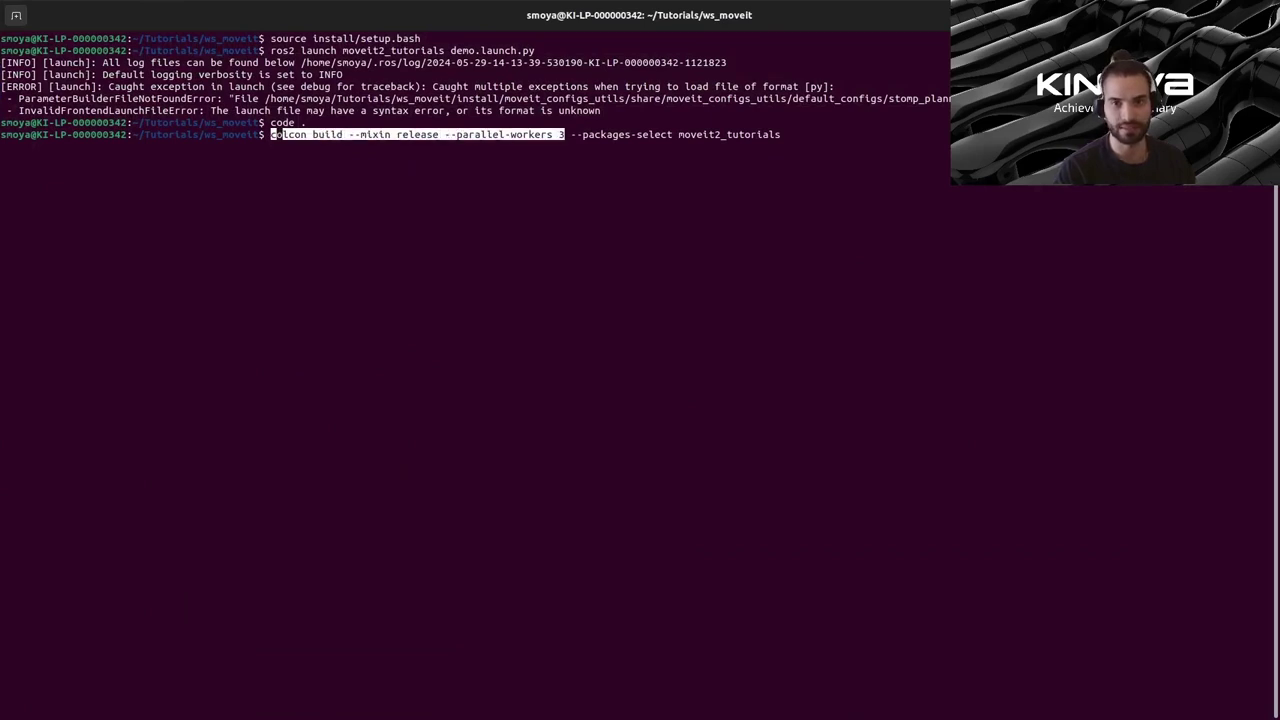
pyautogui.moveTo(781, 134); pyautogui.dragTo(570, 134)
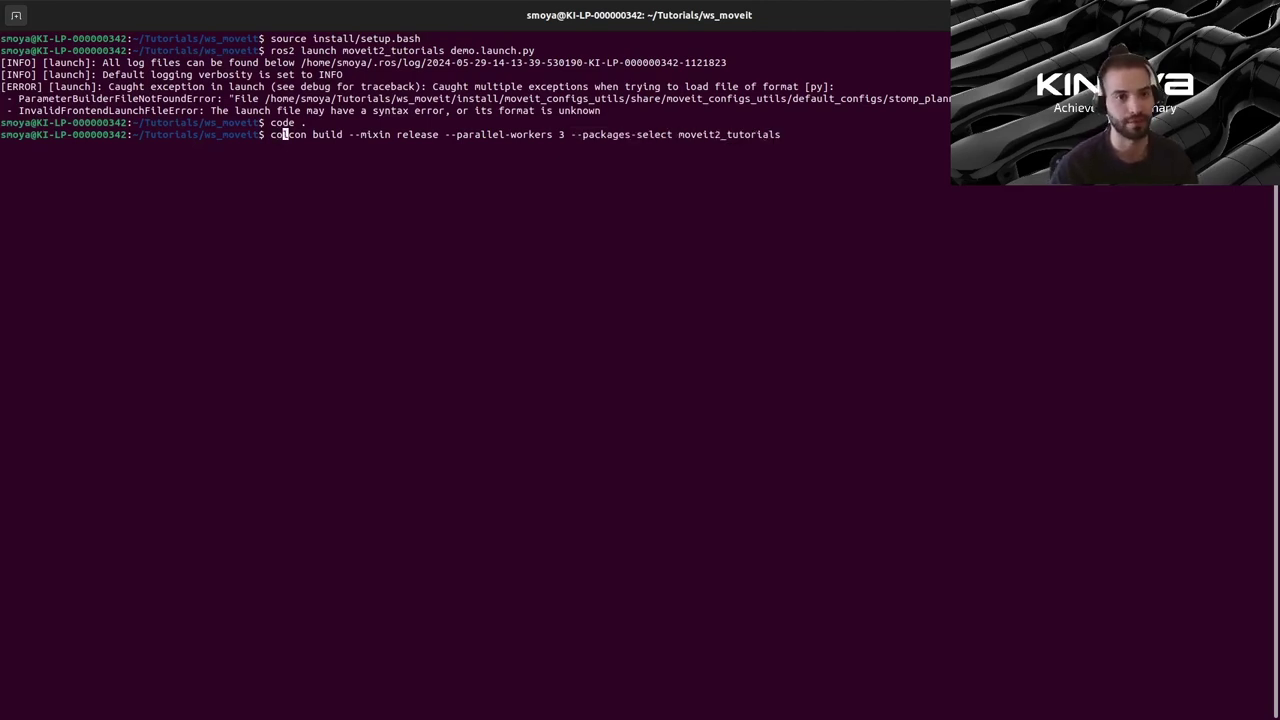
pyautogui.press('Left')
pyautogui.press('Left')
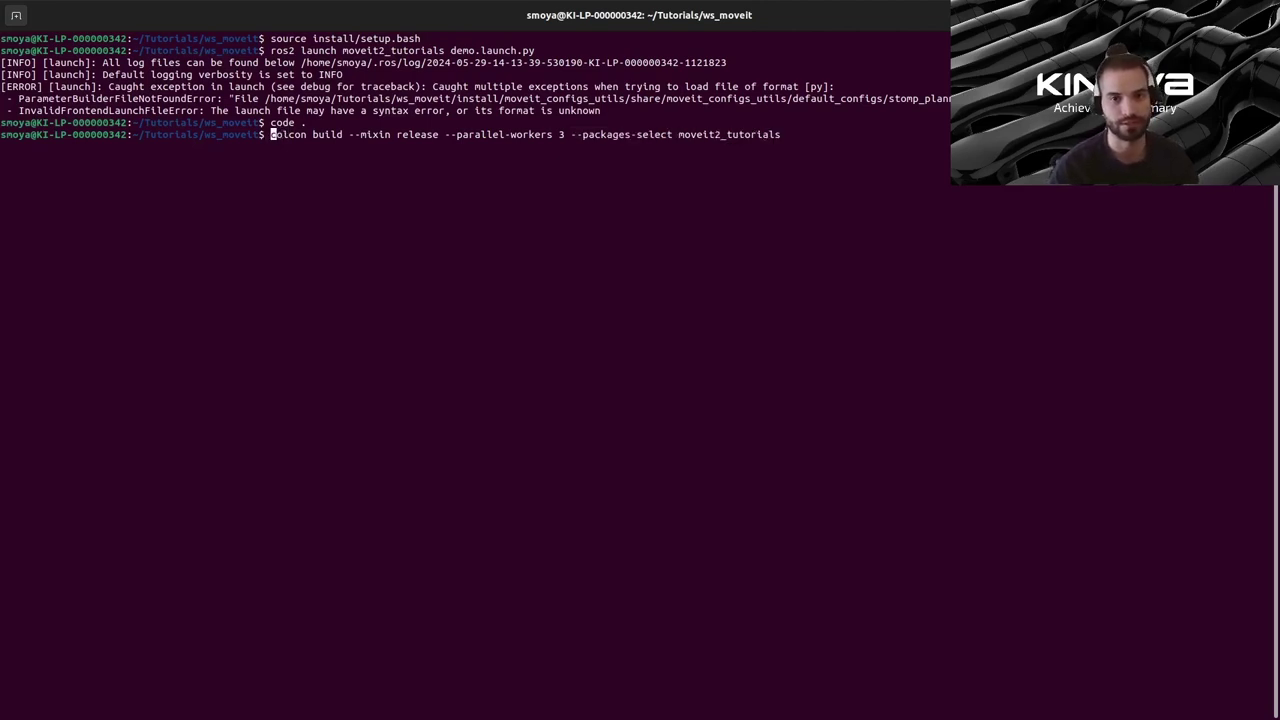
pyautogui.press('Return')
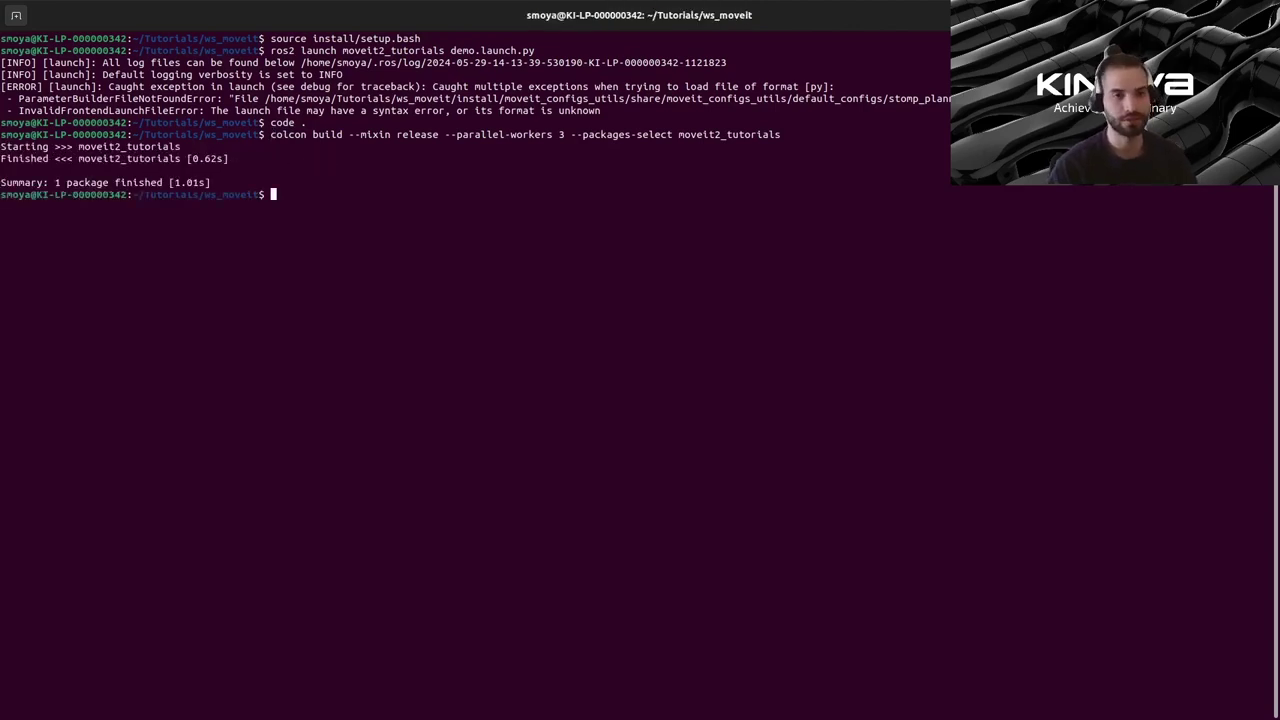
# - Source install/setup.bash for the rebuilt workspace and clear the terminal
pyautogui.write('sour')
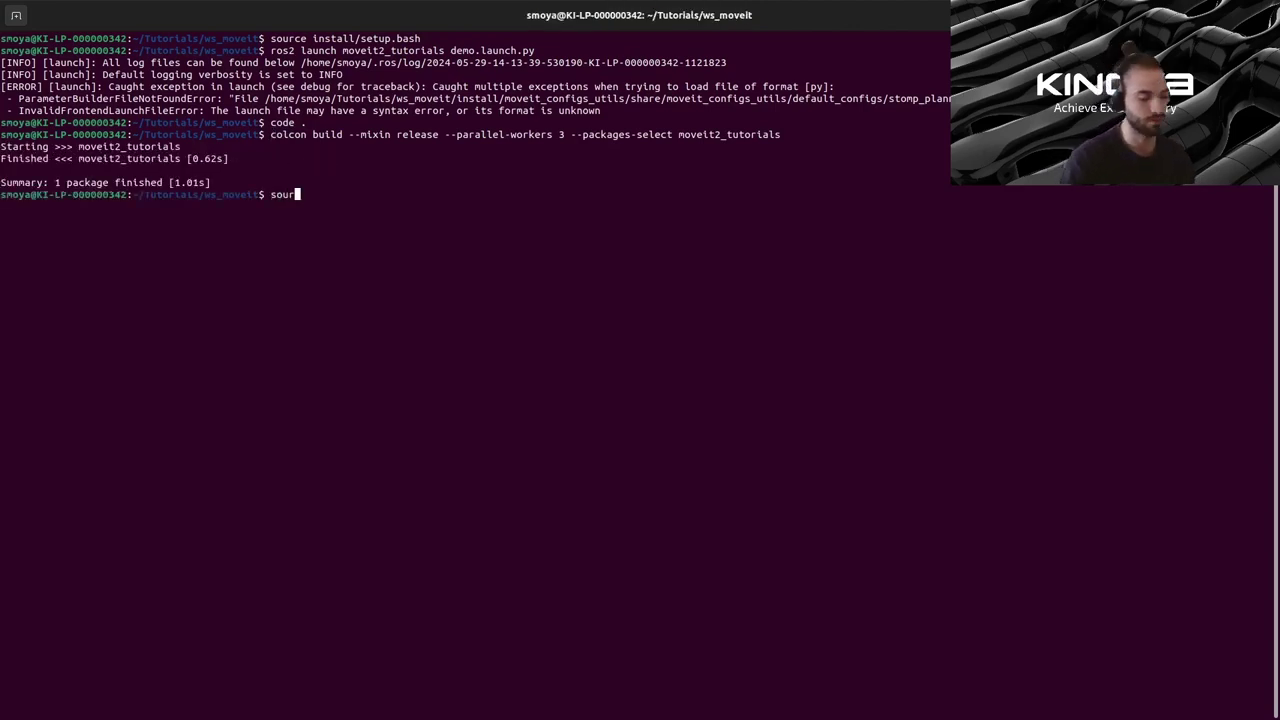
pyautogui.write('ce install/')
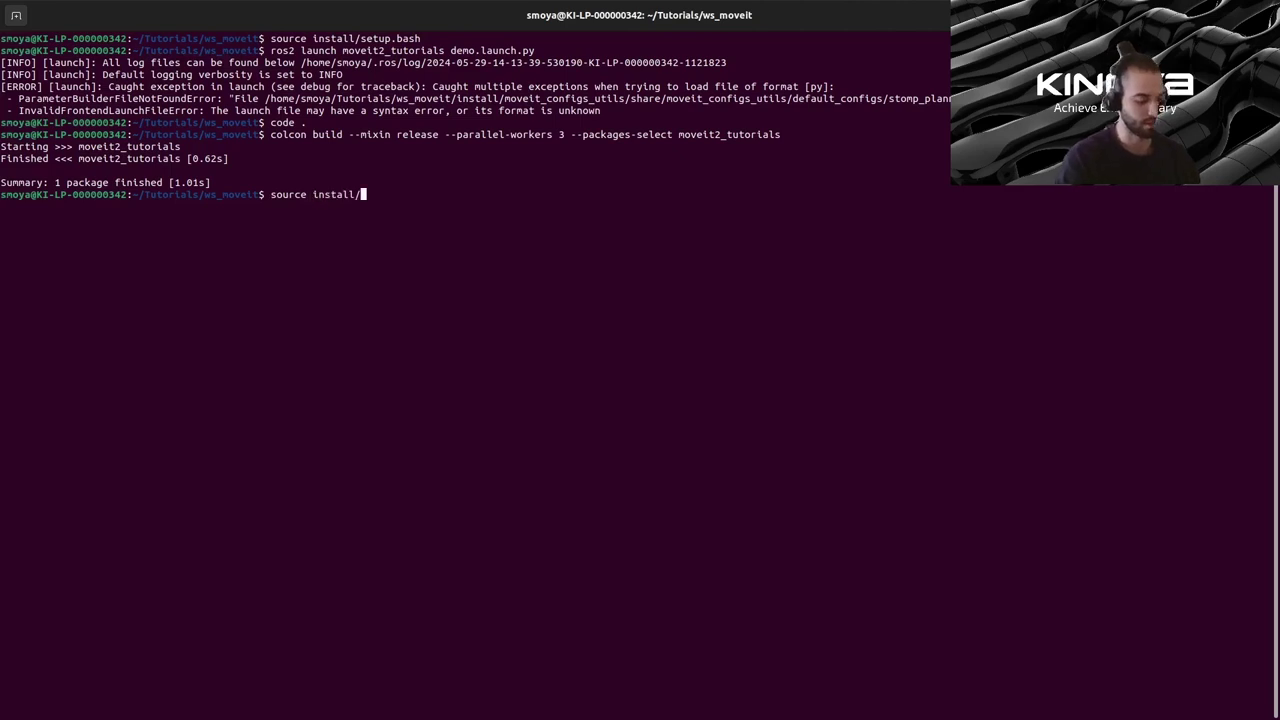
pyautogui.write('setup.')
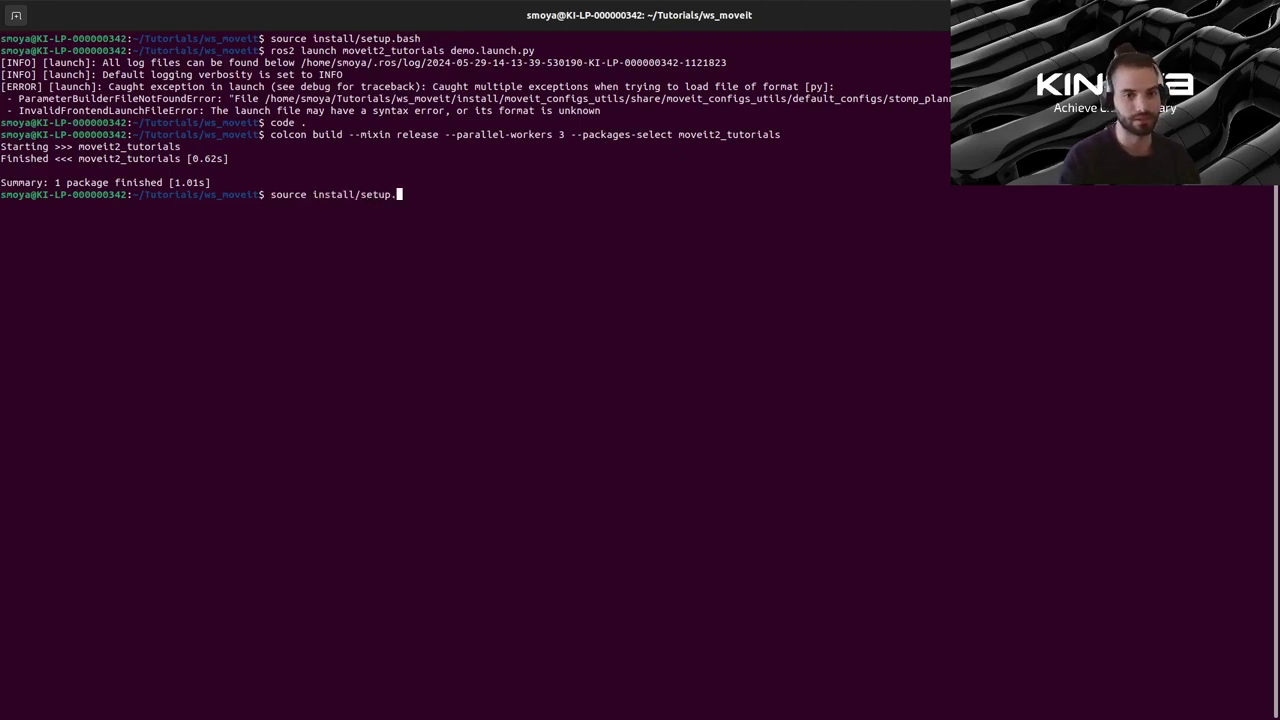
pyautogui.write('bash')
pyautogui.press('Return')
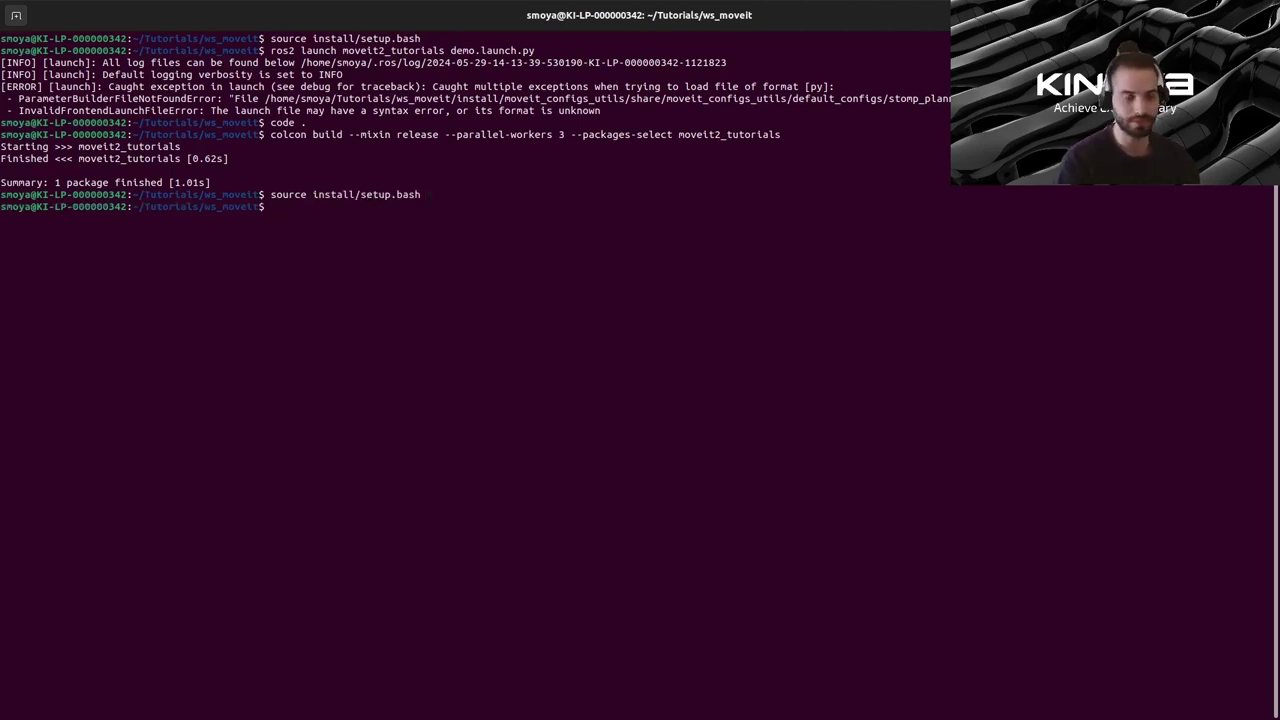
pyautogui.write('clear')
pyautogui.press('Return')
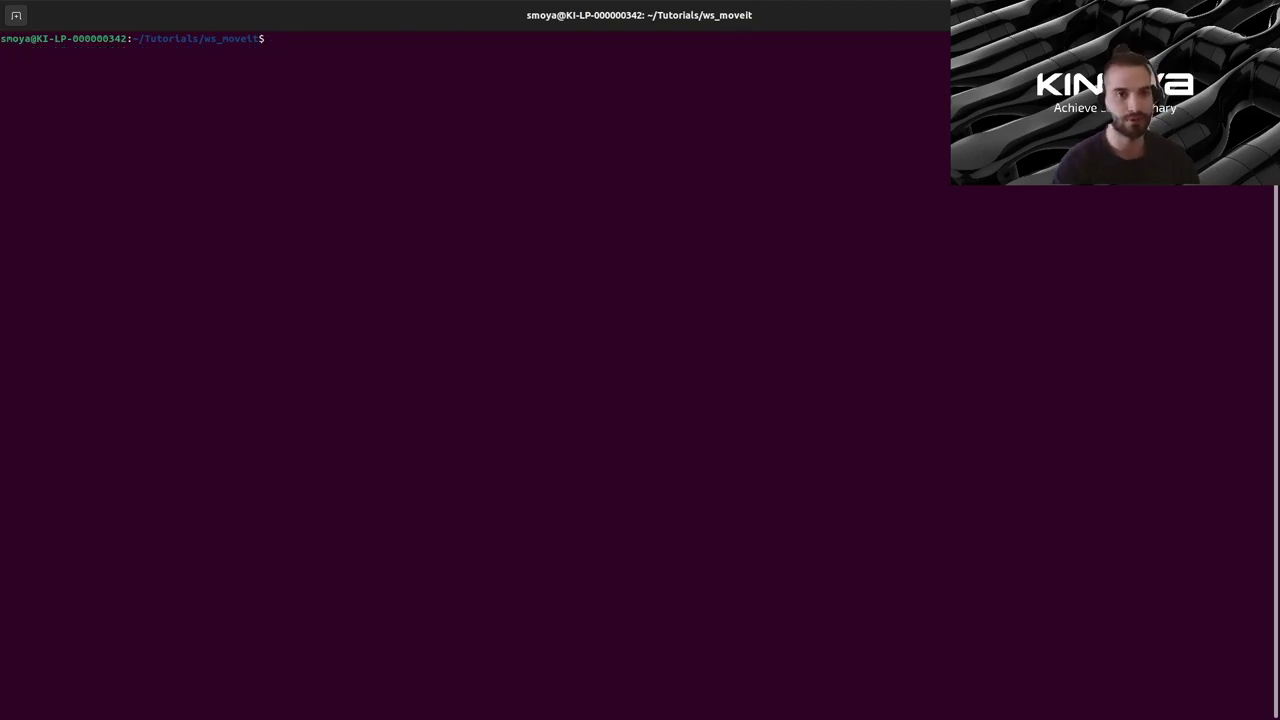
# - Copy the demo launch command from the browser tutorial and run ros2 launch moveit2_tutorials demo.launch.py in the maximized terminal
pyautogui.moveTo(985, 15); pyautogui.dragTo(1016, 150)
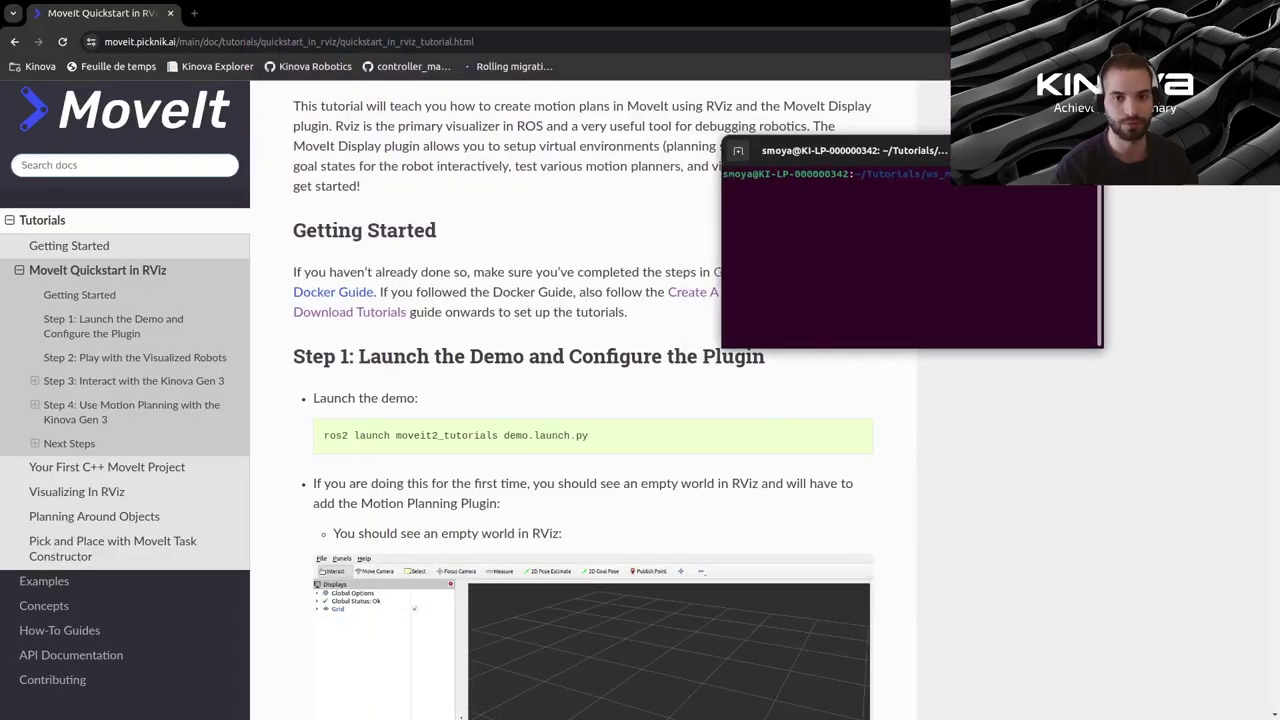
pyautogui.click(857, 434)
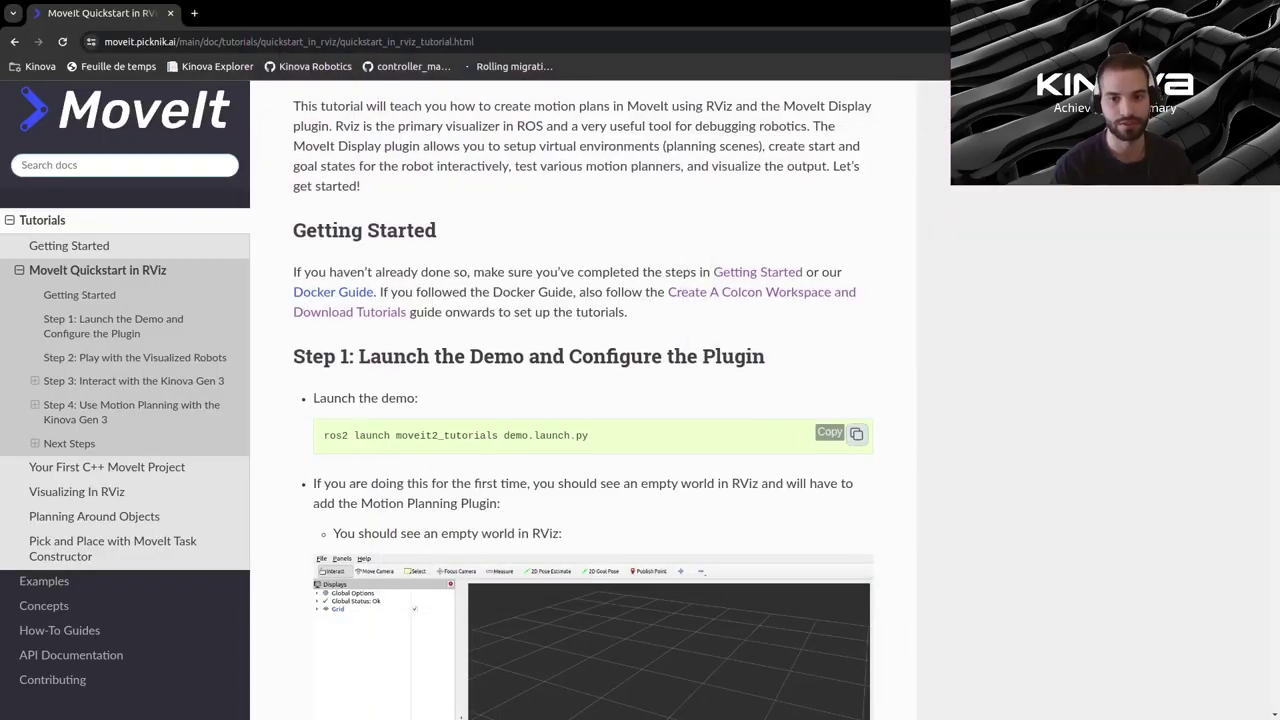
pyautogui.hotkey('alt', 'Tab')
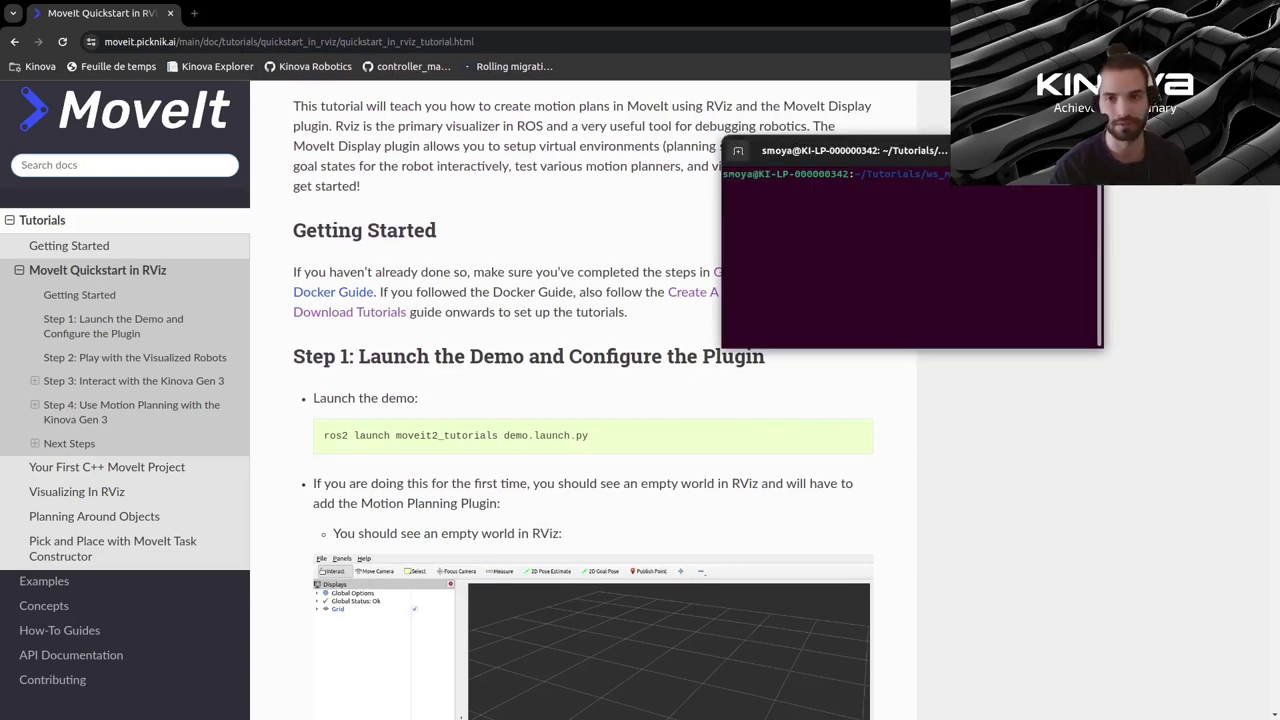
pyautogui.press('super+Up')
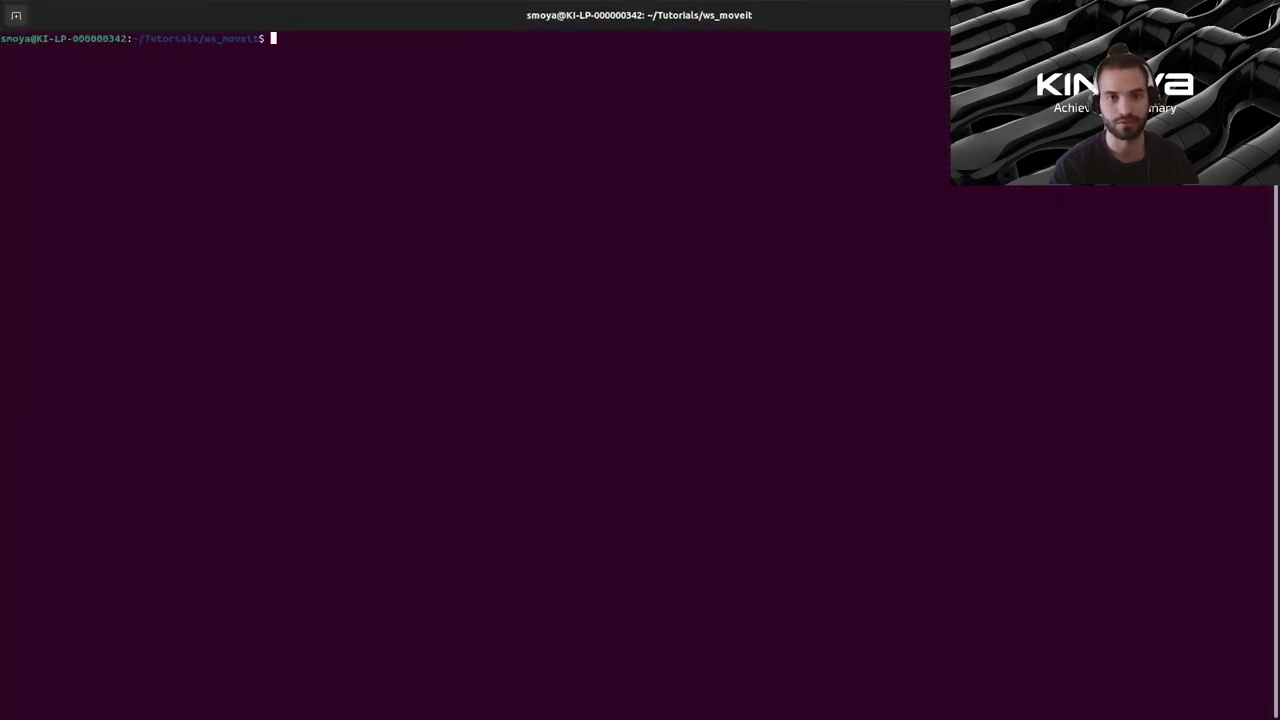
pyautogui.hotkey('ctrl', 'shift', 'v')
pyautogui.press('Return')
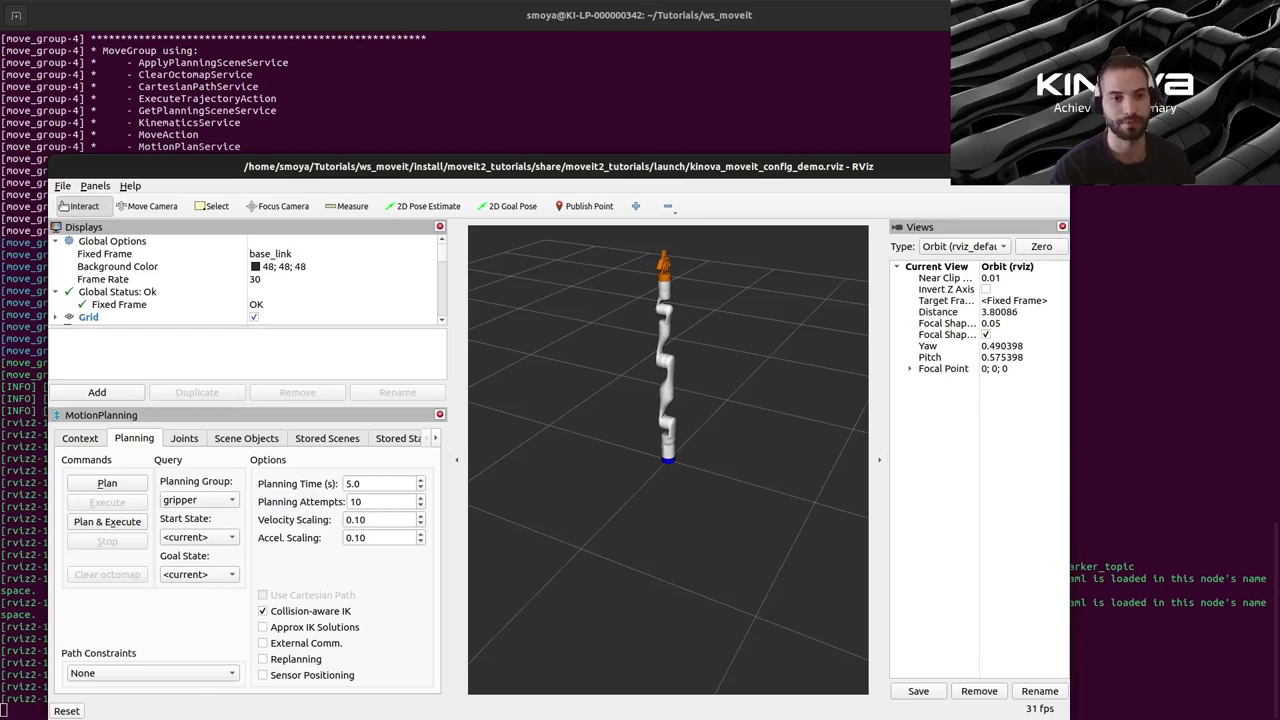
# - Arrange the tutorial page and the RViz window side by side, each filling half of the screen
pyautogui.press('super+h')
pyautogui.press('super+h')
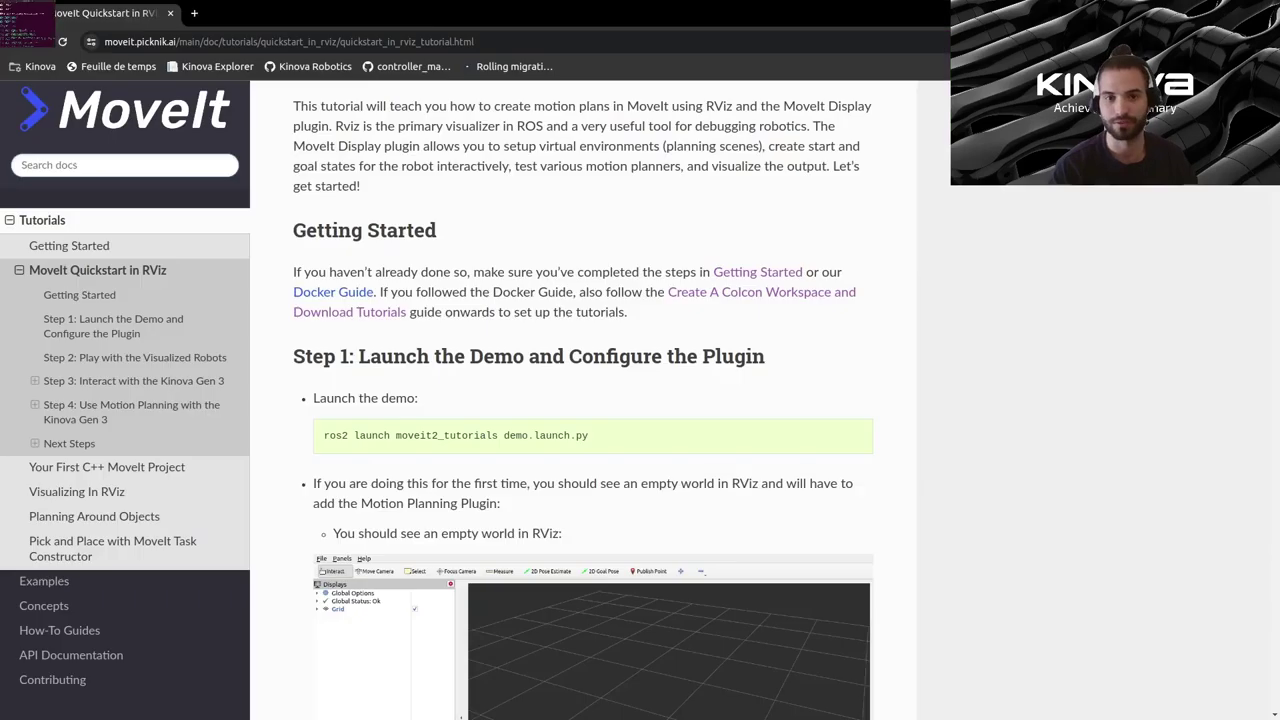
pyautogui.moveTo(760, 13); pyautogui.dragTo(144, 67)
pyautogui.moveTo(439, 67); pyautogui.dragTo(337, 13)
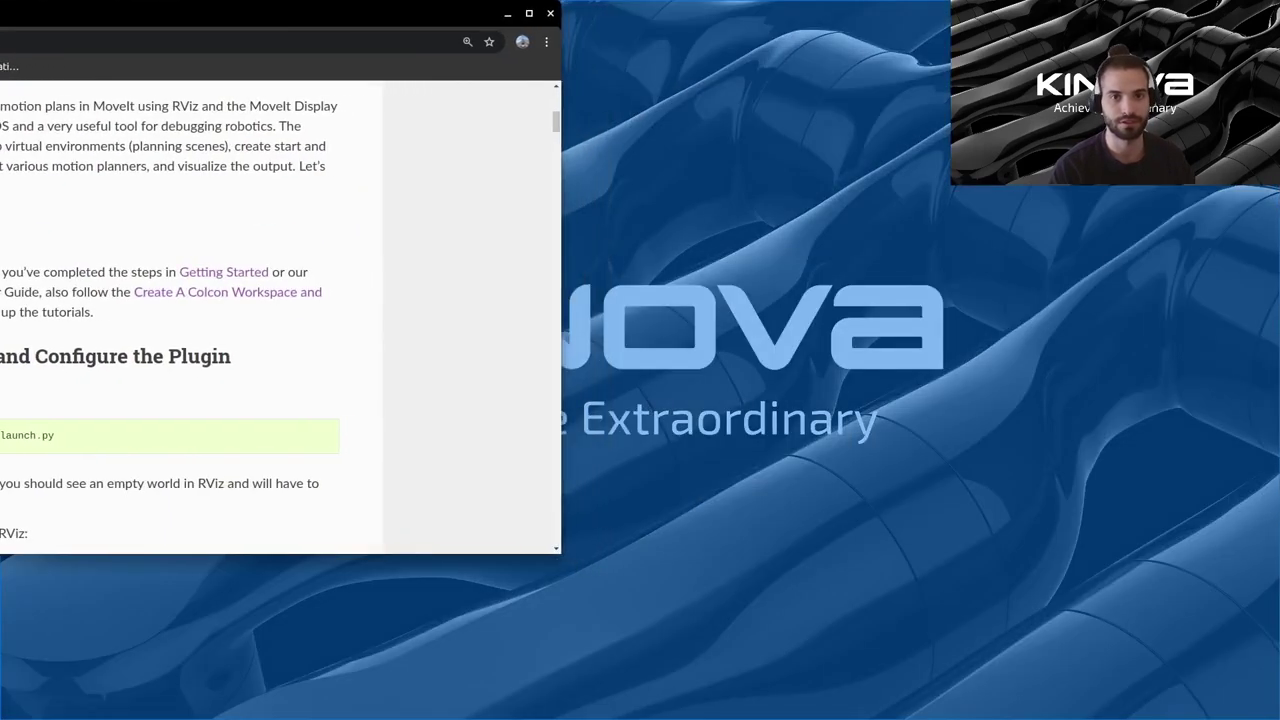
pyautogui.moveTo(22, 13); pyautogui.dragTo(20, 13)
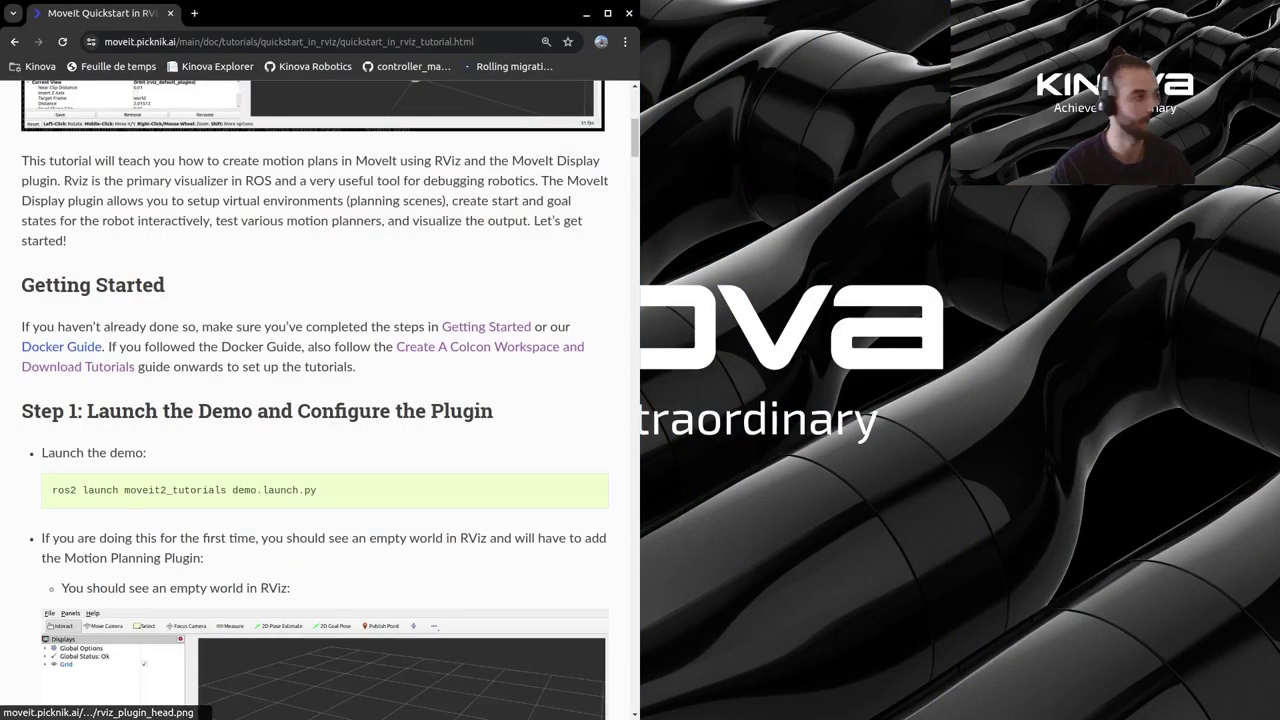
pyautogui.moveTo(2, 183); pyautogui.dragTo(380, 183)
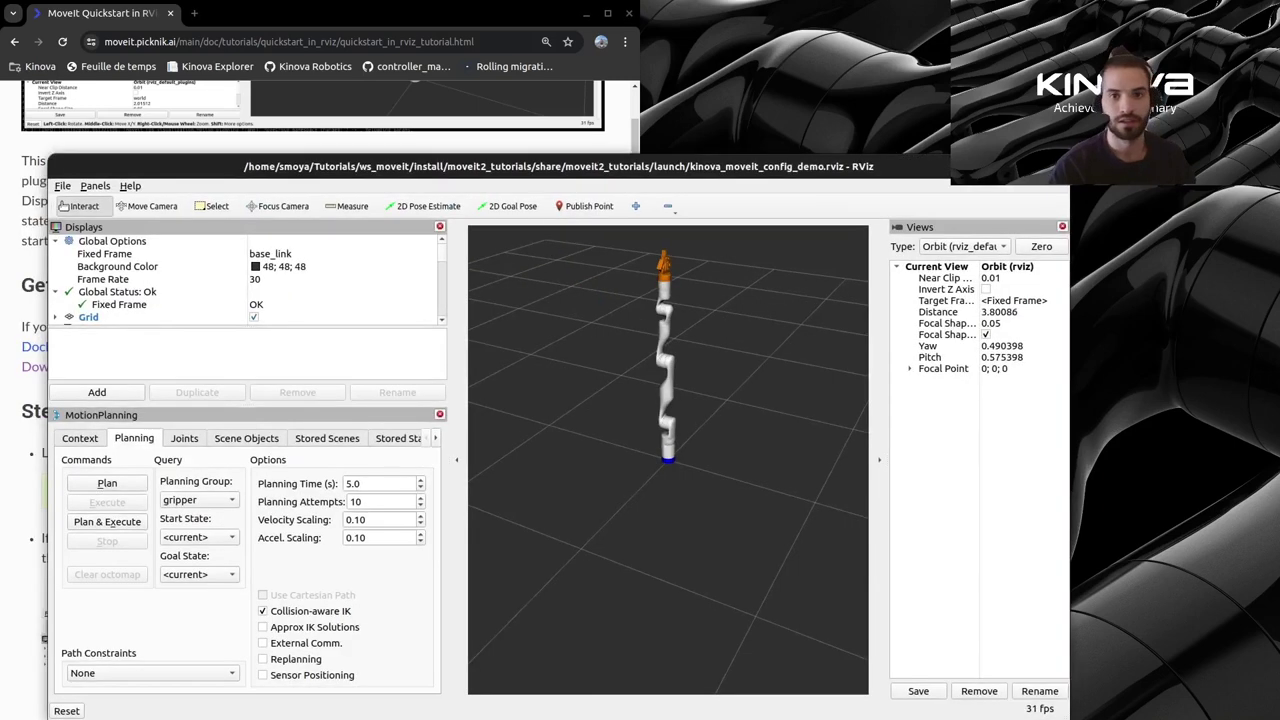
pyautogui.press('super+Right')
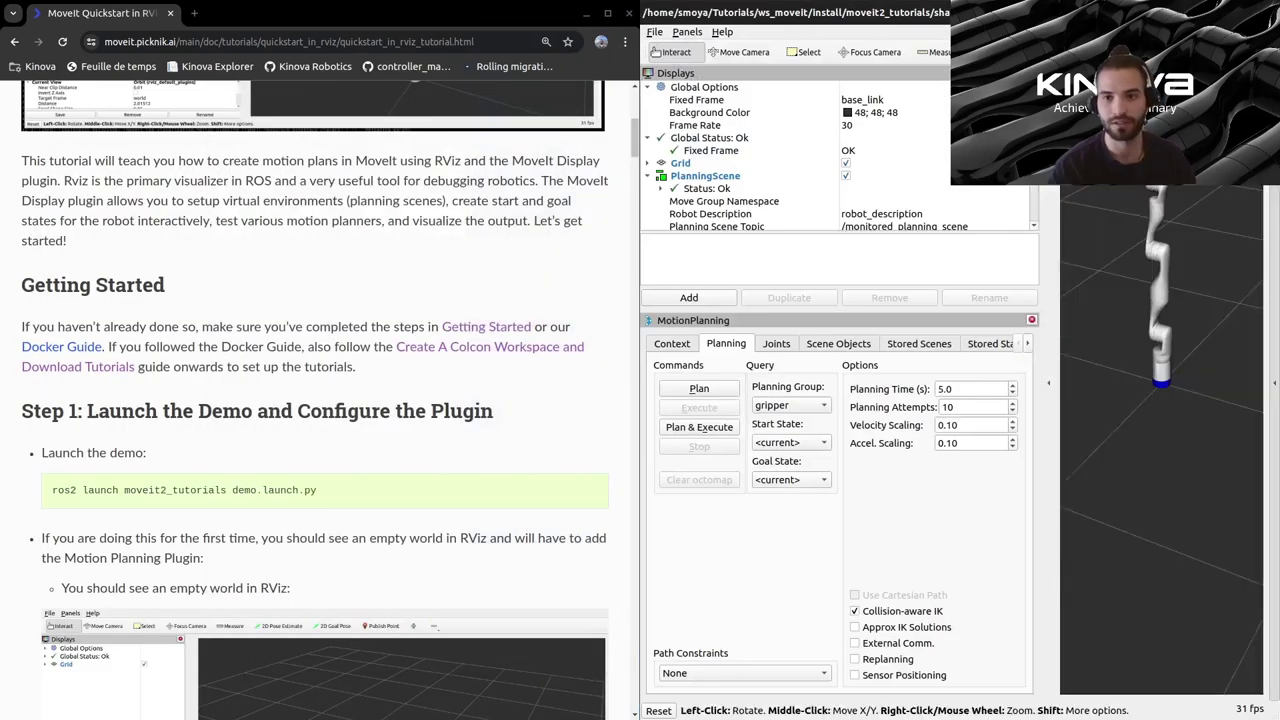
# - Review the tutorial's instructions for adding the Motion Planning plugin and inspect the MotionPlanning display type in RViz without adding it
pyautogui.scroll(-5, 100, 614)
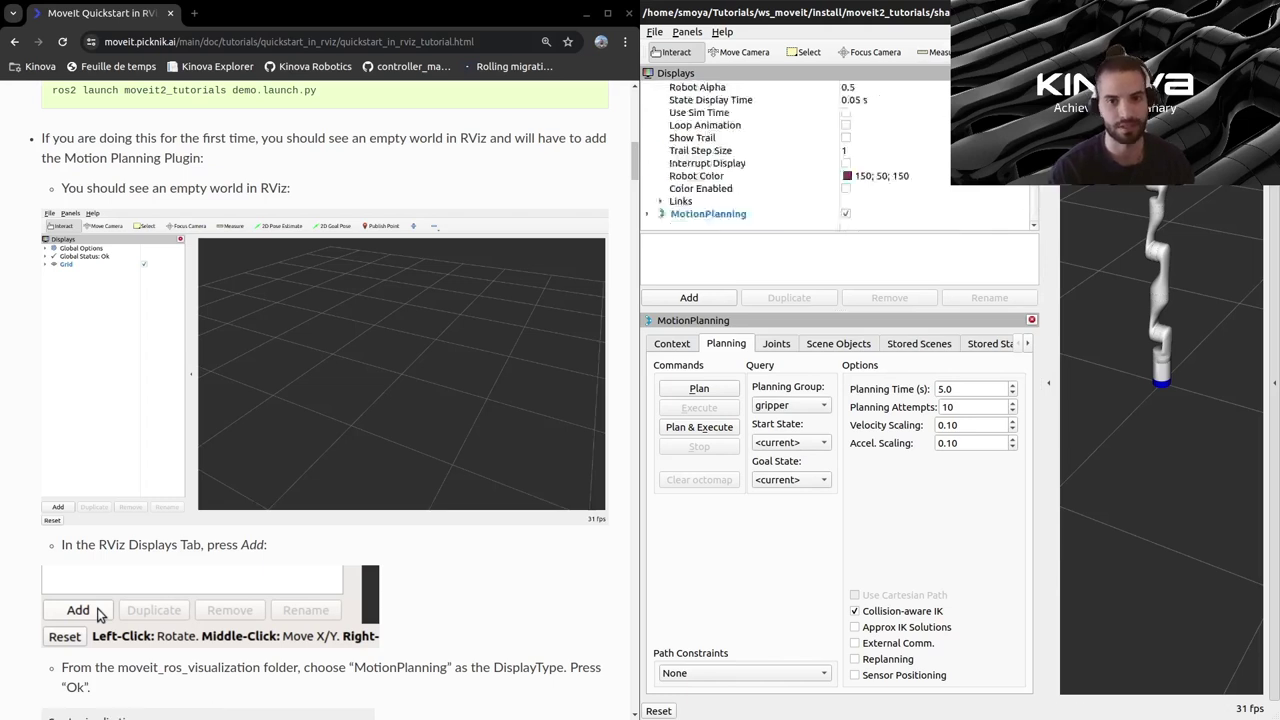
pyautogui.scroll(-6, 320, 400)
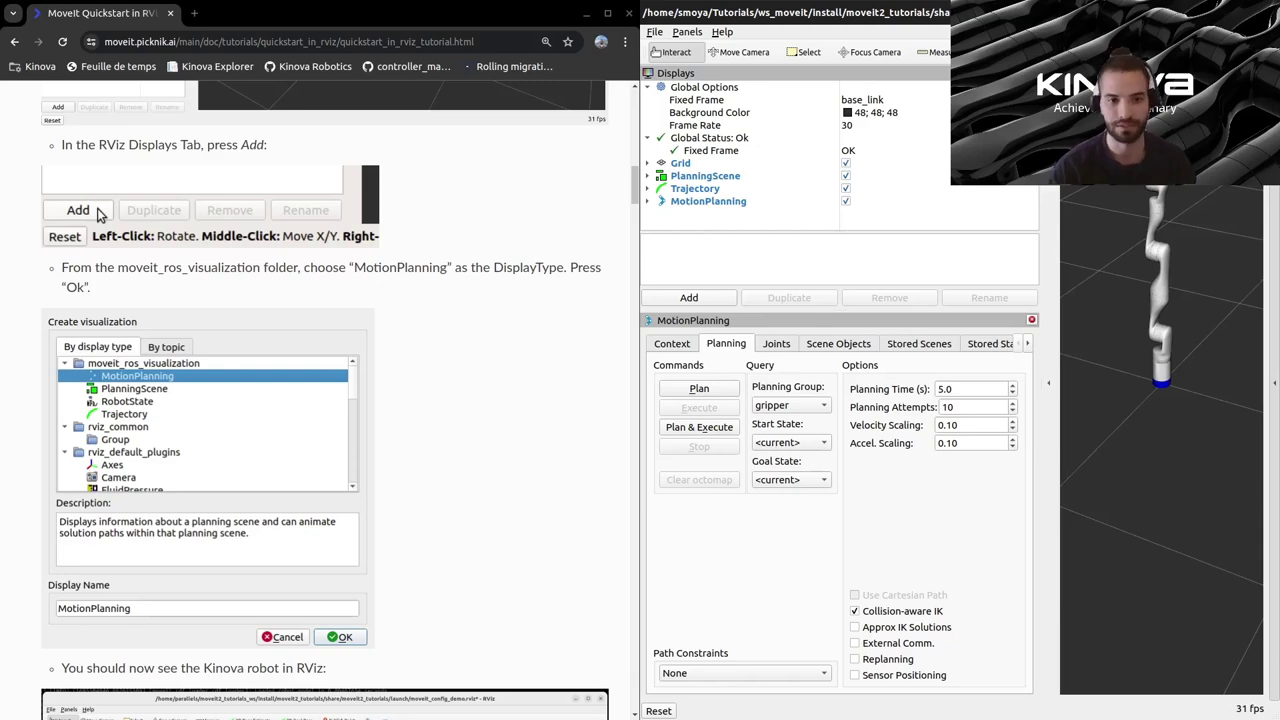
pyautogui.scroll(3, 316, 400)
pyautogui.scroll(-2, 316, 400)
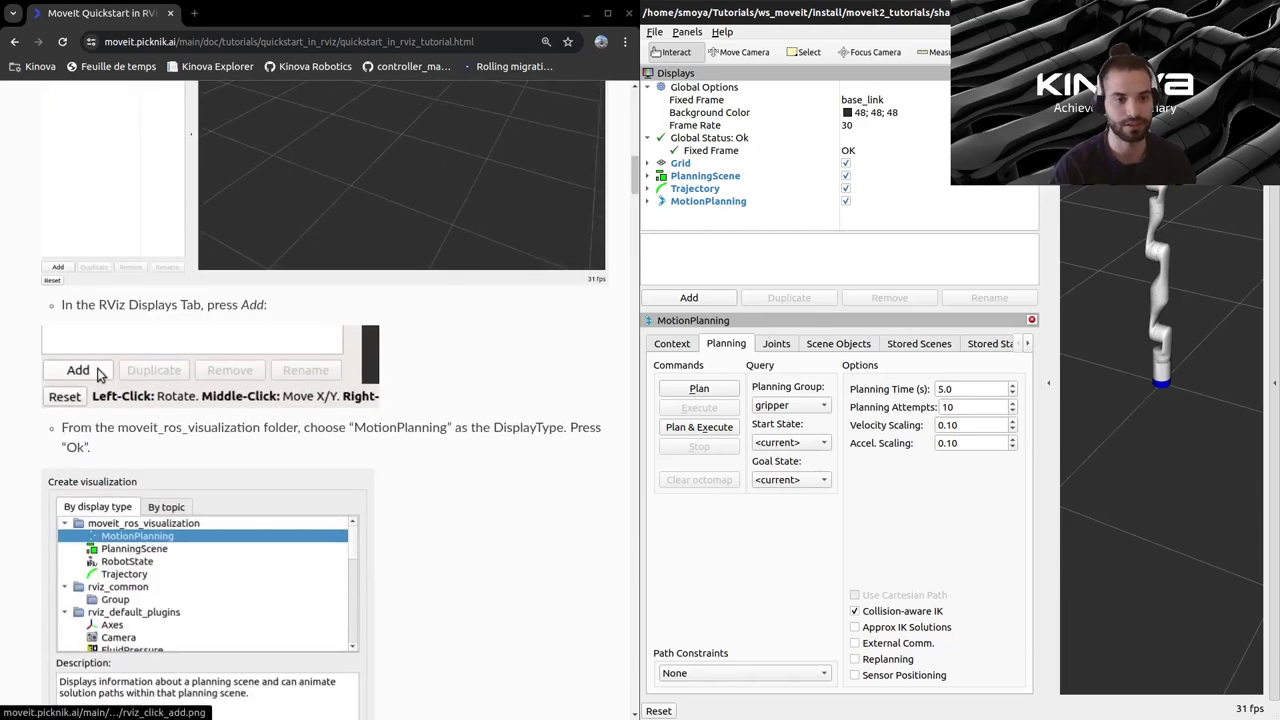
pyautogui.scroll(-2, 99, 276)
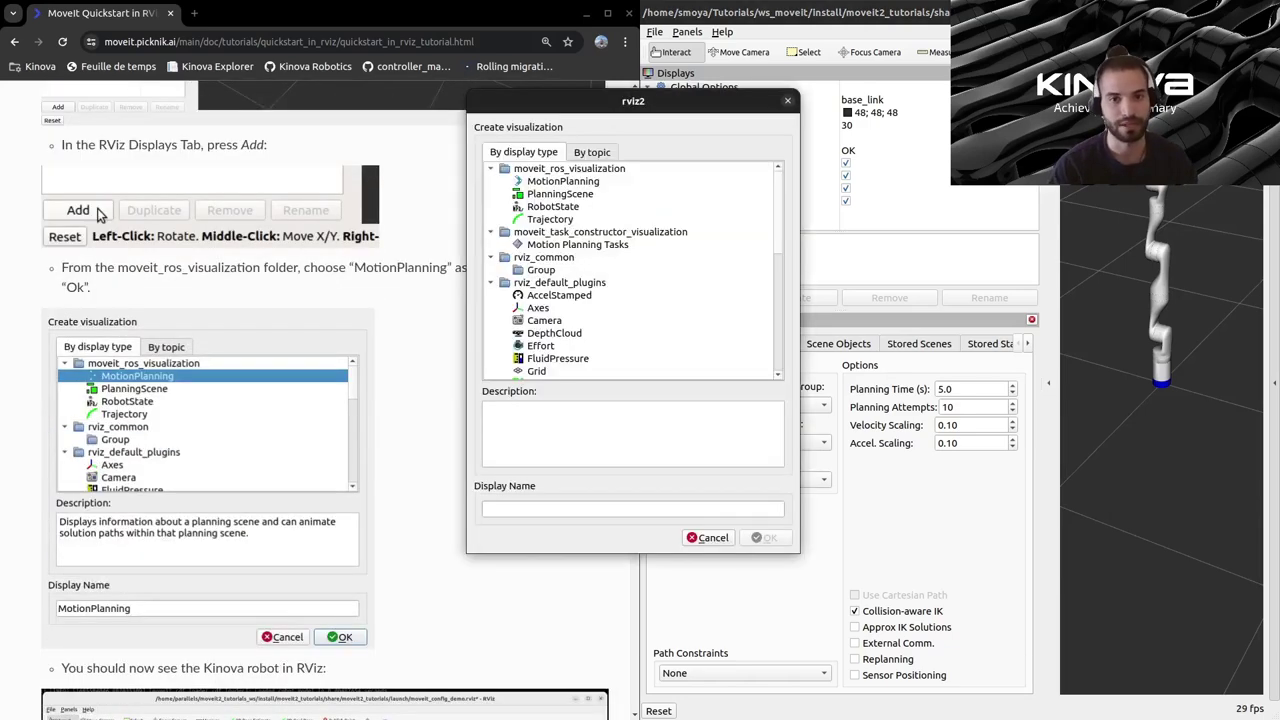
pyautogui.click(563, 181)
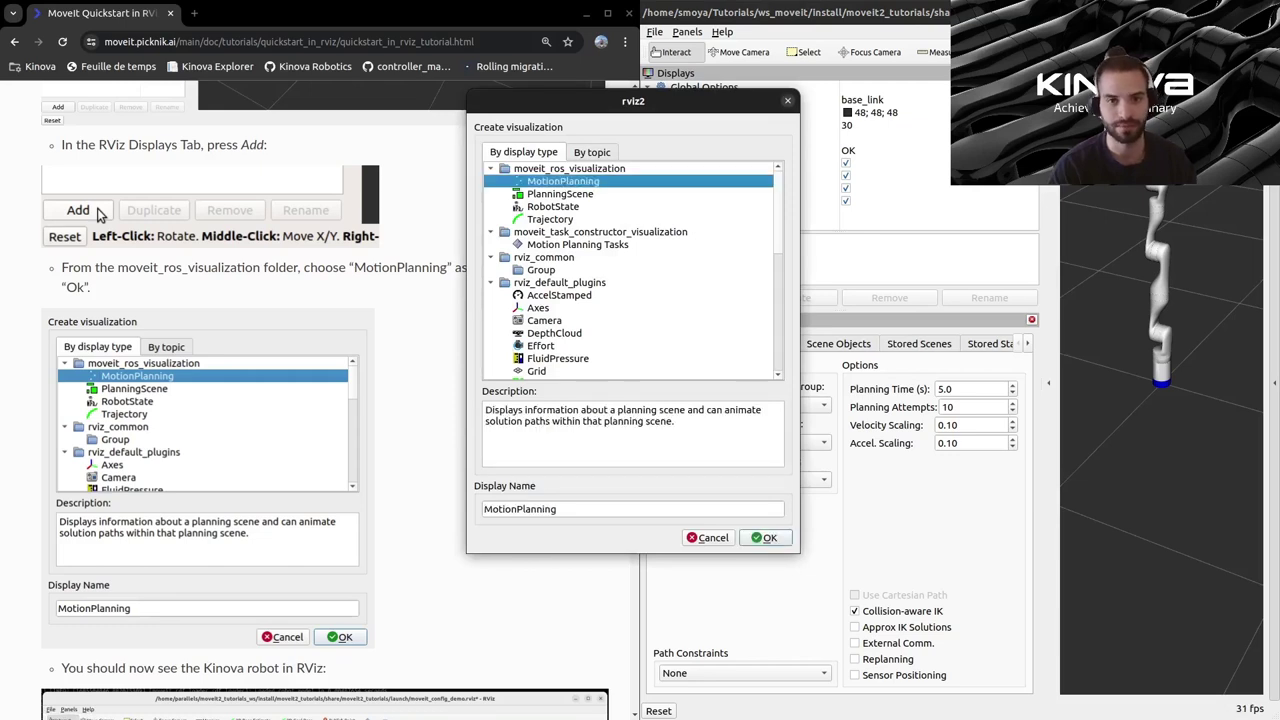
pyautogui.press('Return')
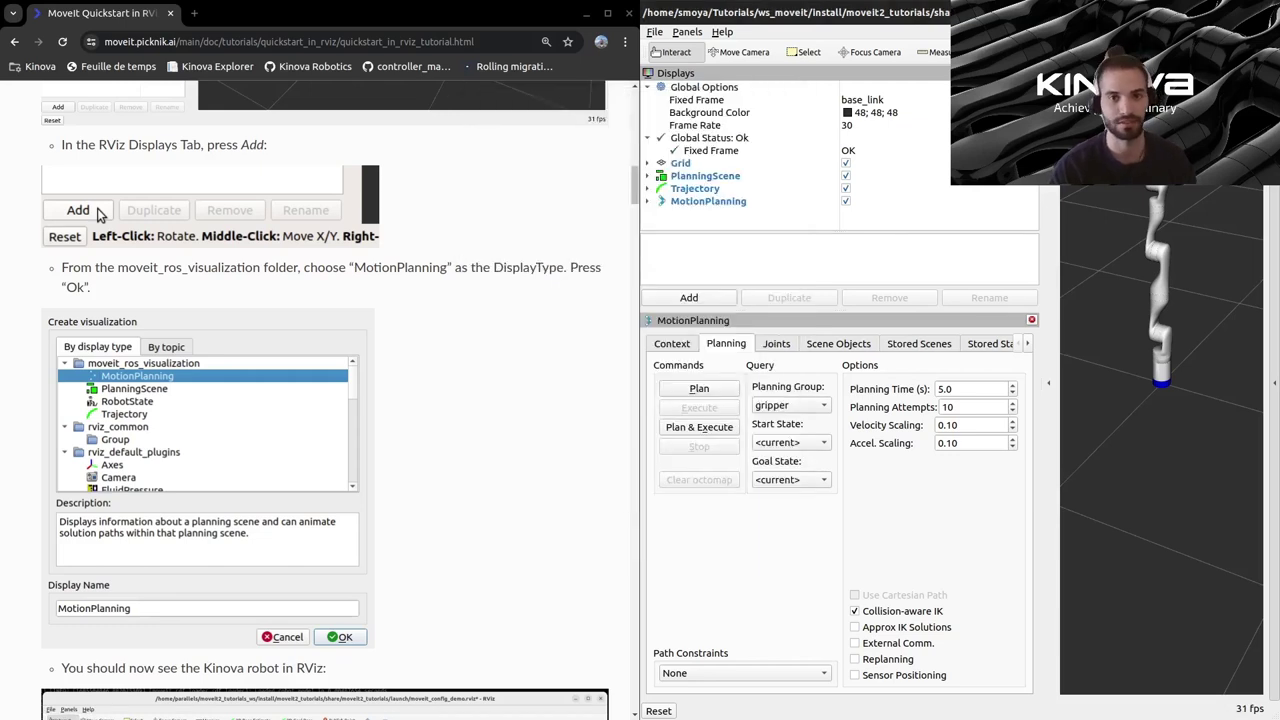
pyautogui.scroll(-5, 97, 214)
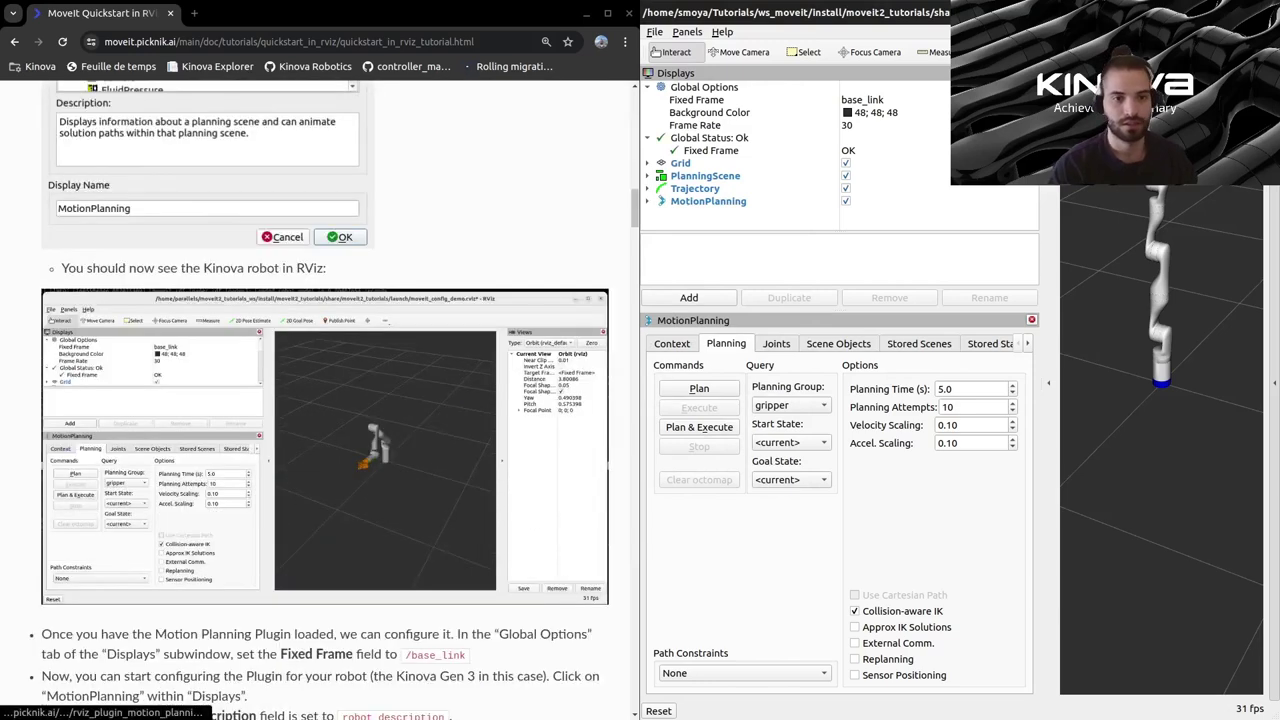
# - Read the tutorial's plugin configuration instructions and confirm base_link as the Fixed Frame in Global Options
pyautogui.scroll(-1, 97, 214)
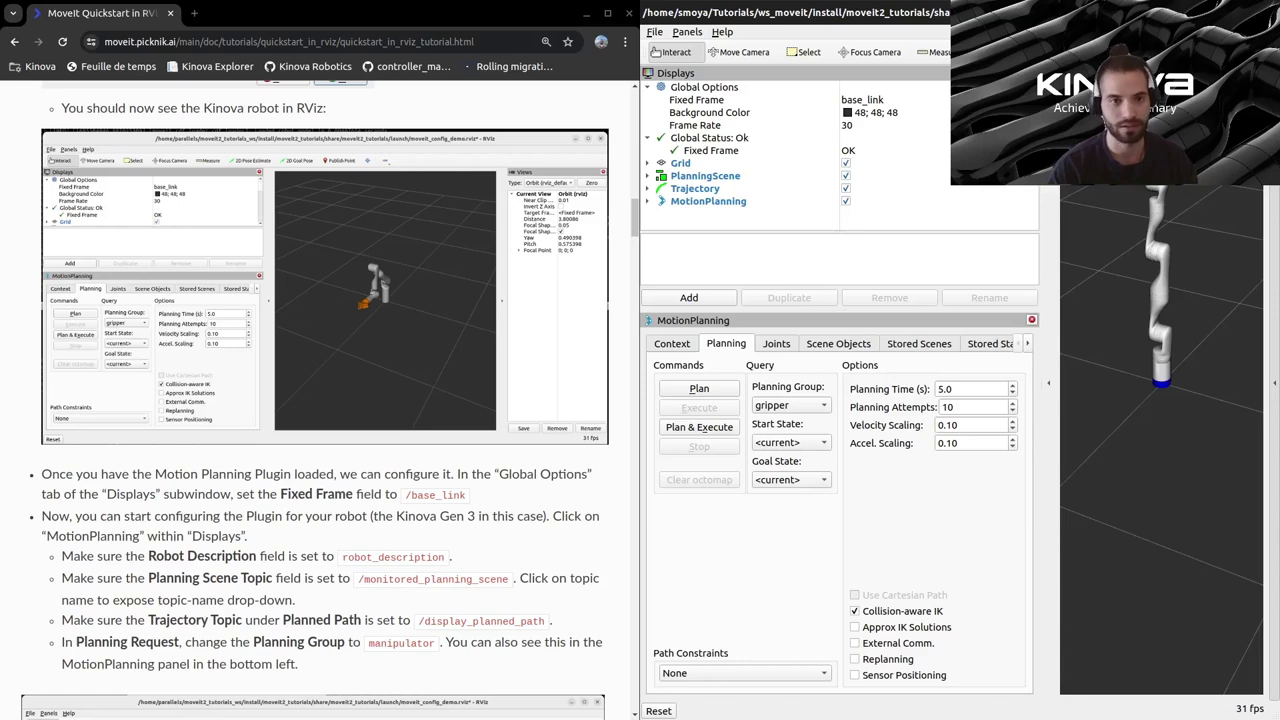
pyautogui.scroll(-3, 320, 400)
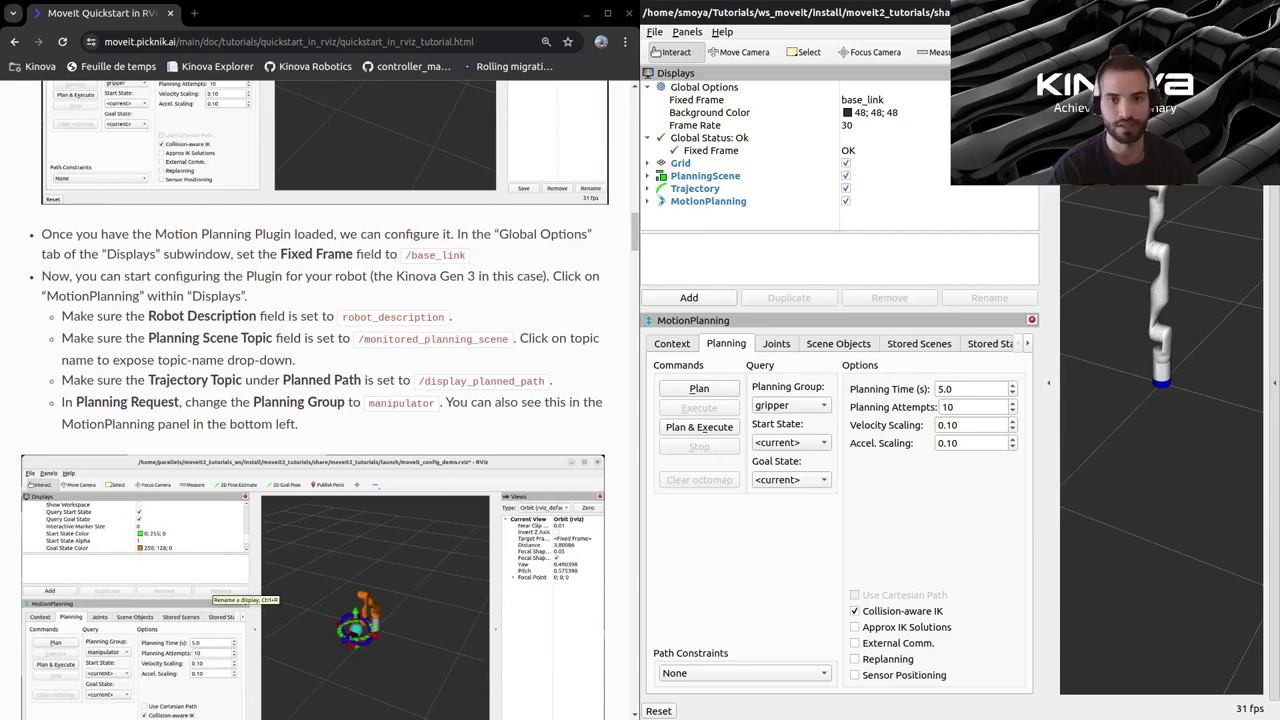
pyautogui.click(884, 100)
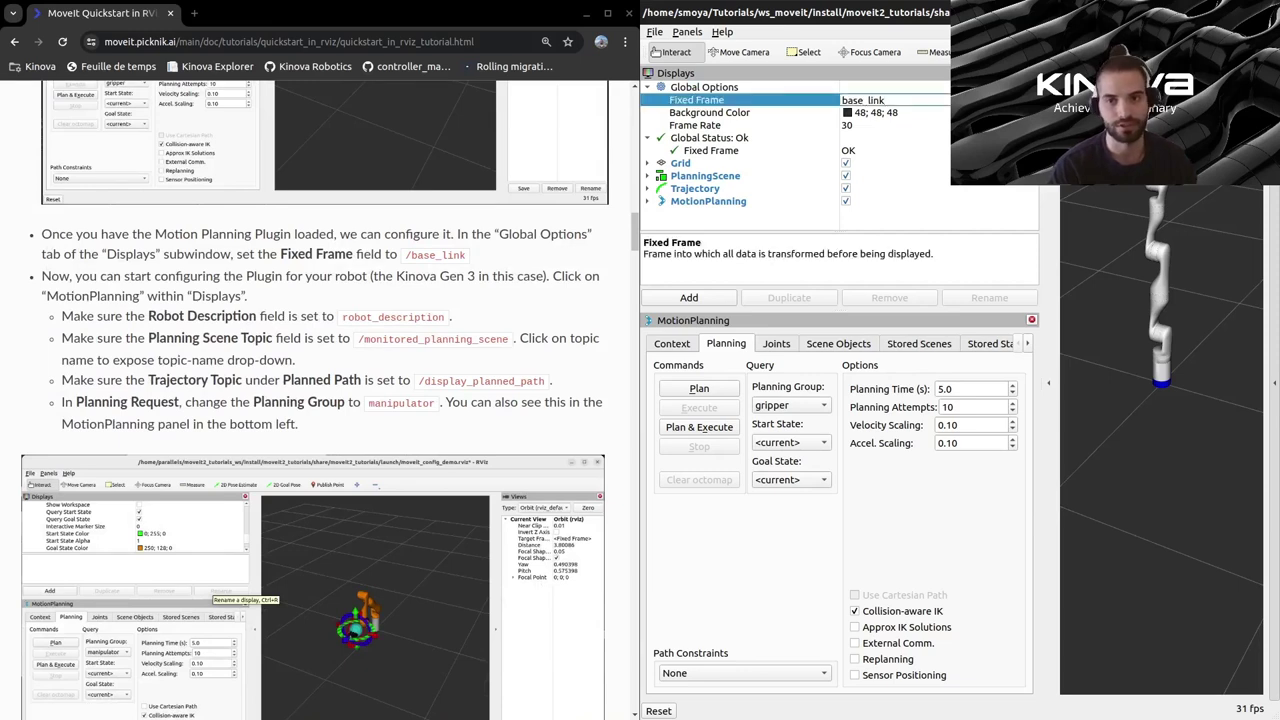
pyautogui.press('Return')
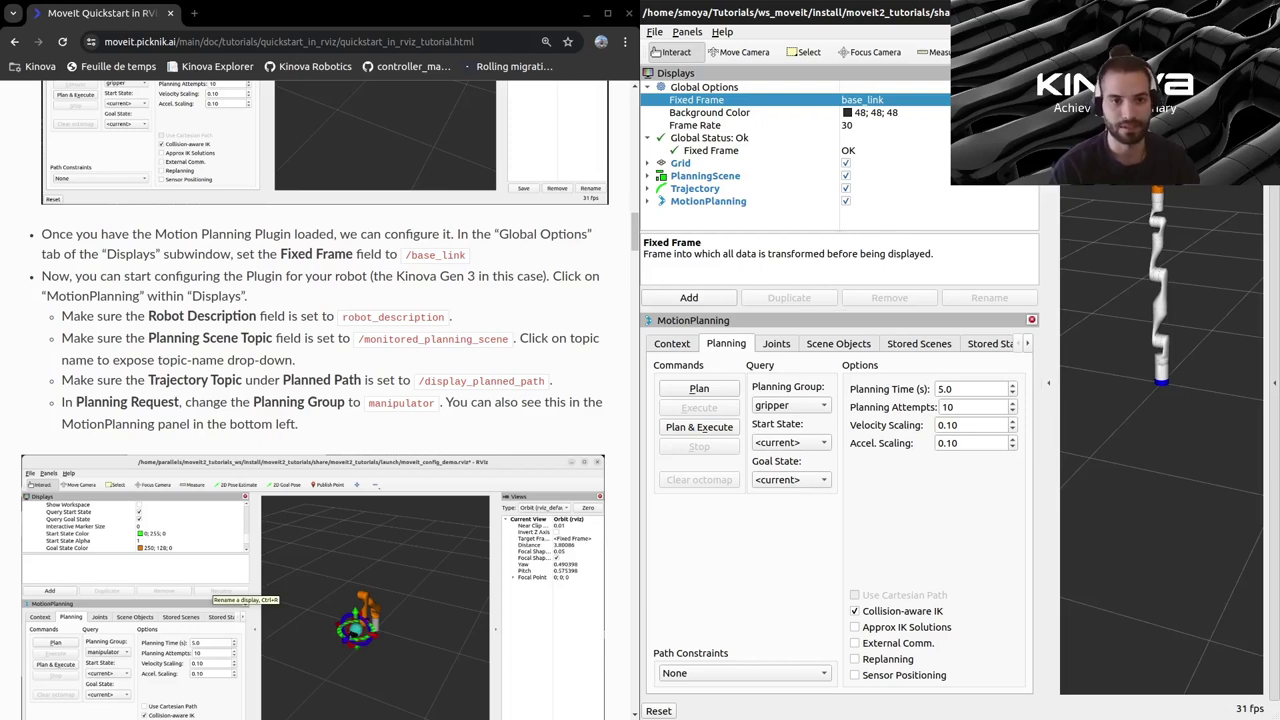
# - Expand the MotionPlanning display and check its Robot Description and Planning Scene Topic against the tutorial
pyautogui.click(647, 201)
pyautogui.scroll(-2, 840, 157)
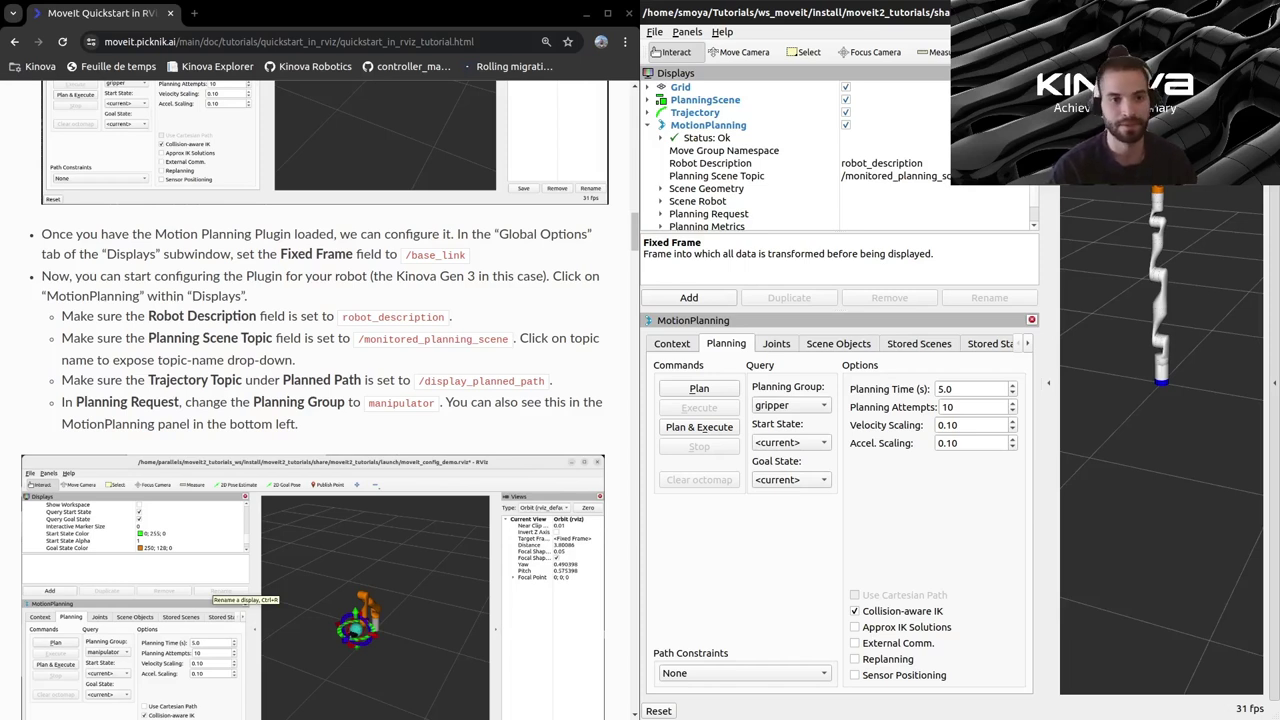
pyautogui.scroll(-1, 320, 400)
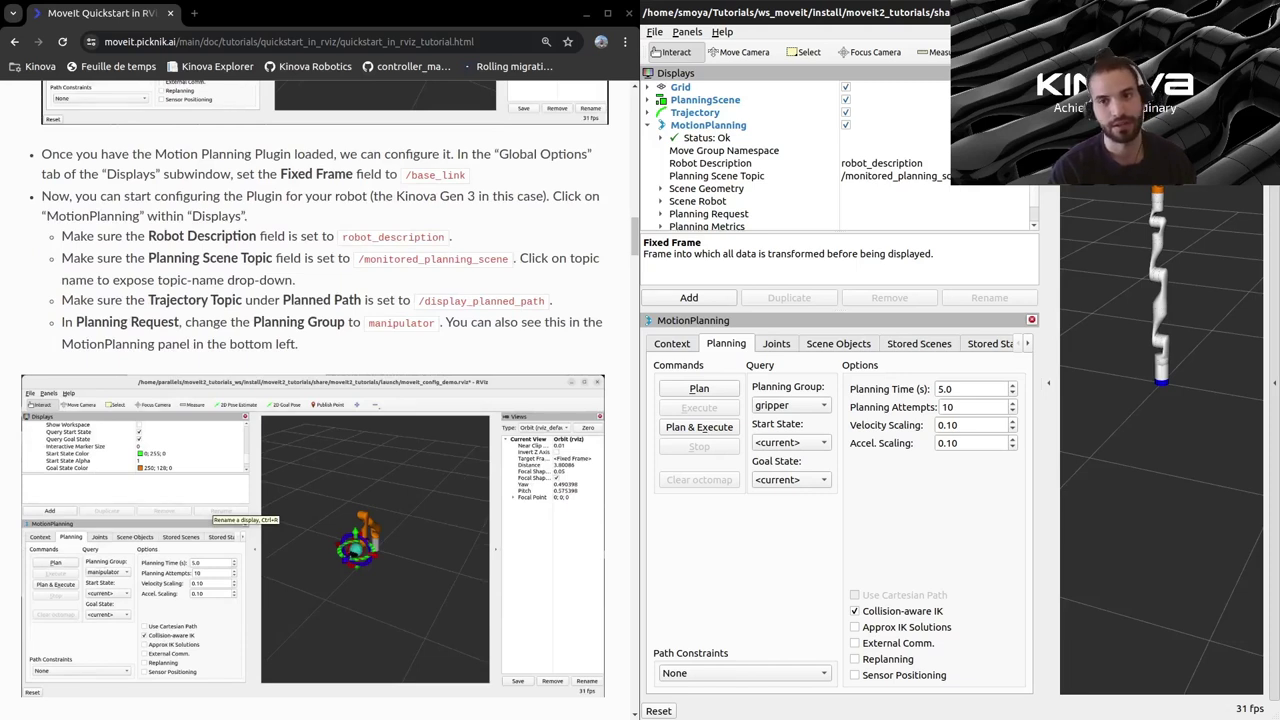
pyautogui.scroll(-1, 840, 150)
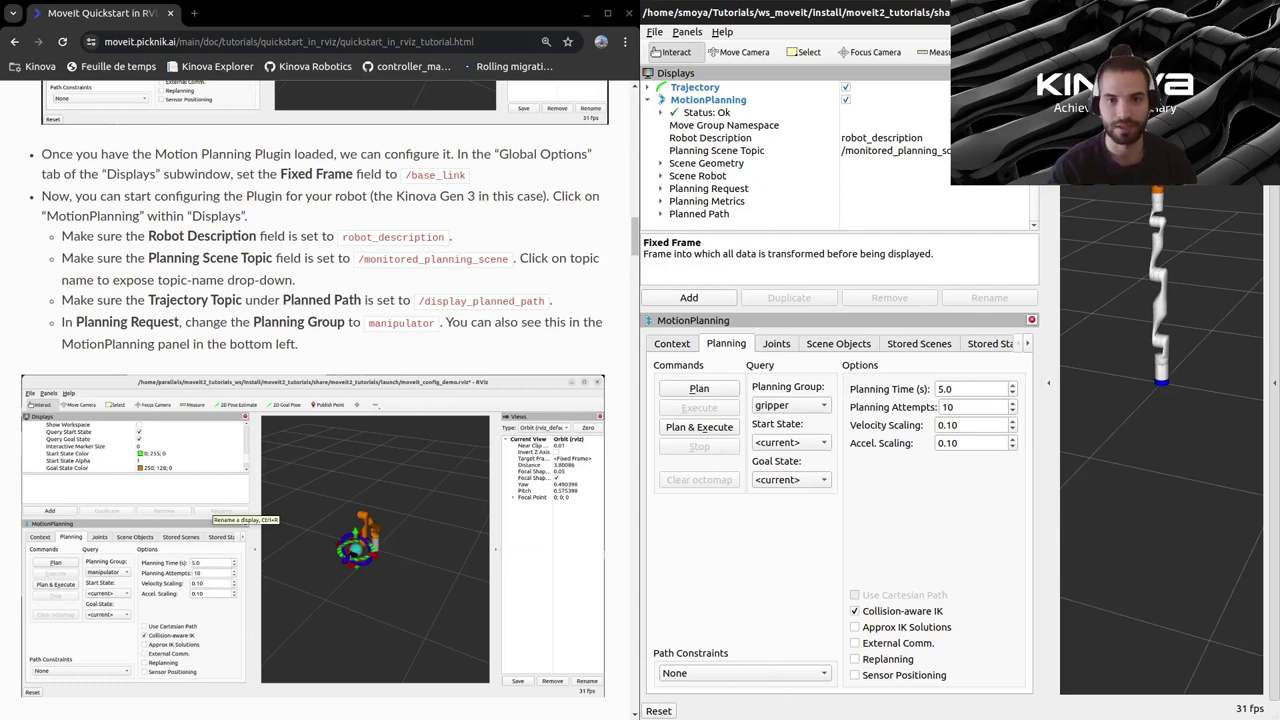
# - Check the Trajectory Topic under MotionPlanning's Planned Path against the tutorial's /display_planned_path, then collapse the group
pyautogui.click(660, 188)
pyautogui.scroll(-3, 804, 156)
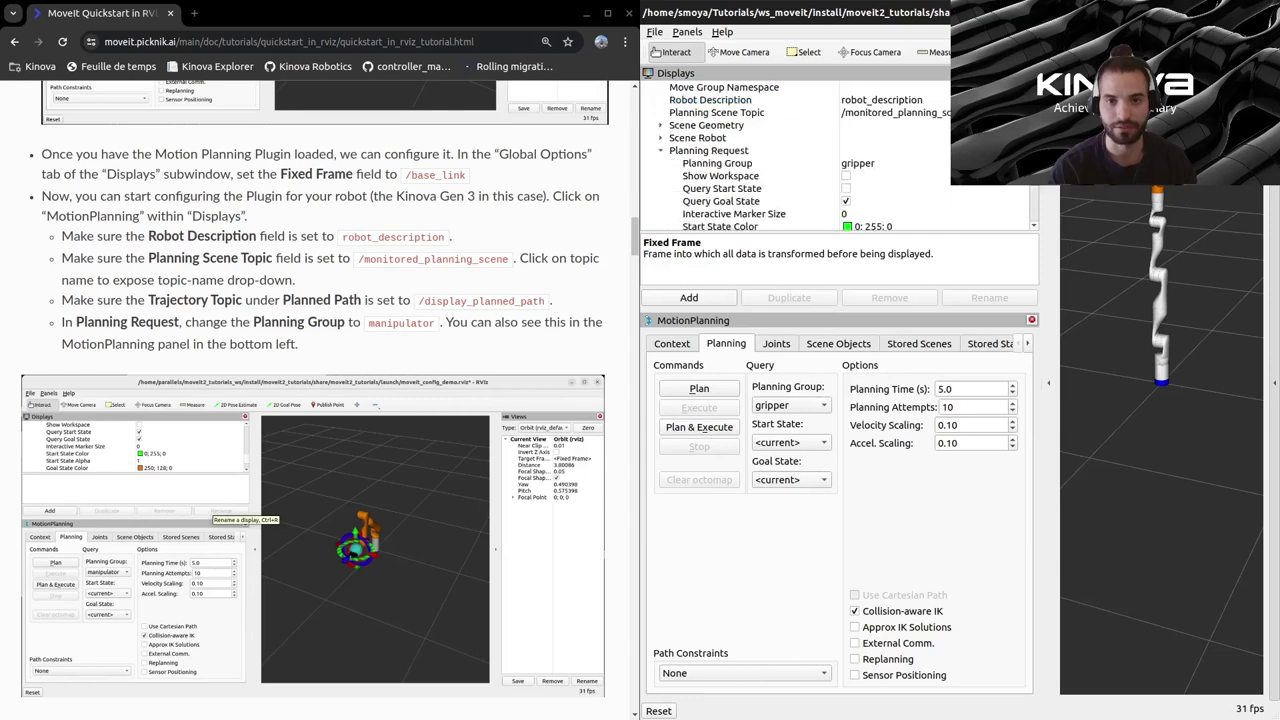
pyautogui.scroll(3, 800, 150)
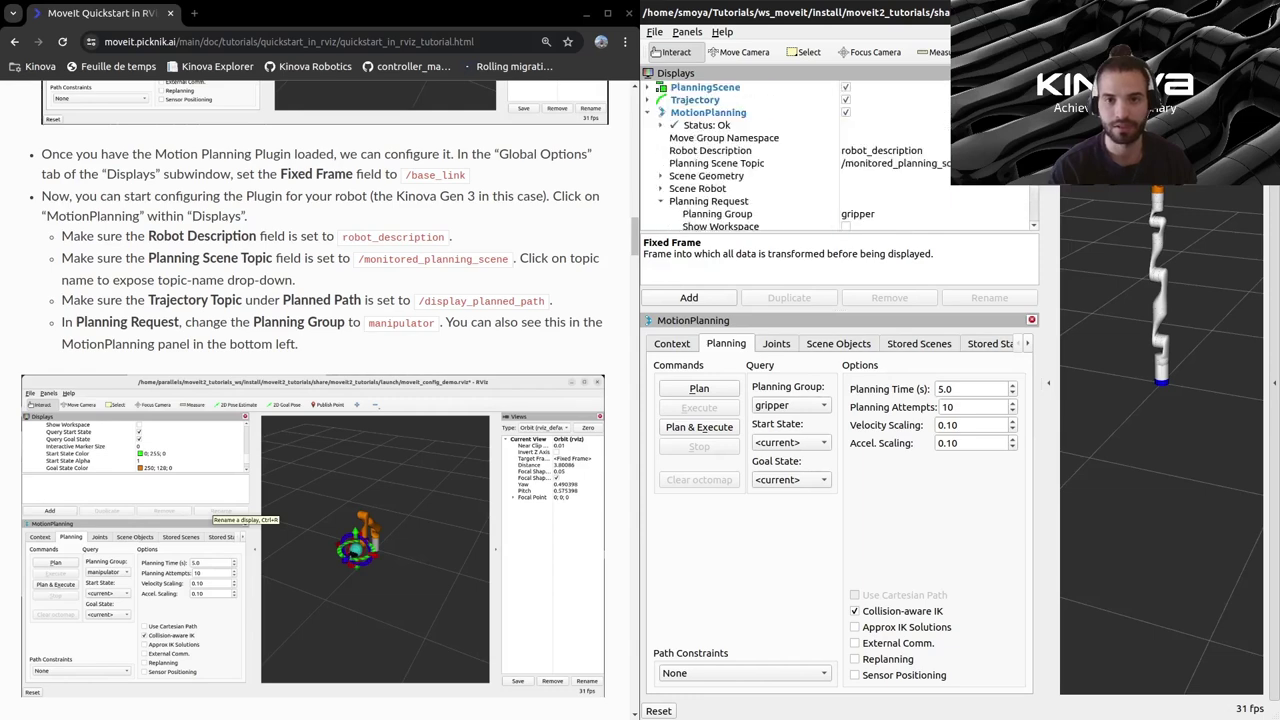
pyautogui.click(660, 201)
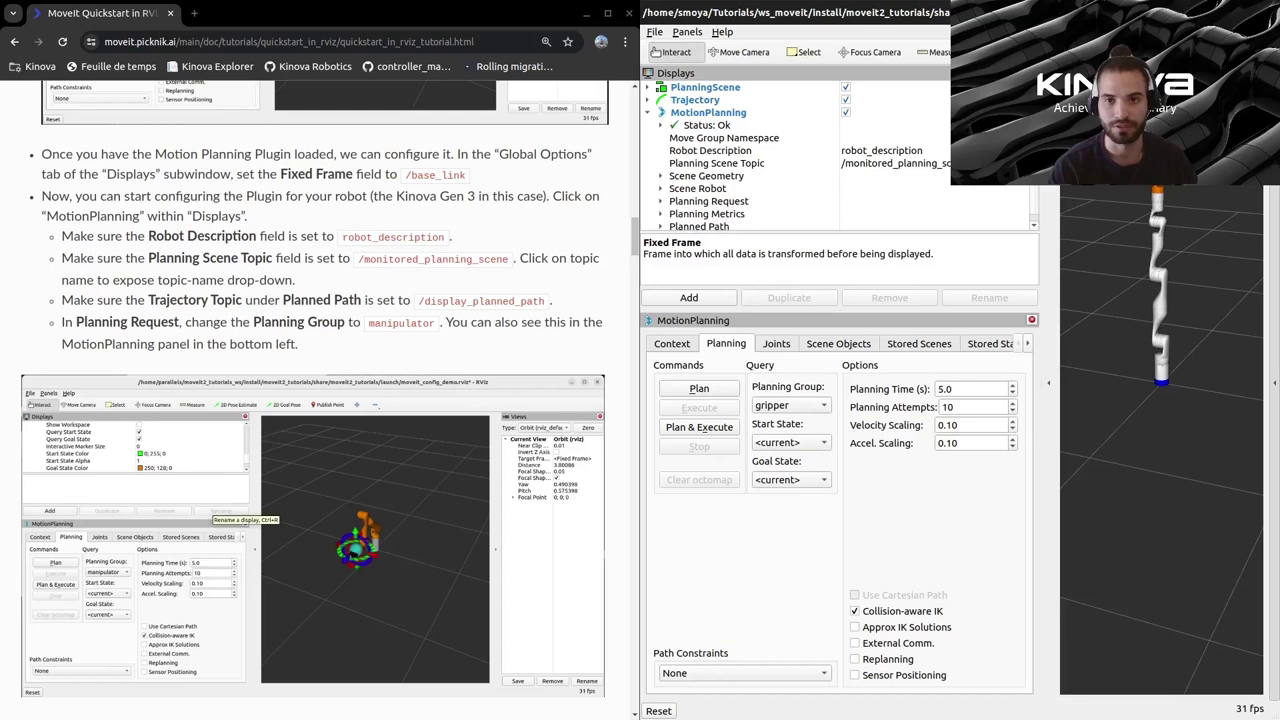
pyautogui.scroll(-1, 800, 150)
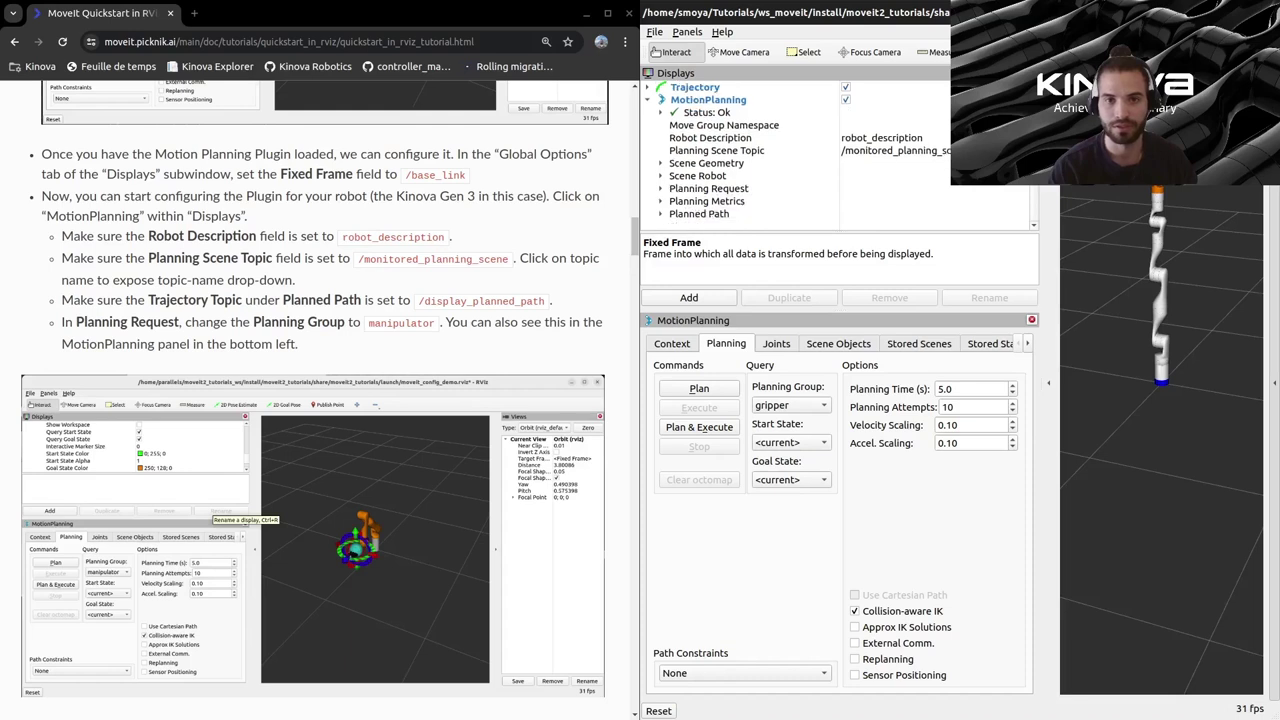
pyautogui.click(660, 213)
pyautogui.scroll(-2, 800, 150)
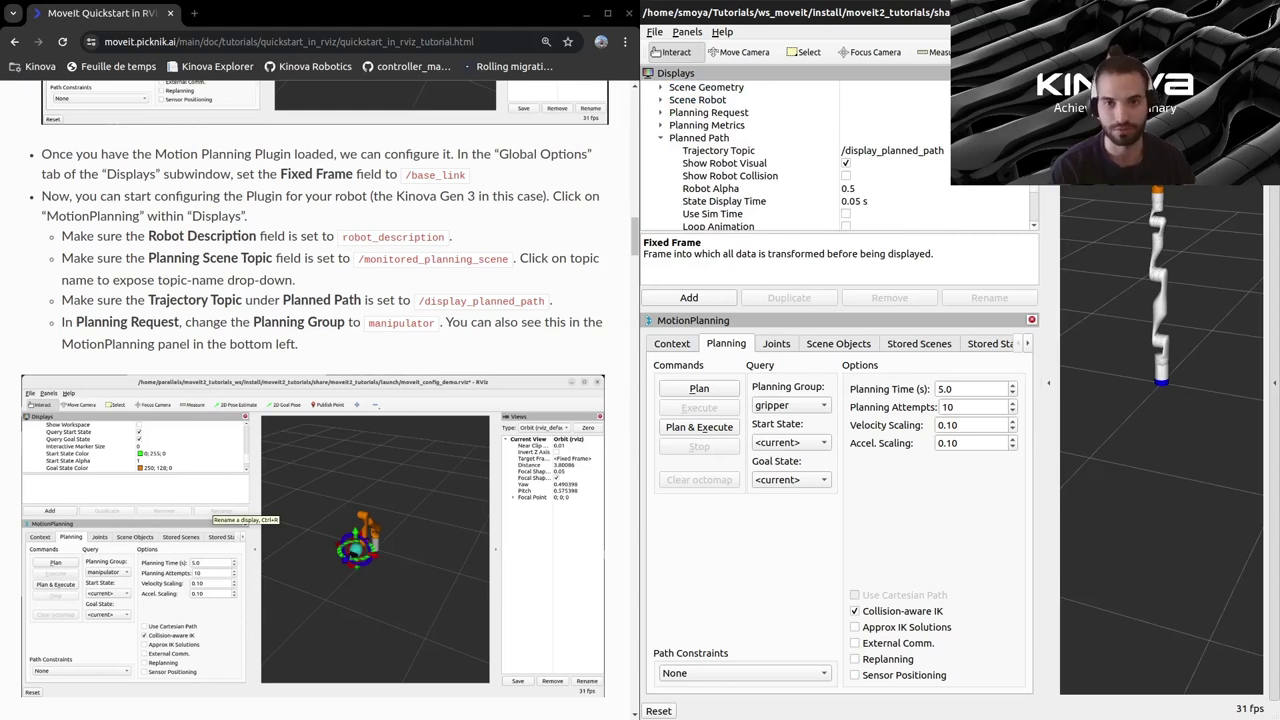
pyautogui.click(891, 150)
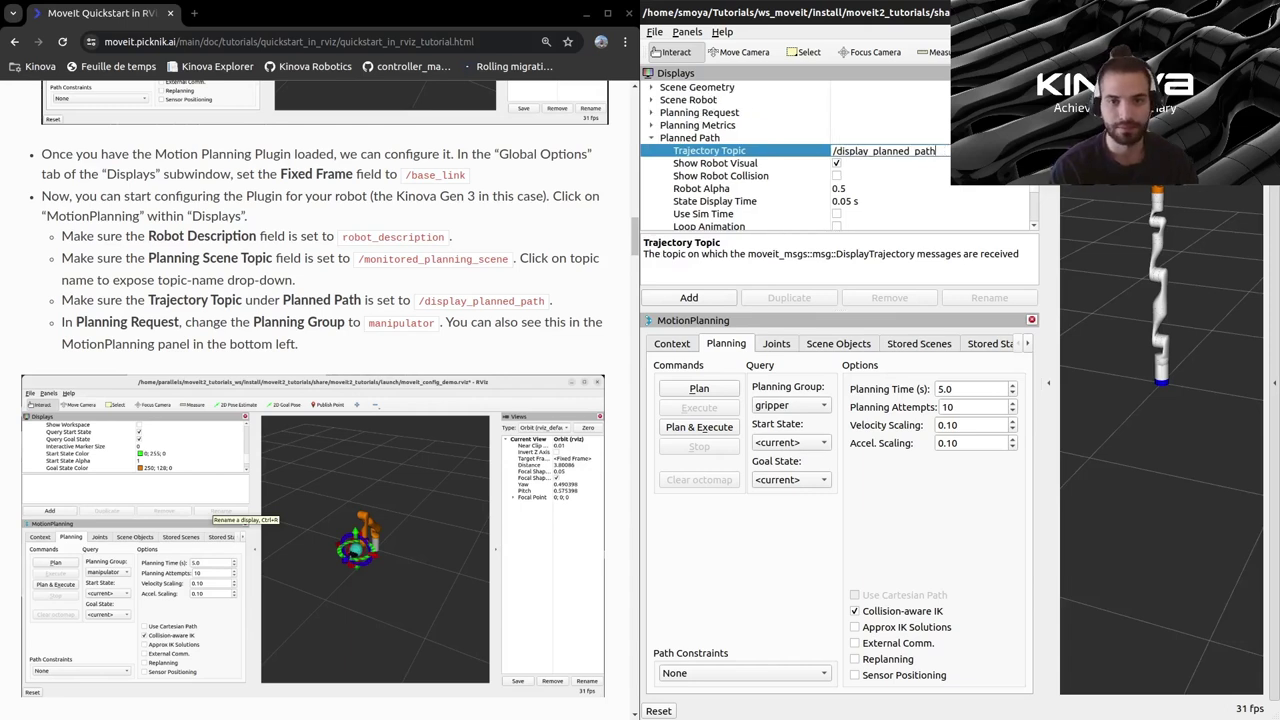
pyautogui.click(651, 137)
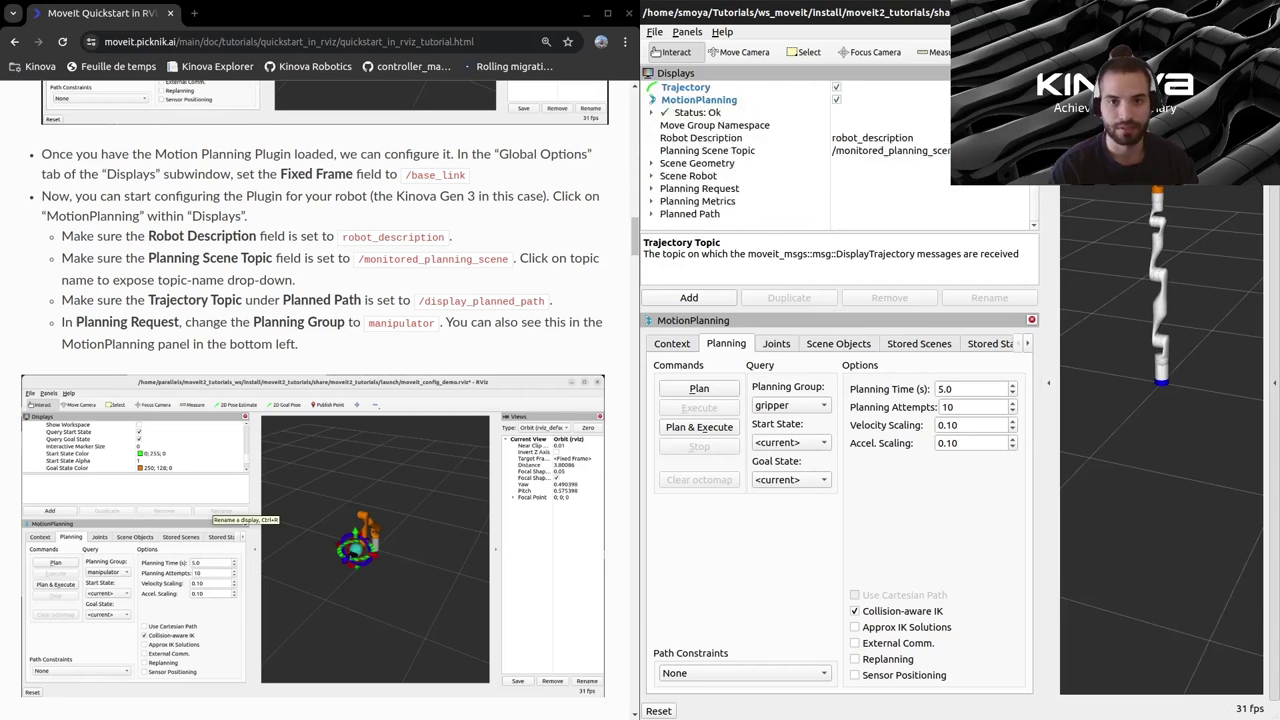
# - Expand Planning Request in the MotionPlanning display and set the Planning Group to manipulator
pyautogui.click(651, 188)
pyautogui.scroll(-1, 796, 156)
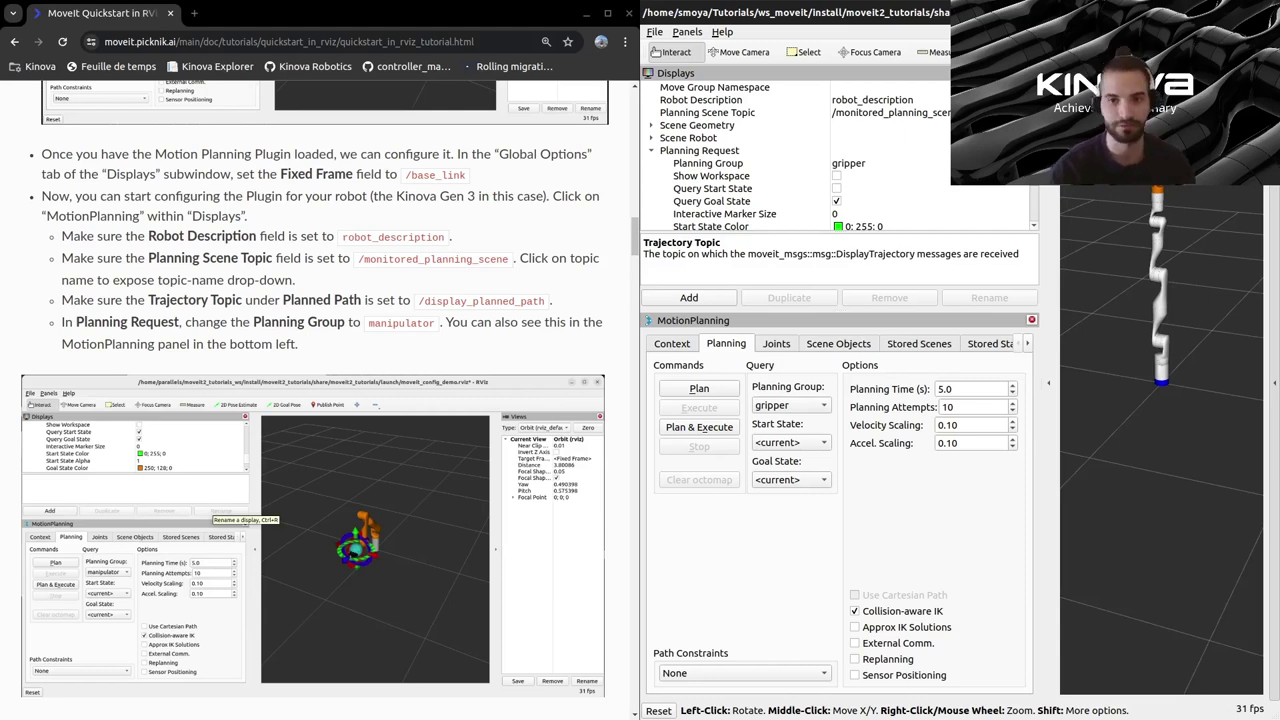
pyautogui.moveTo(1185, 450); pyautogui.dragTo(1130, 450)
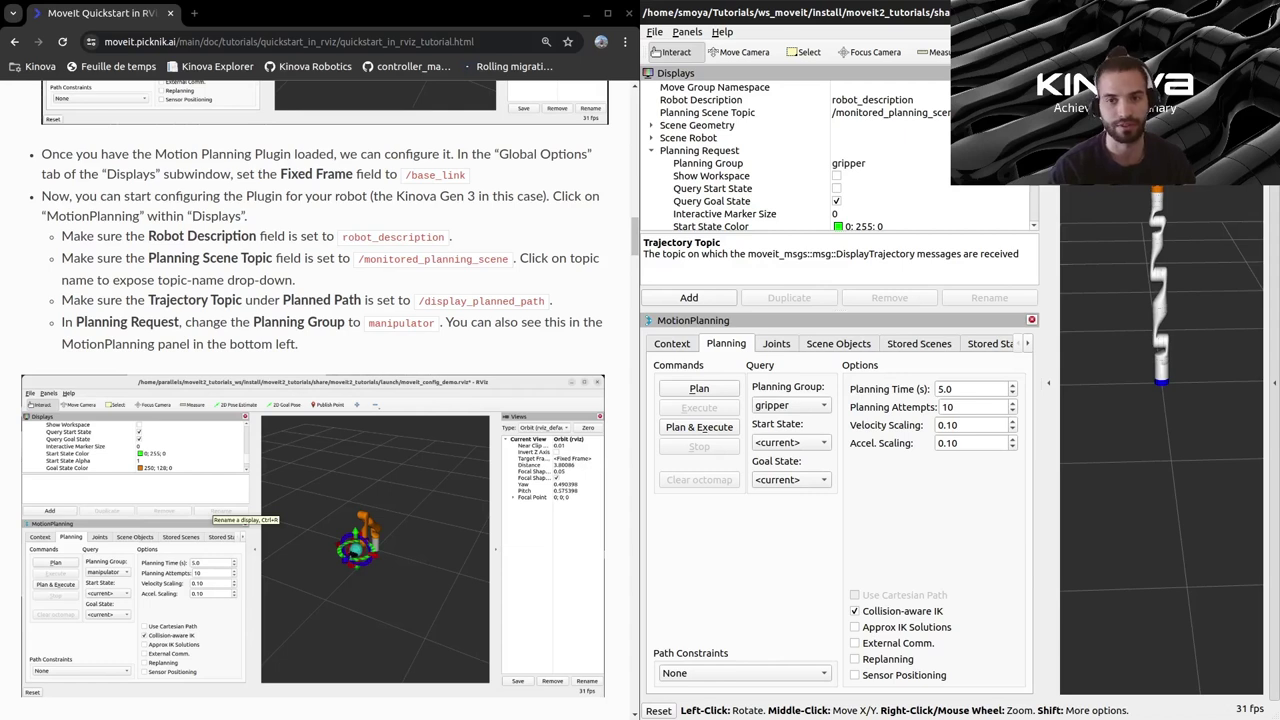
pyautogui.moveTo(1200, 480); pyautogui.dragTo(1098, 526)
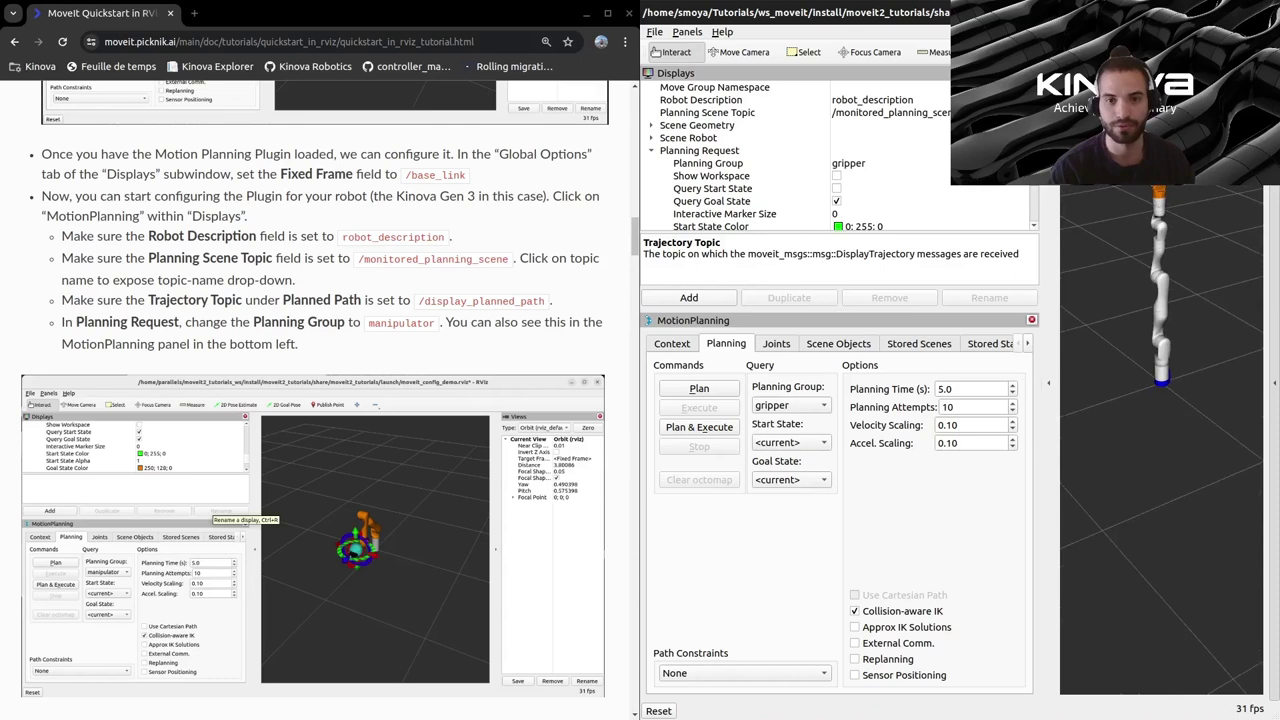
pyautogui.click(790, 405)
pyautogui.click(790, 423)
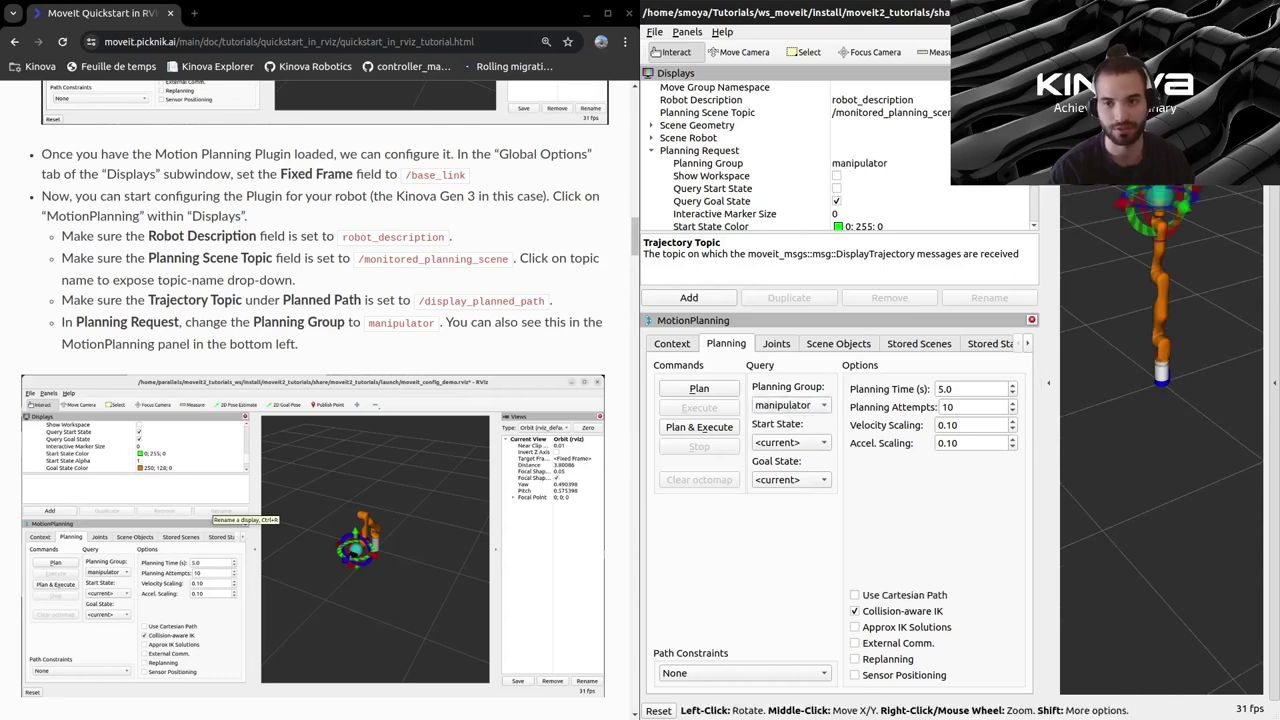
pyautogui.moveTo(1120, 300); pyautogui.dragTo(1200, 300)
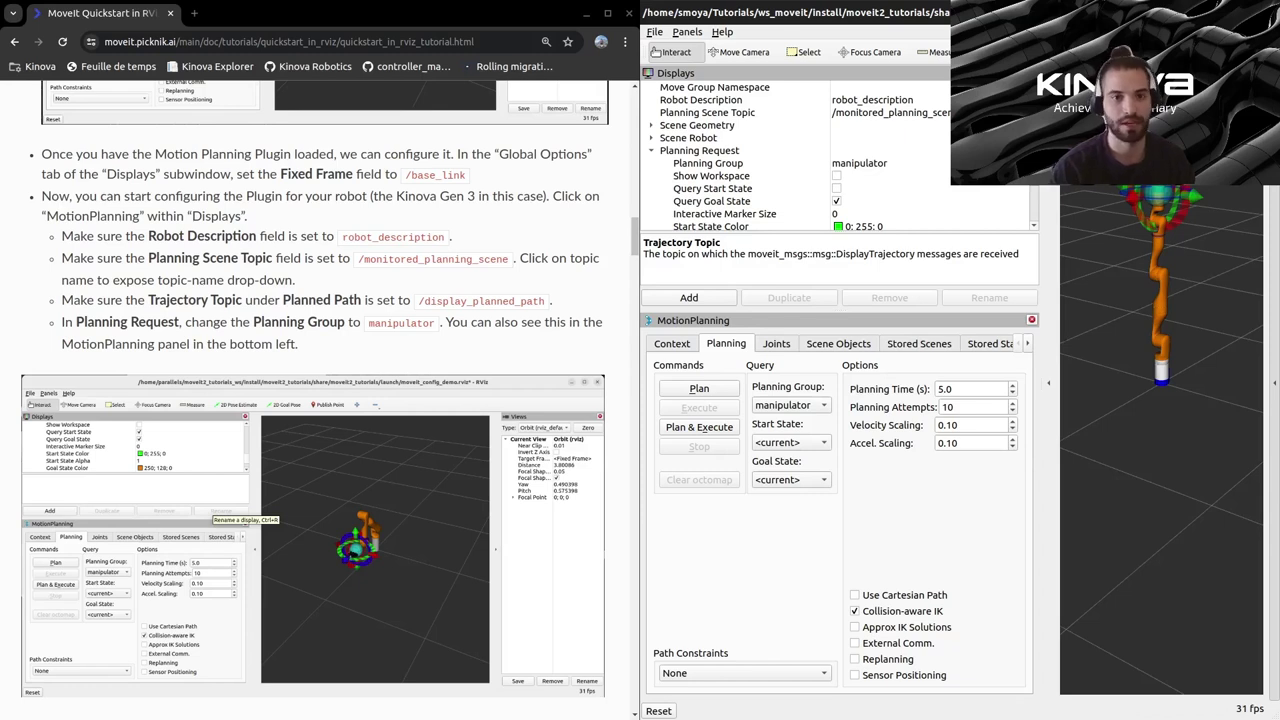
# - Read the tutorial's Step 2 on the overlapping robot visualizations and the checkboxes that toggle them
pyautogui.scroll(-1, 315, 500)
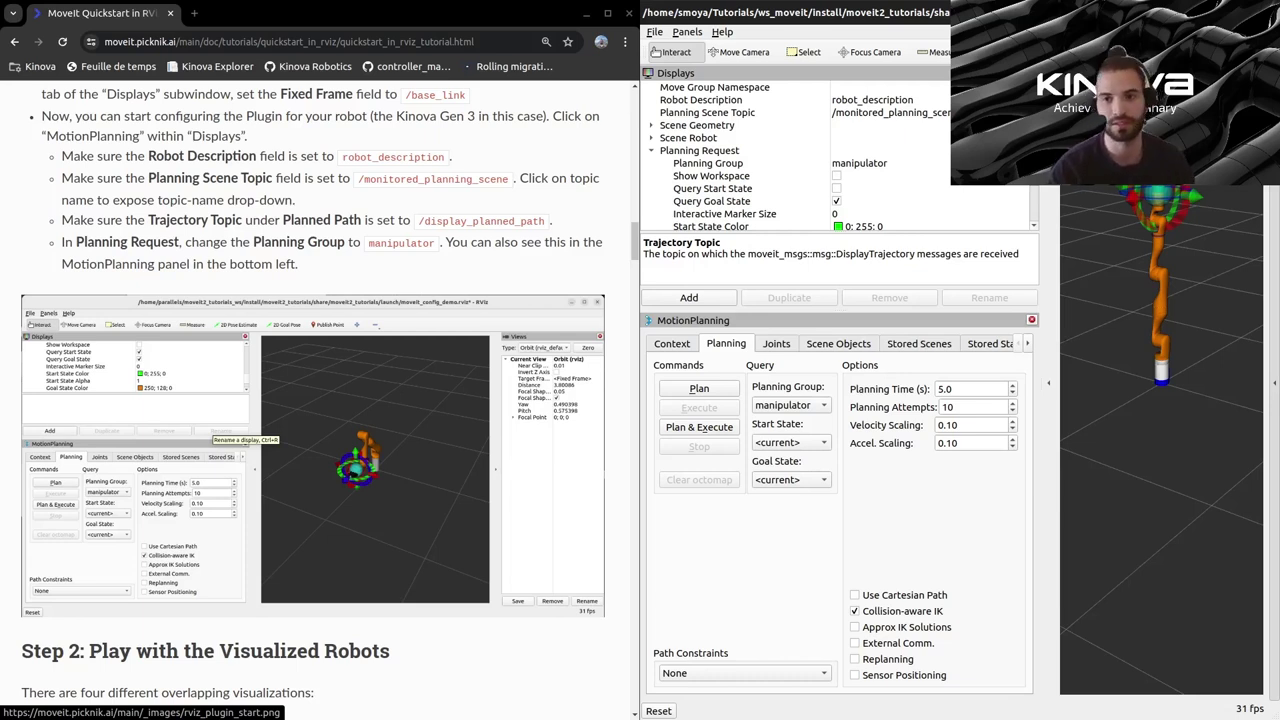
pyautogui.scroll(-2, 313, 400)
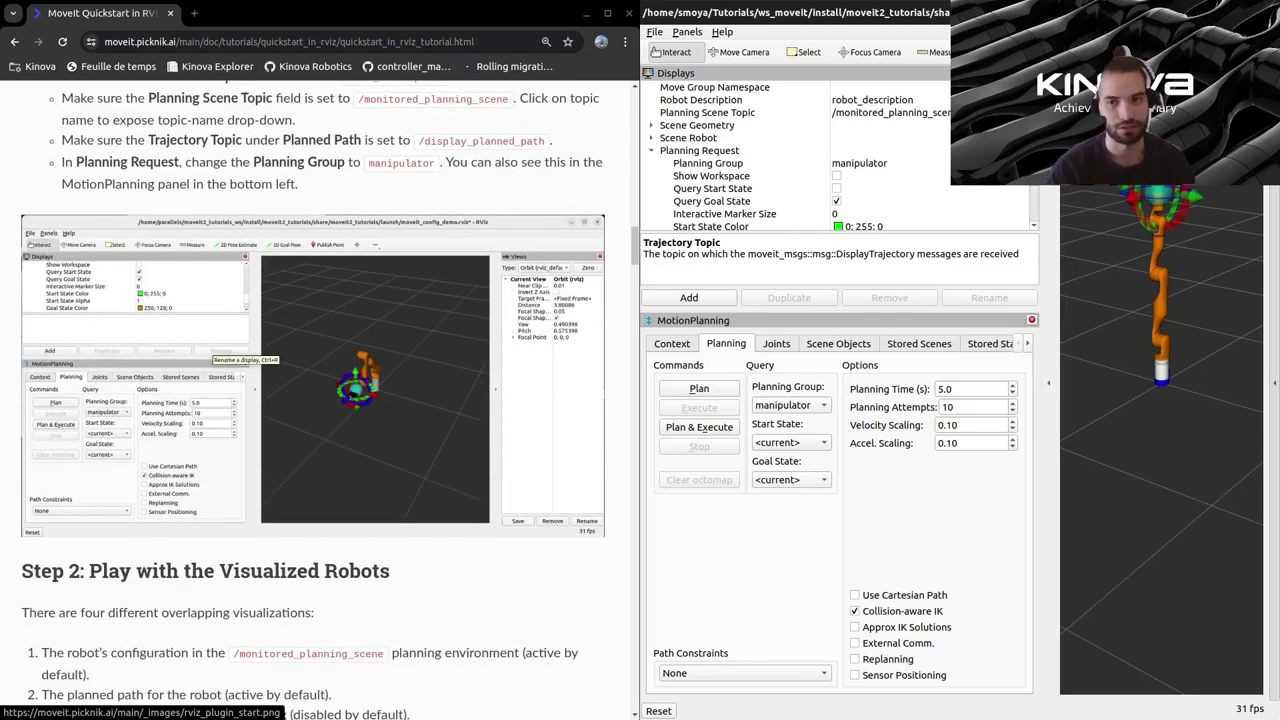
pyautogui.scroll(-6, 313, 400)
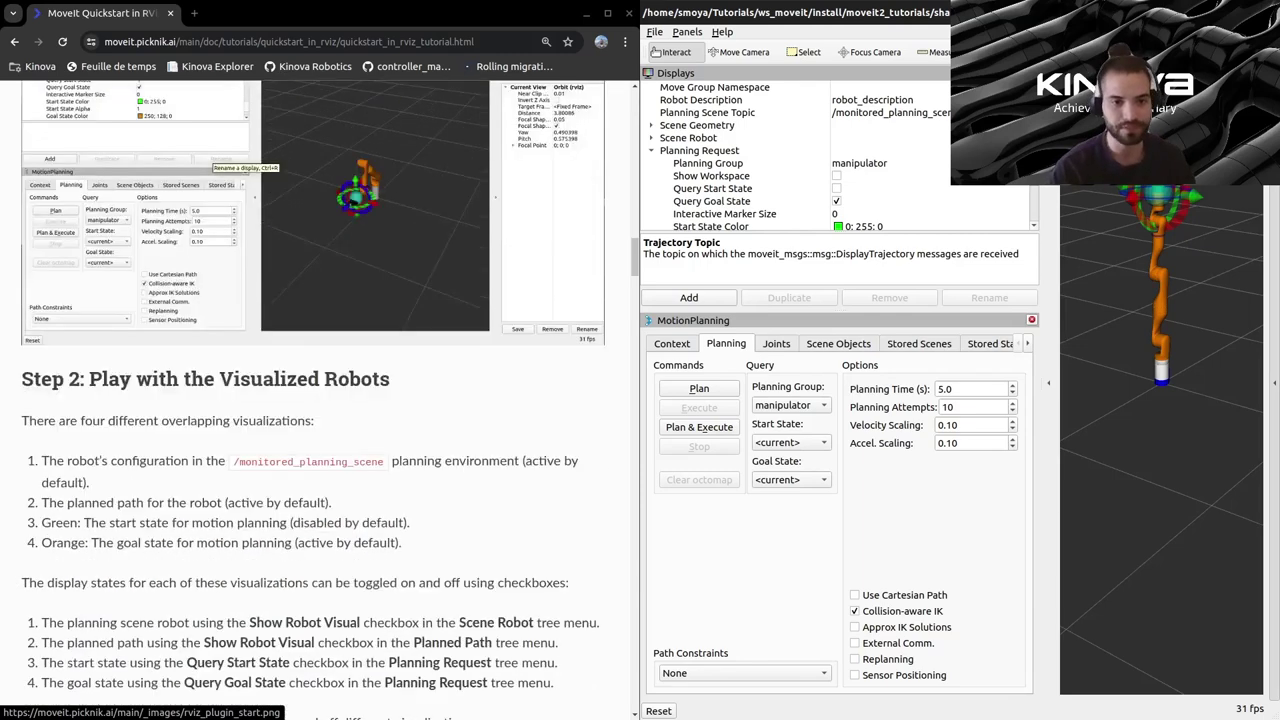
pyautogui.scroll(-6, 313, 400)
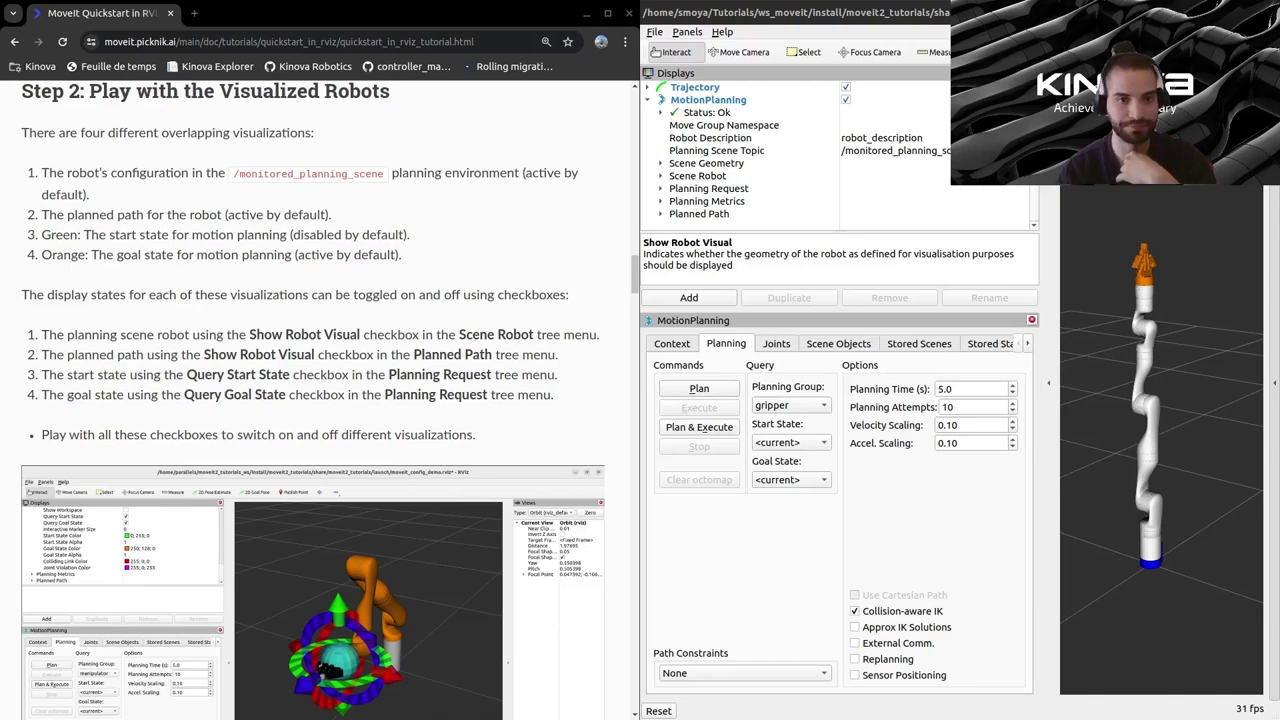
pyautogui.scroll(-3, 313, 400)
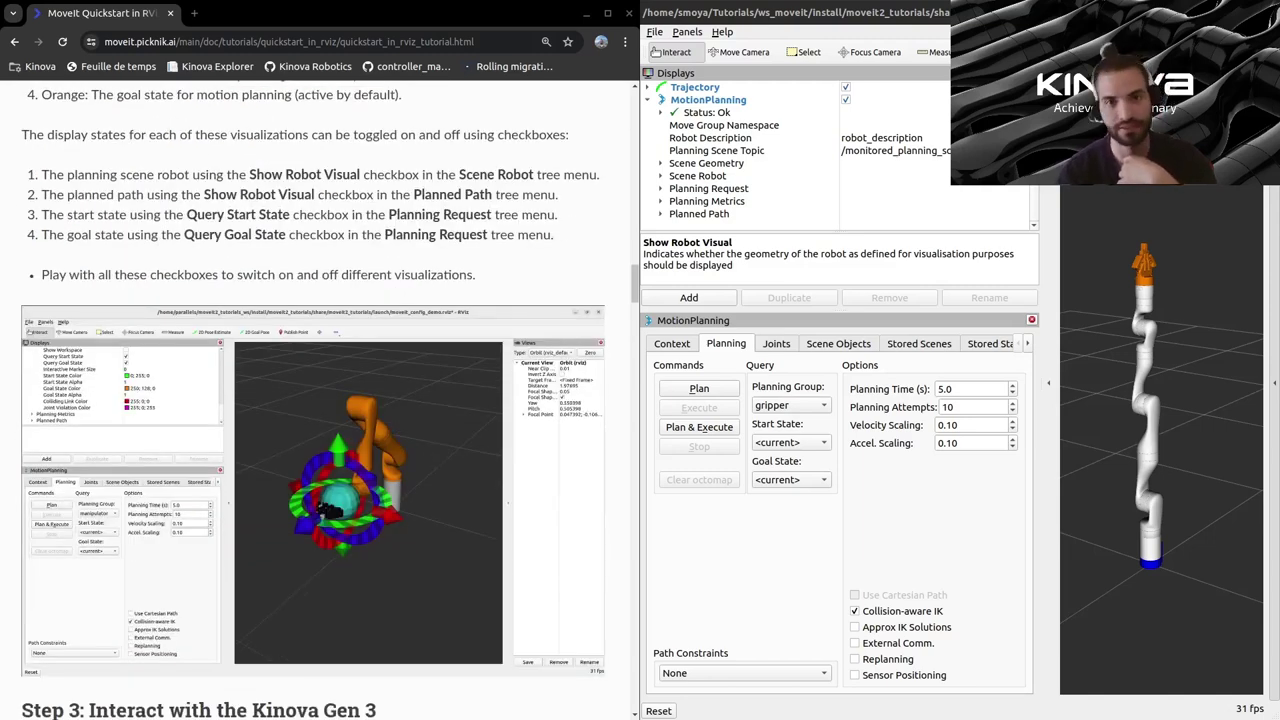
pyautogui.scroll(2, 316, 400)
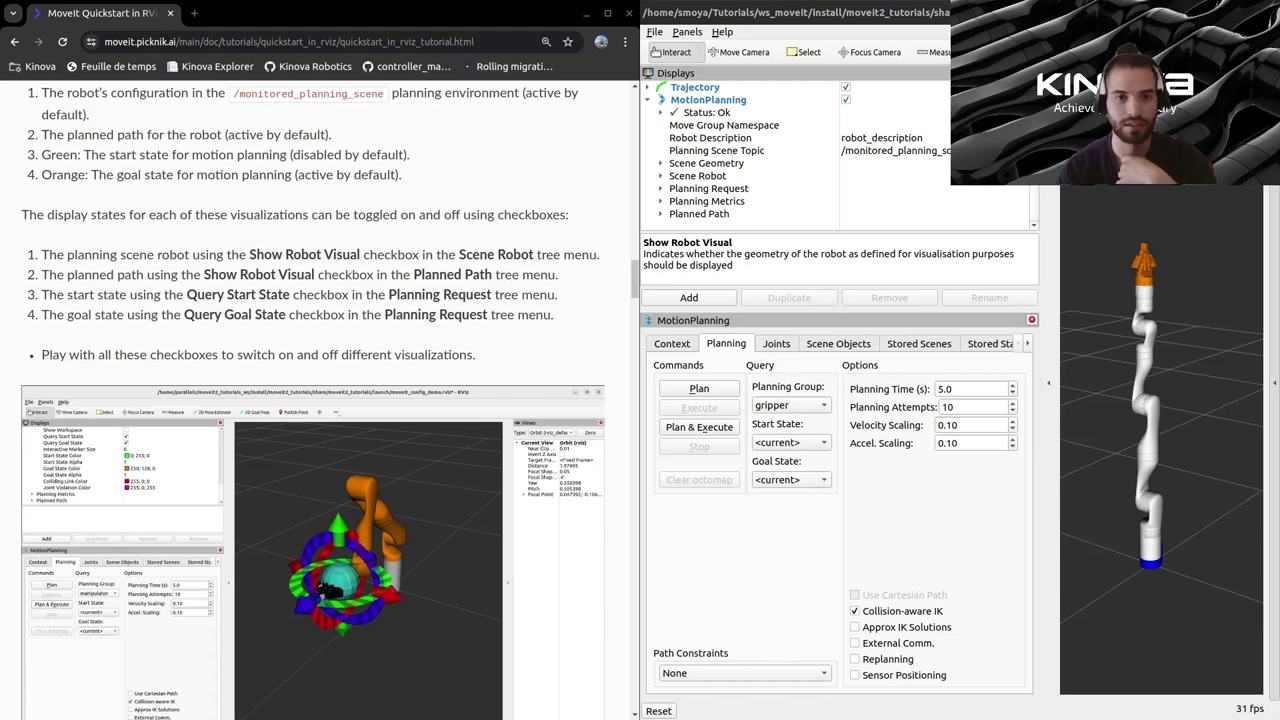
# - Inspect the Show Robot Visual options under Scene Robot and Planned Path, collapsing each group after viewing it
pyautogui.click(660, 175)
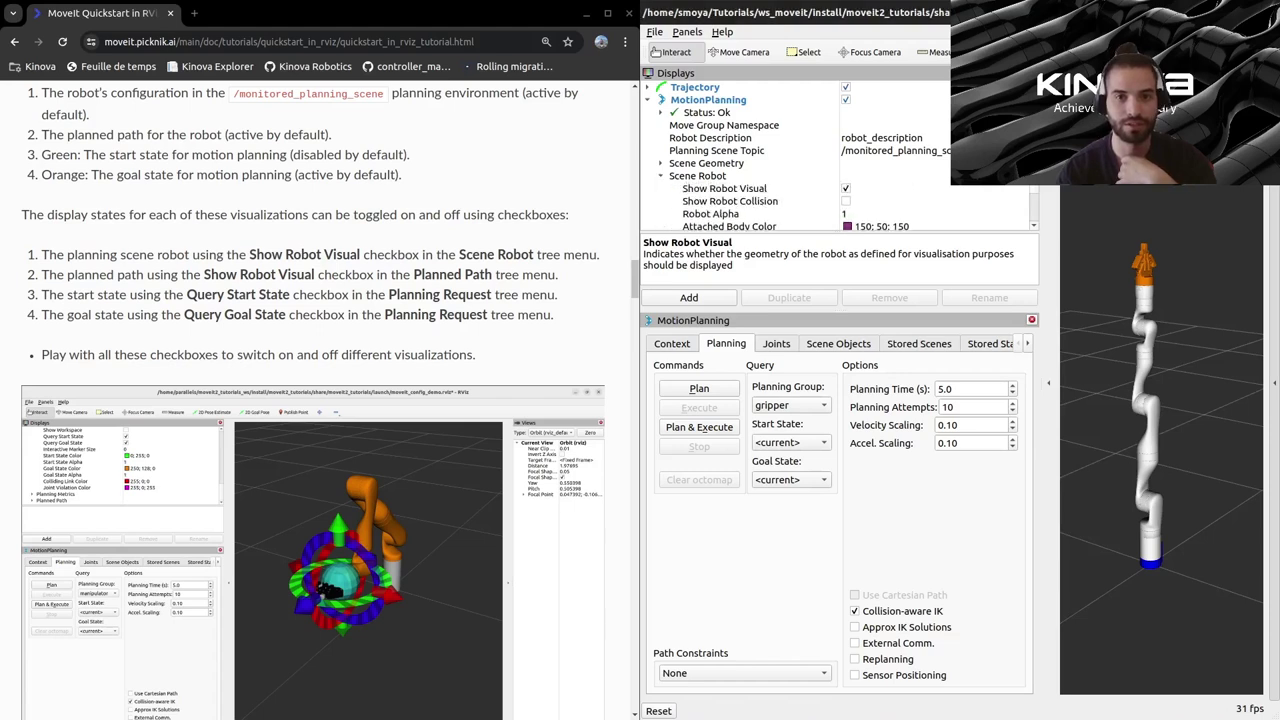
pyautogui.click(724, 188)
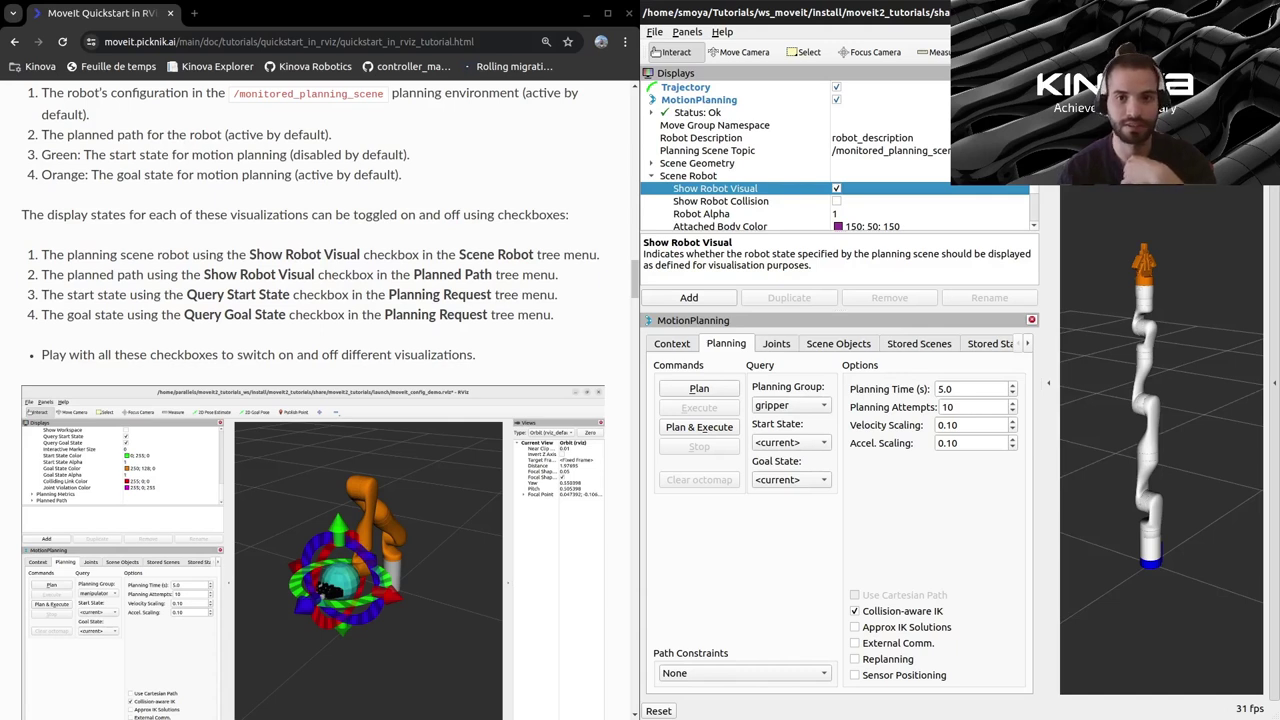
pyautogui.click(688, 176)
pyautogui.click(660, 176)
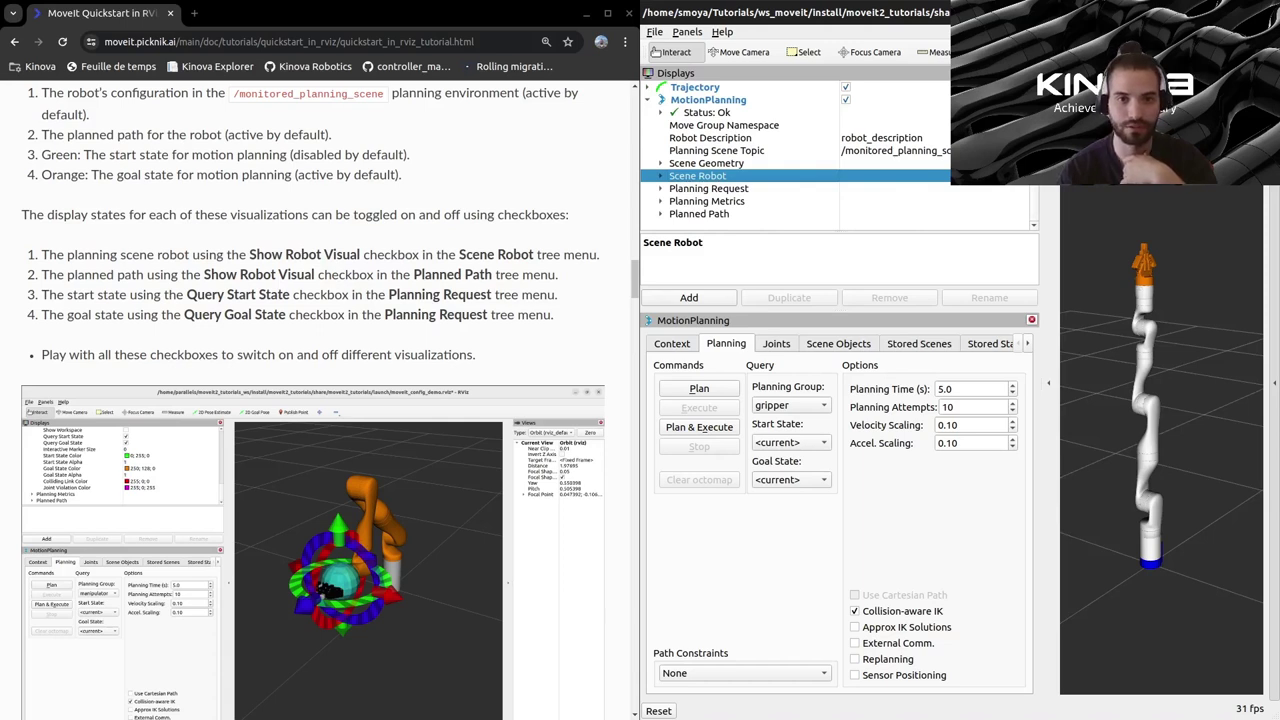
pyautogui.click(660, 214)
pyautogui.scroll(-1, 795, 156)
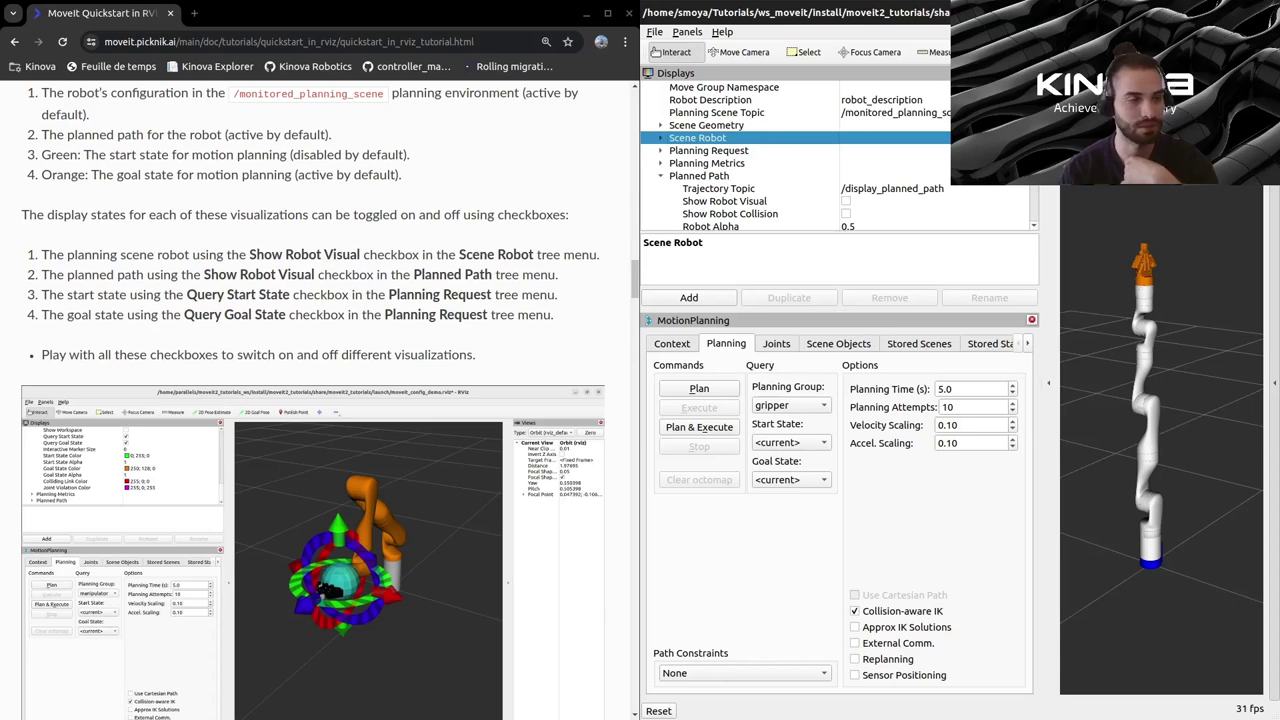
pyautogui.click(660, 176)
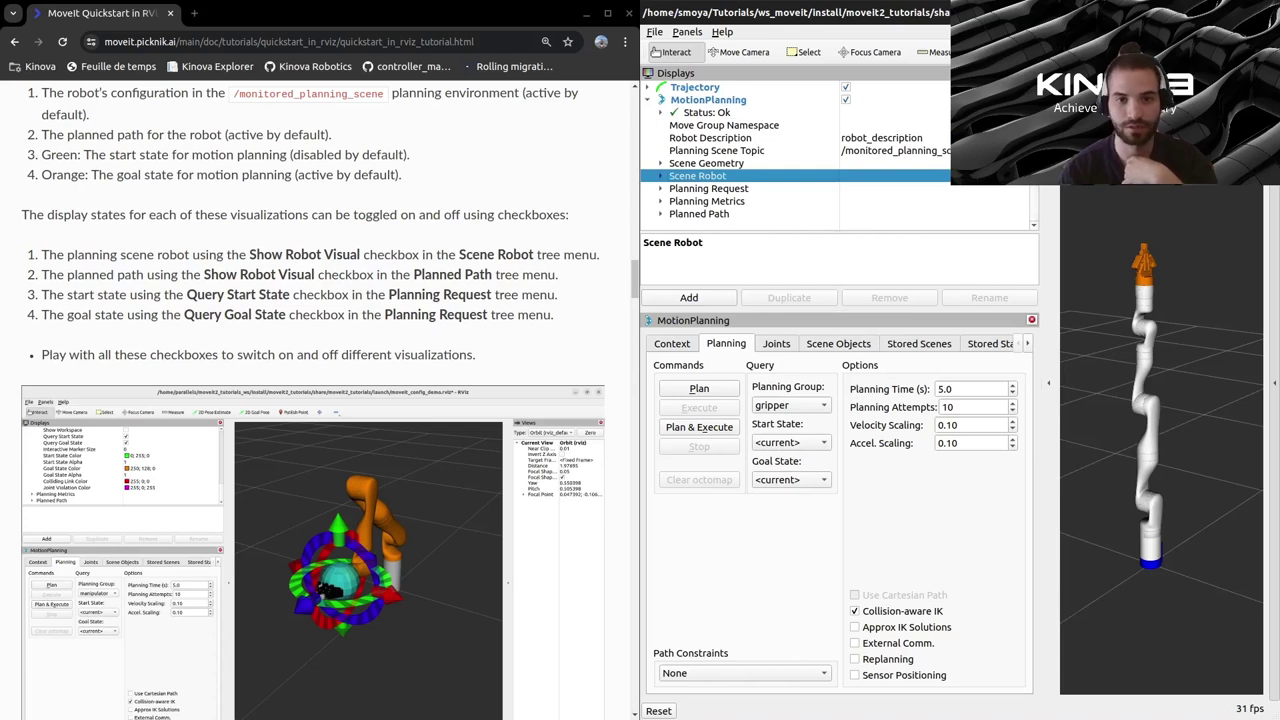
# - Reopen the Planning Request settings and select manipulator again as the Planning Group
pyautogui.click(660, 188)
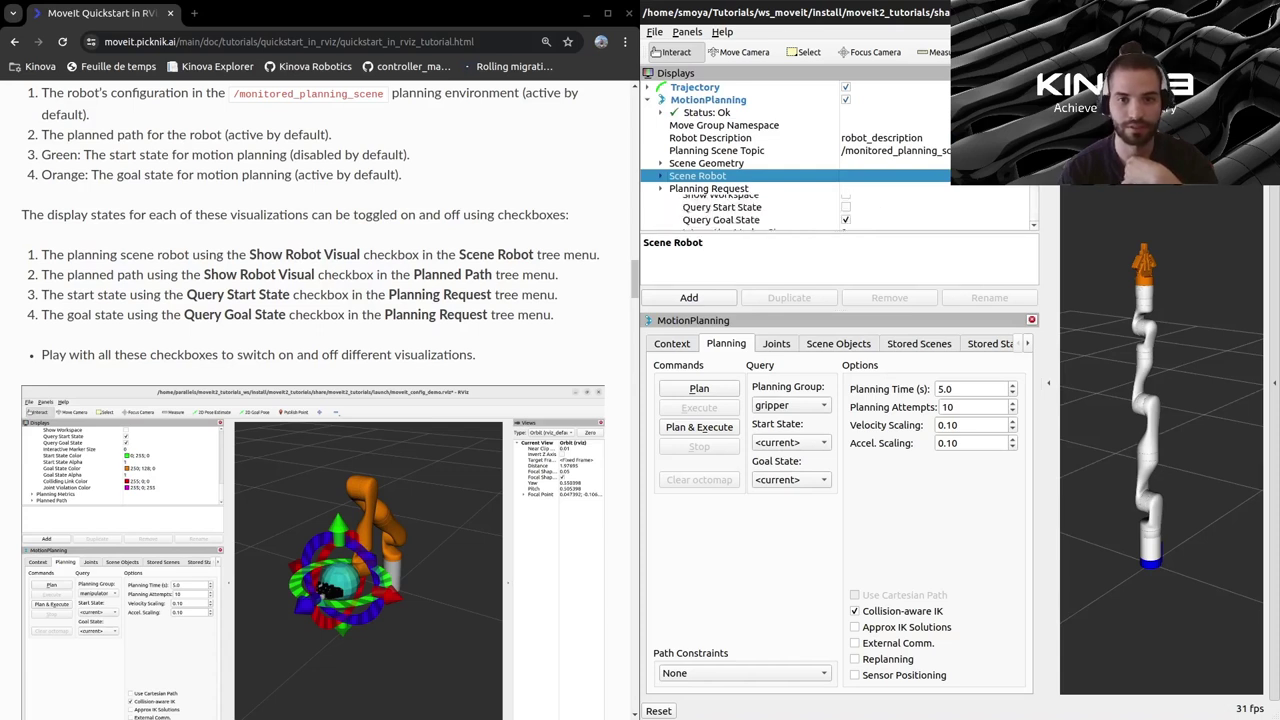
pyautogui.scroll(-1, 795, 156)
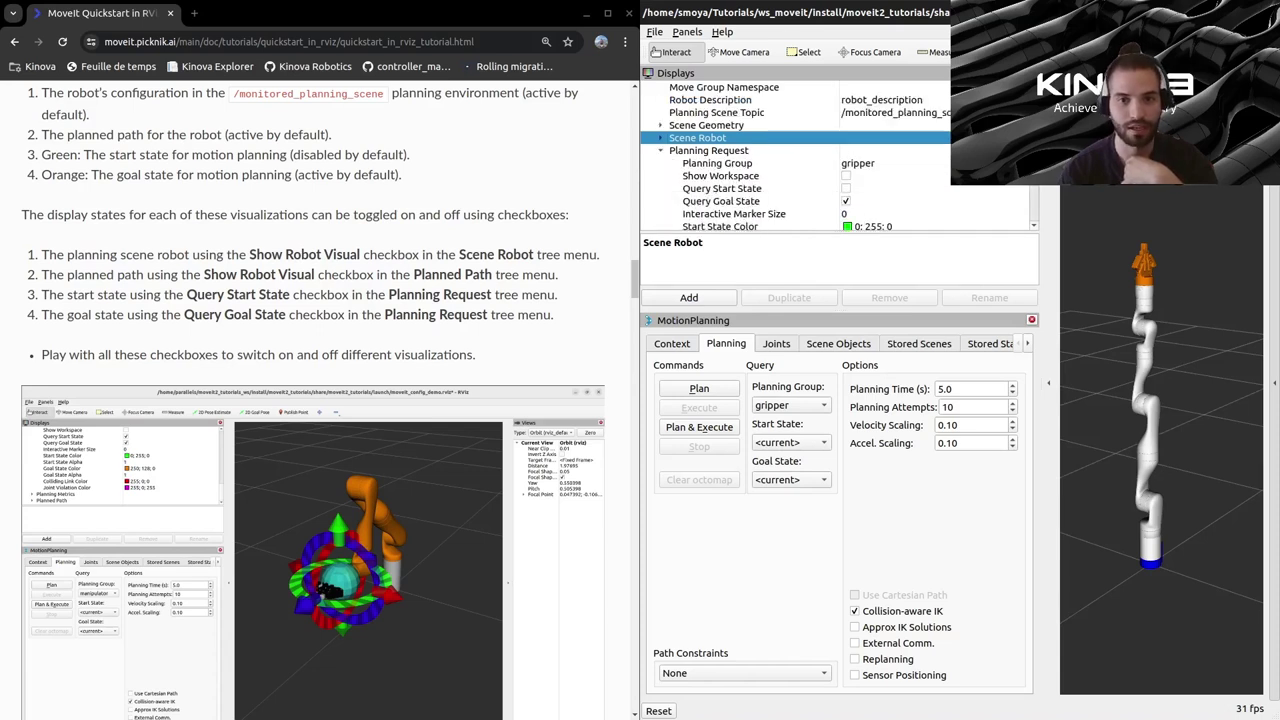
pyautogui.click(790, 405)
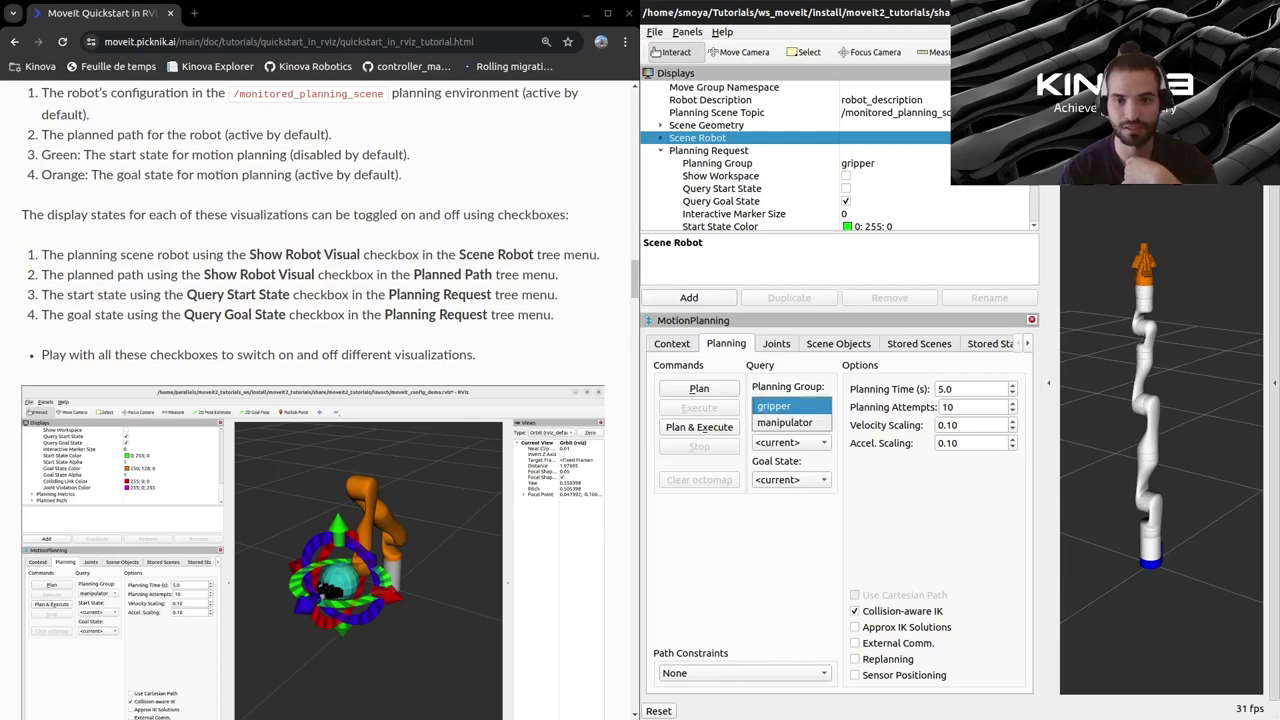
pyautogui.click(790, 423)
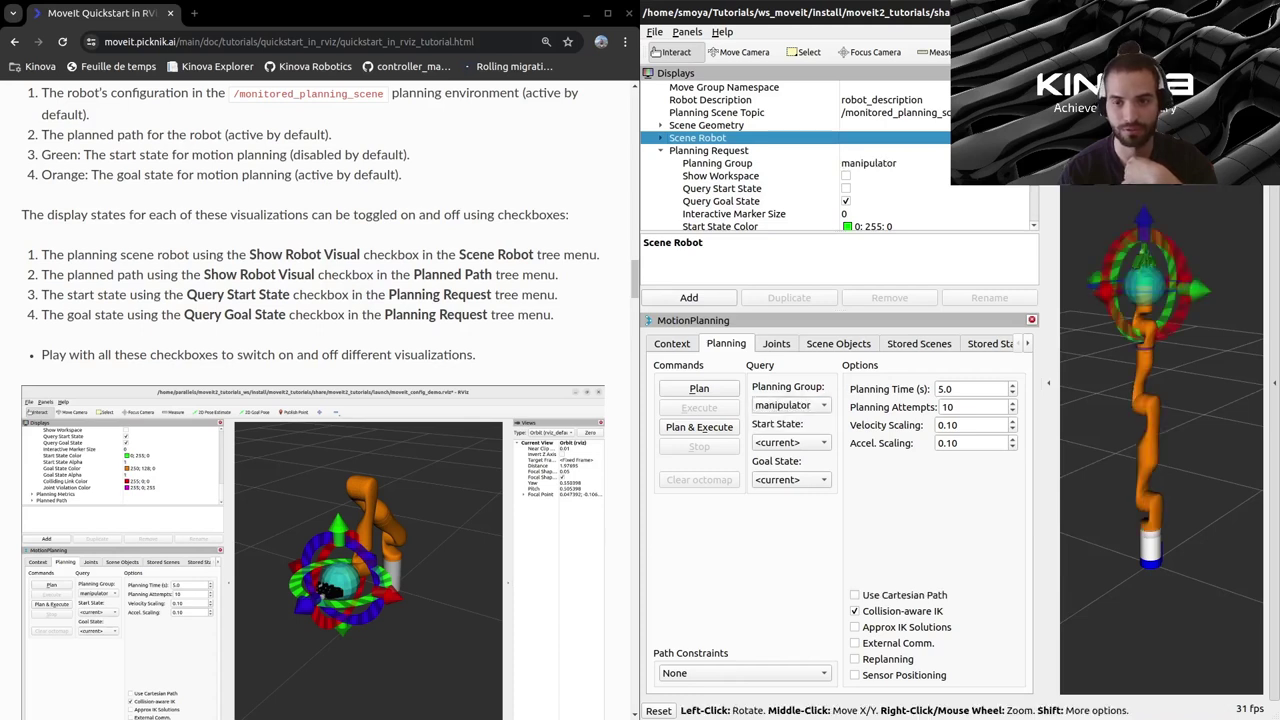
pyautogui.moveTo(1160, 440); pyautogui.dragTo(1165, 466, button='middle')
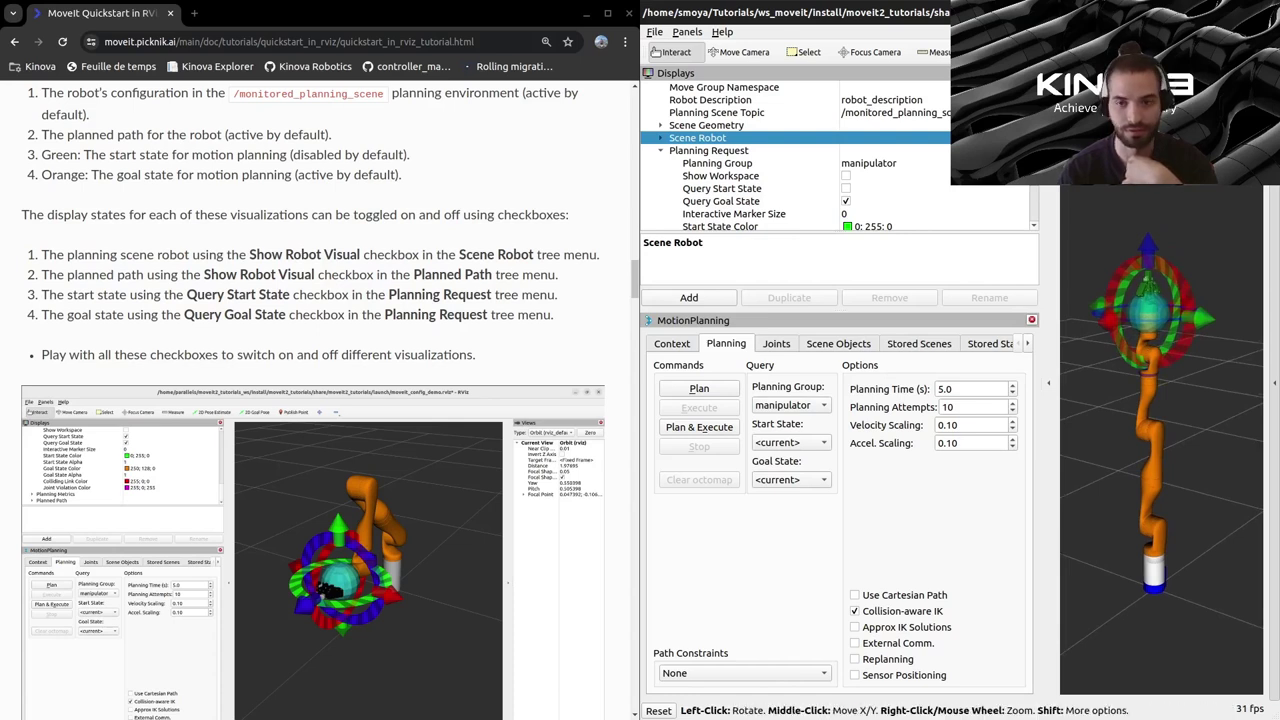
# - Enable Query Start State and move the orange goal marker and green start marker to opposite sides of the robot
pyautogui.moveTo(1148, 311); pyautogui.dragTo(1215, 355)
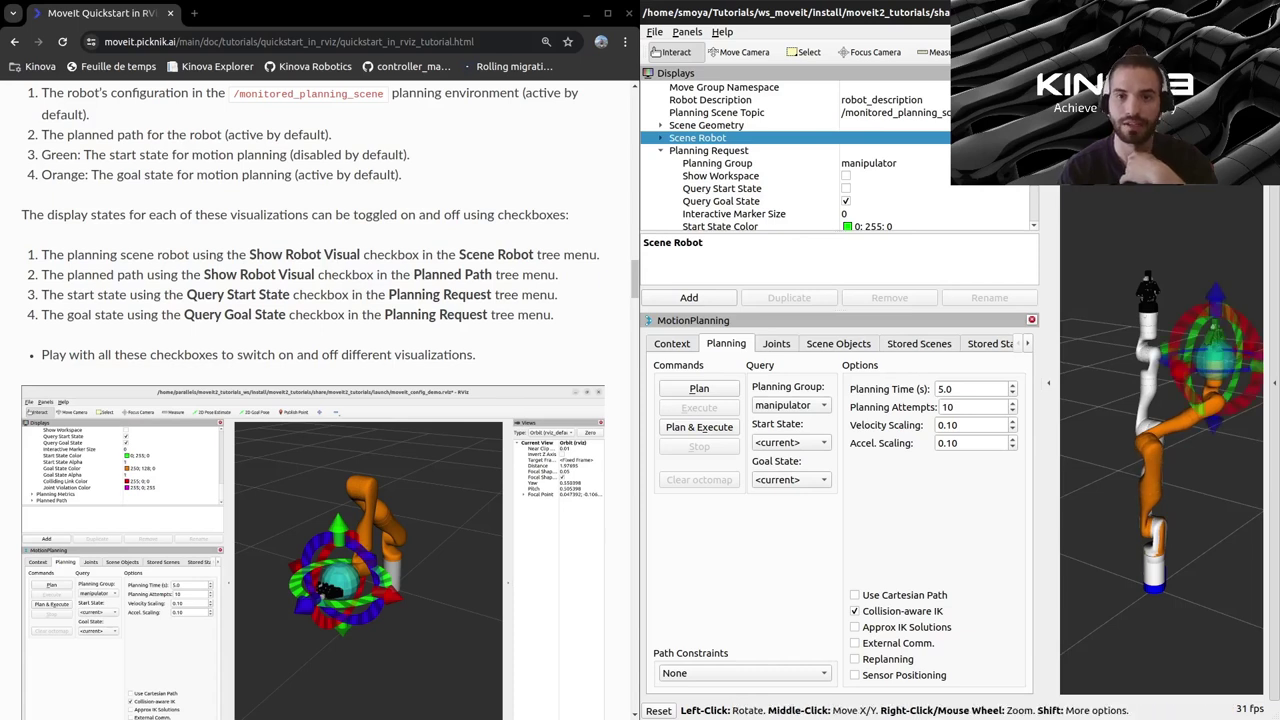
pyautogui.click(846, 188)
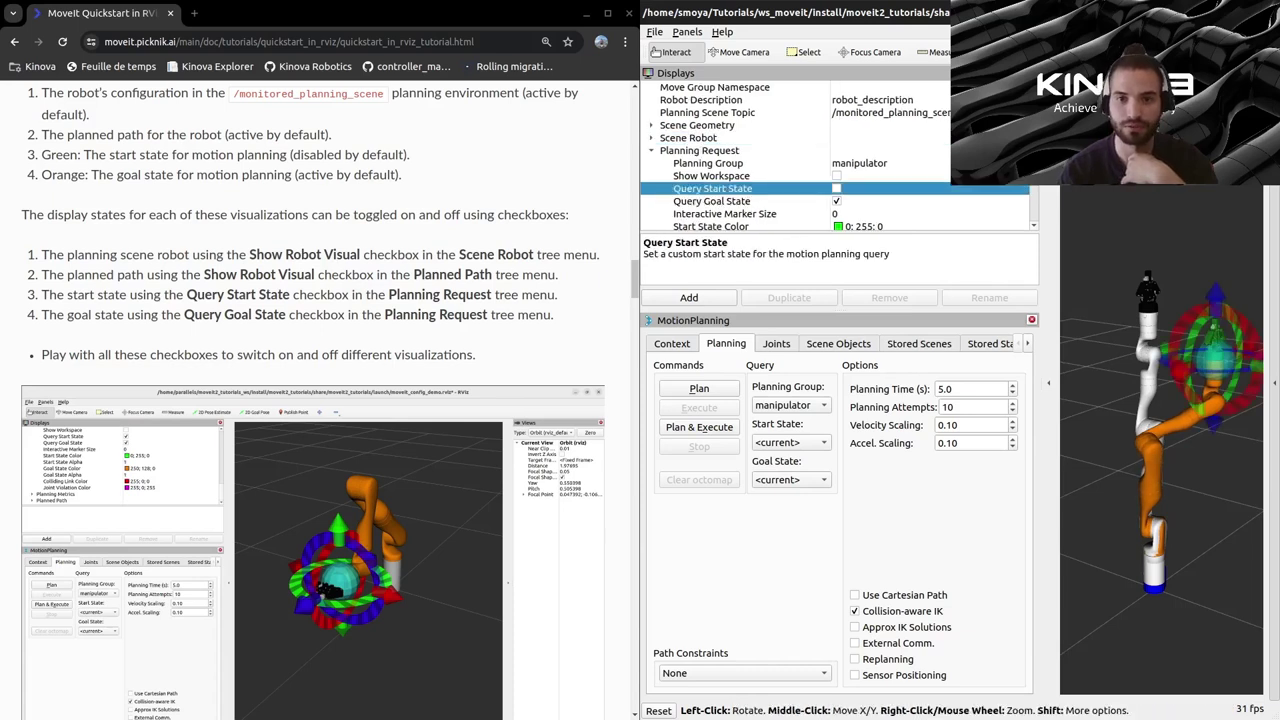
pyautogui.click(836, 188)
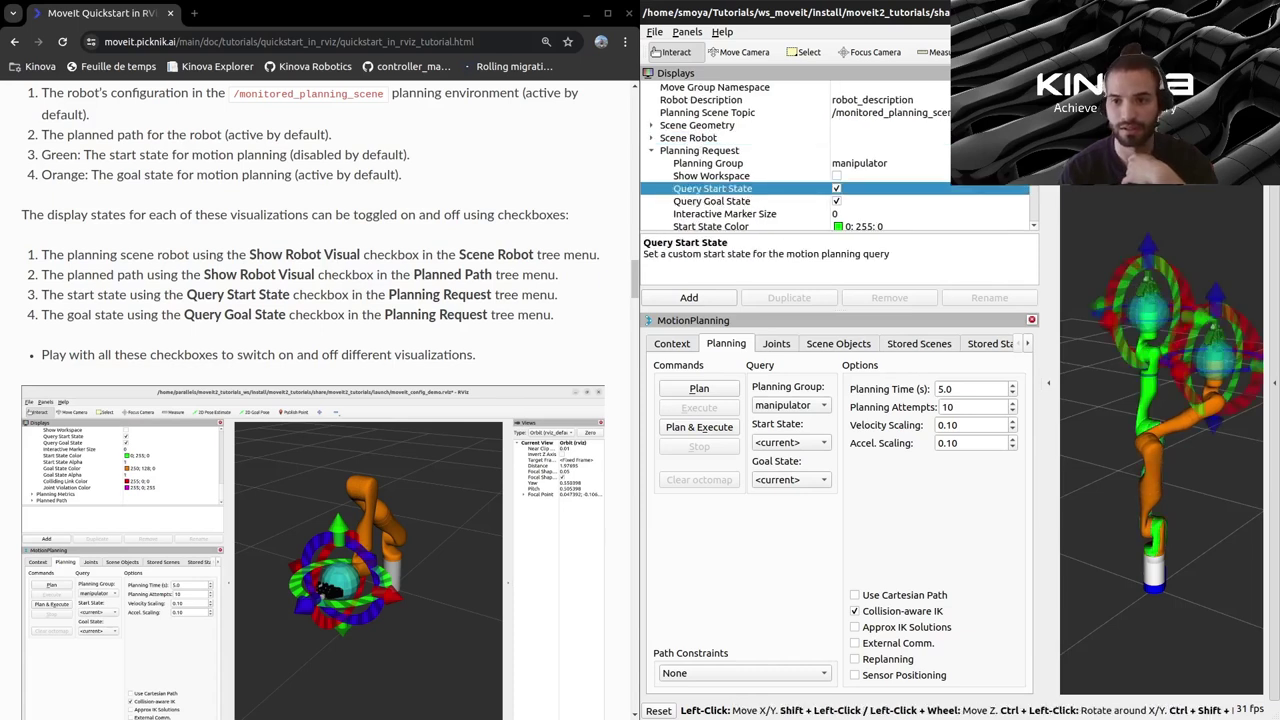
pyautogui.moveTo(1149, 308); pyautogui.dragTo(1078, 347)
pyautogui.moveTo(1130, 450)
pyautogui.mouseDown()
pyautogui.moveTo(1235, 446)
pyautogui.moveTo(1205, 450)
pyautogui.mouseUp()
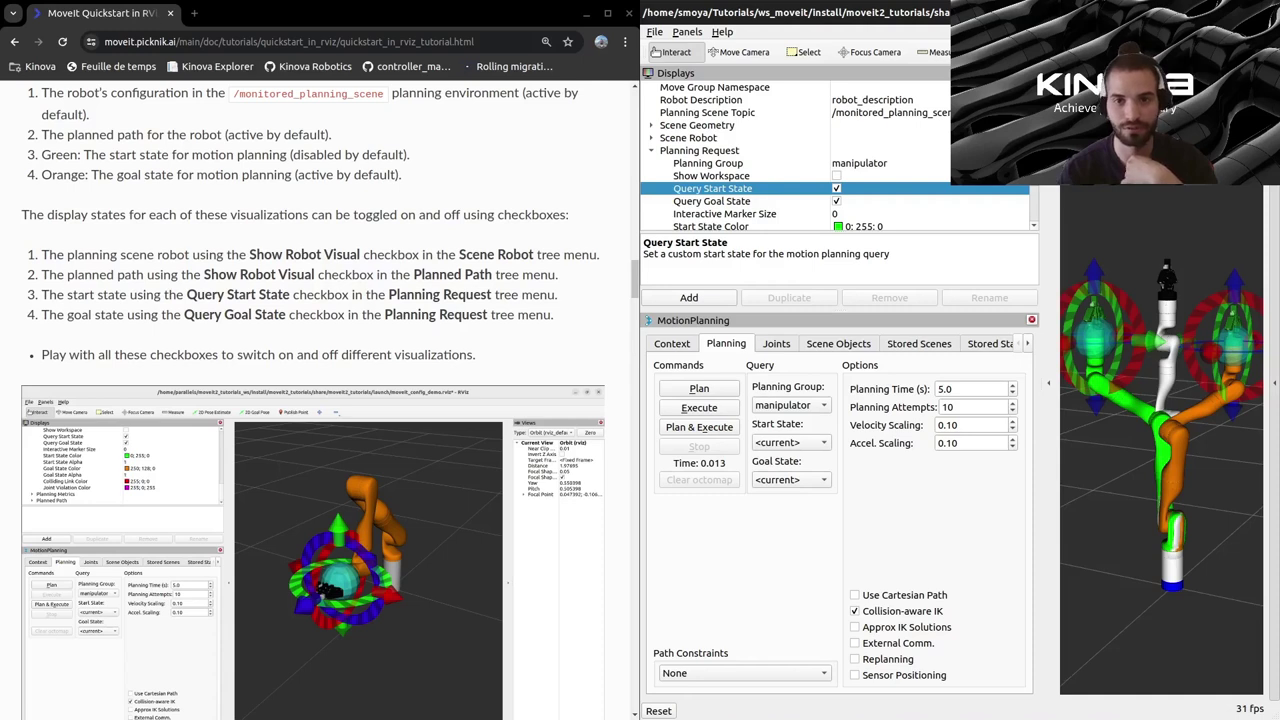
# - Turn Query Start State and Query Goal State off and back on to compare the robot visualizations
pyautogui.press('space')
pyautogui.click(836, 201)
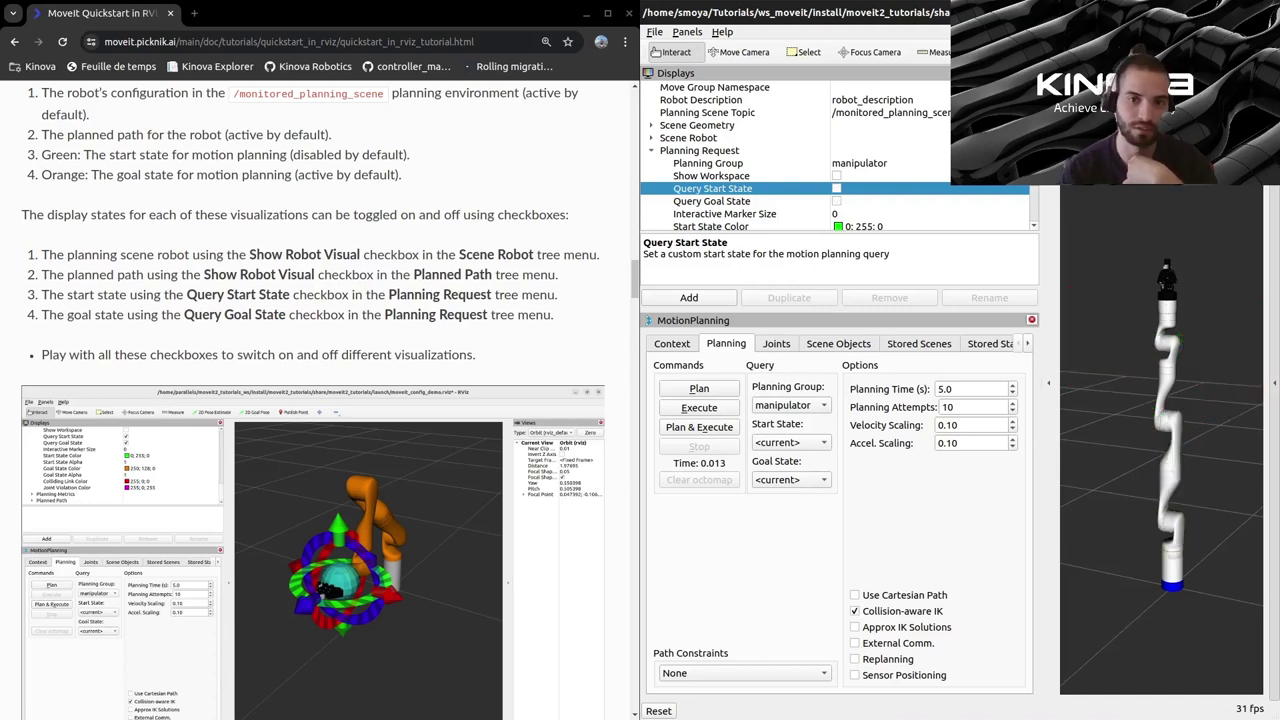
pyautogui.click(836, 201)
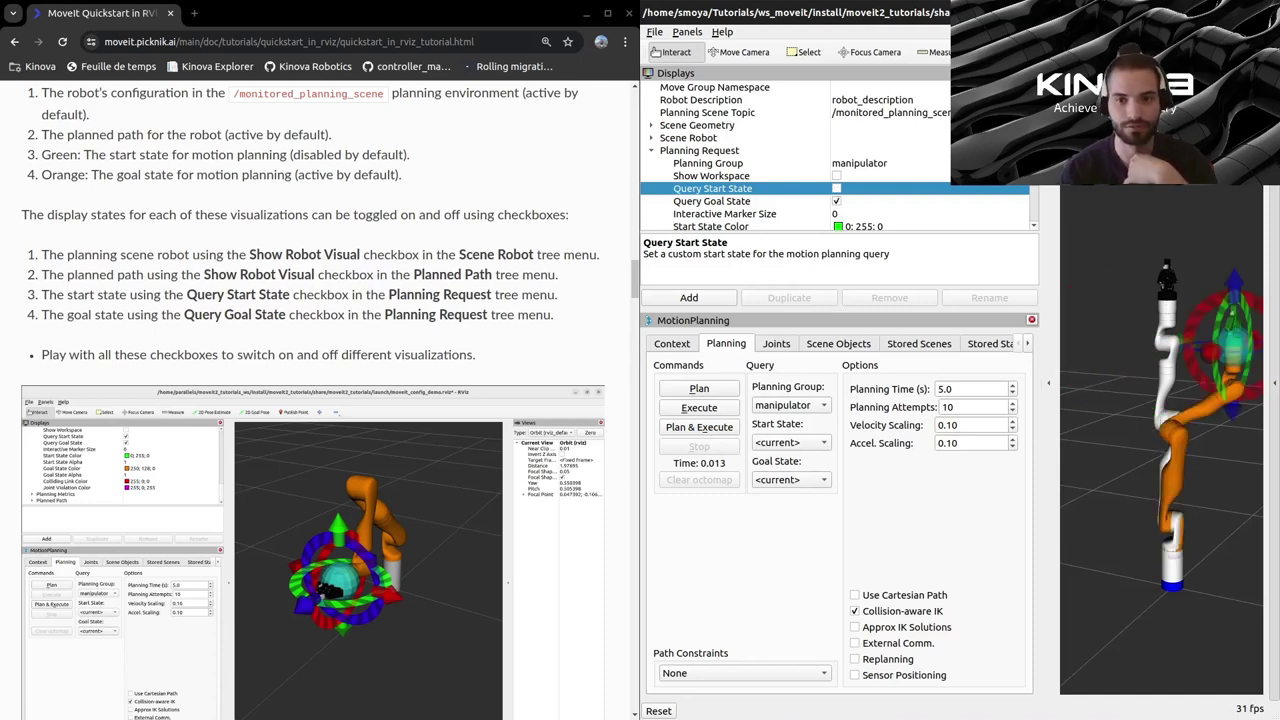
pyautogui.press('space')
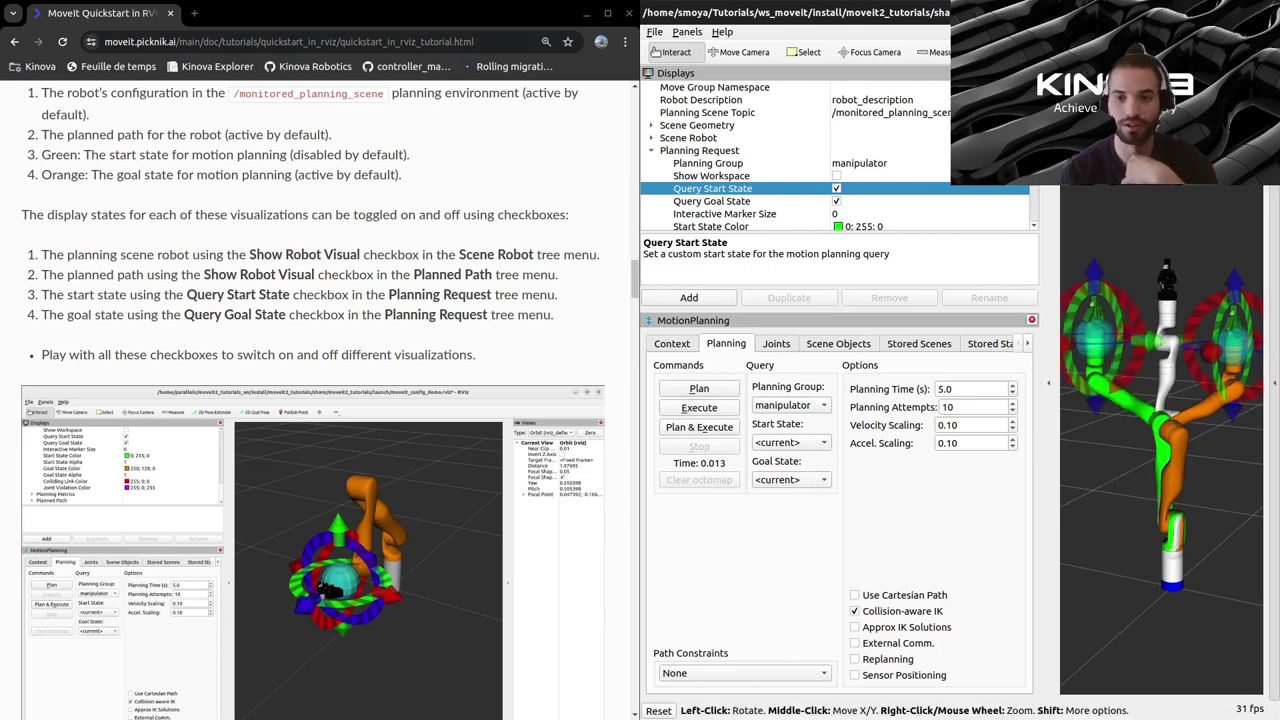
# - Read the tutorial's Step 3 on interacting with the Kinova Gen 3 and its required visualization checkboxes
pyautogui.moveTo(1150, 480); pyautogui.dragTo(1186, 482)
pyautogui.scroll(-4, 320, 400)
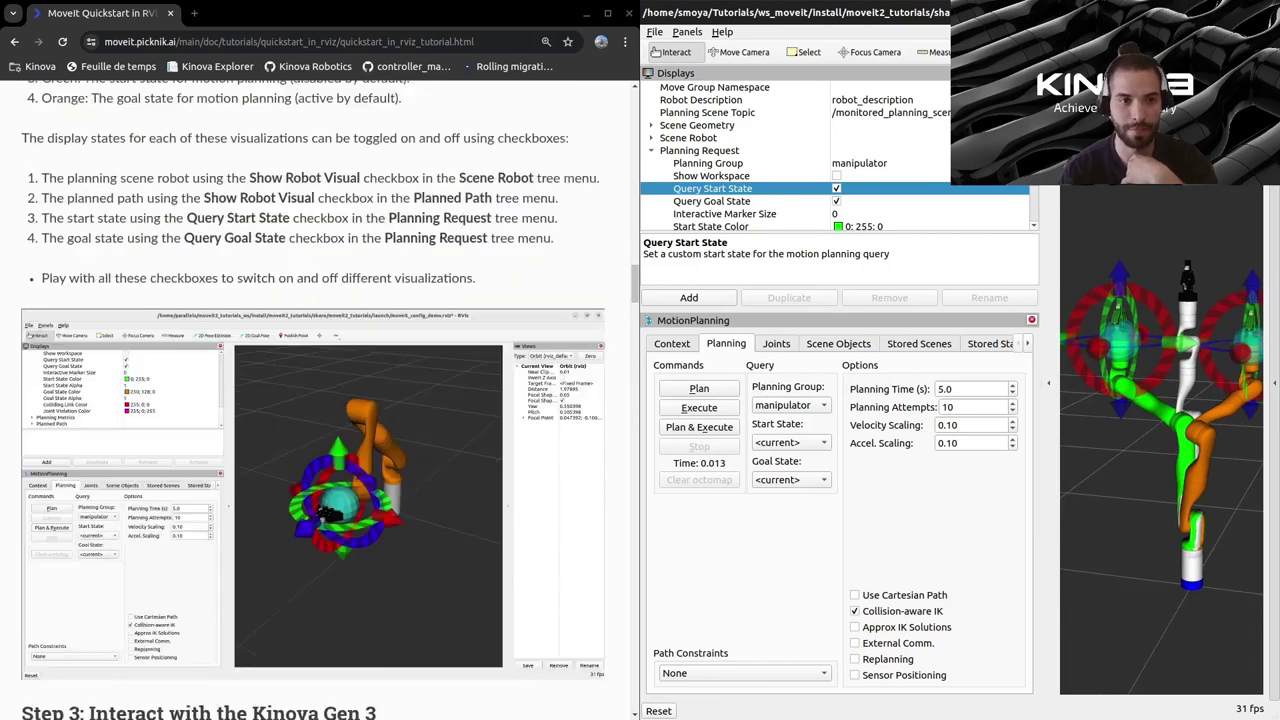
pyautogui.scroll(3, 320, 400)
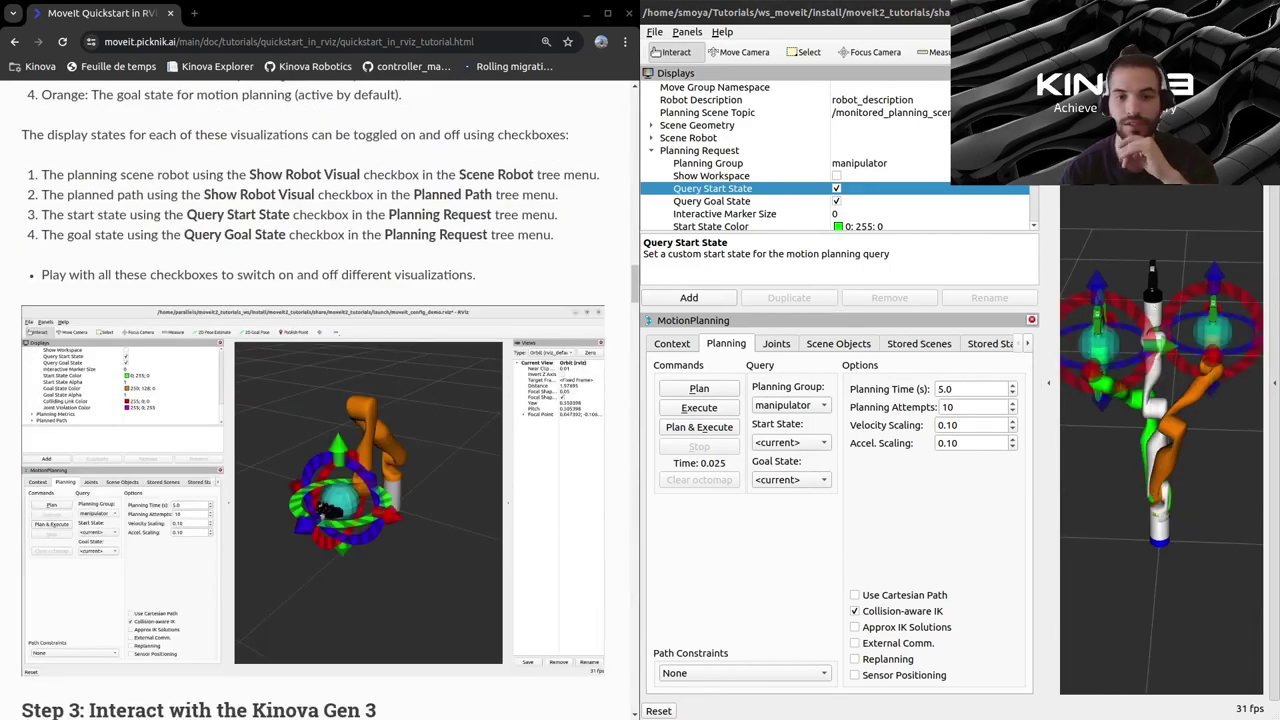
pyautogui.scroll(-10, 313, 400)
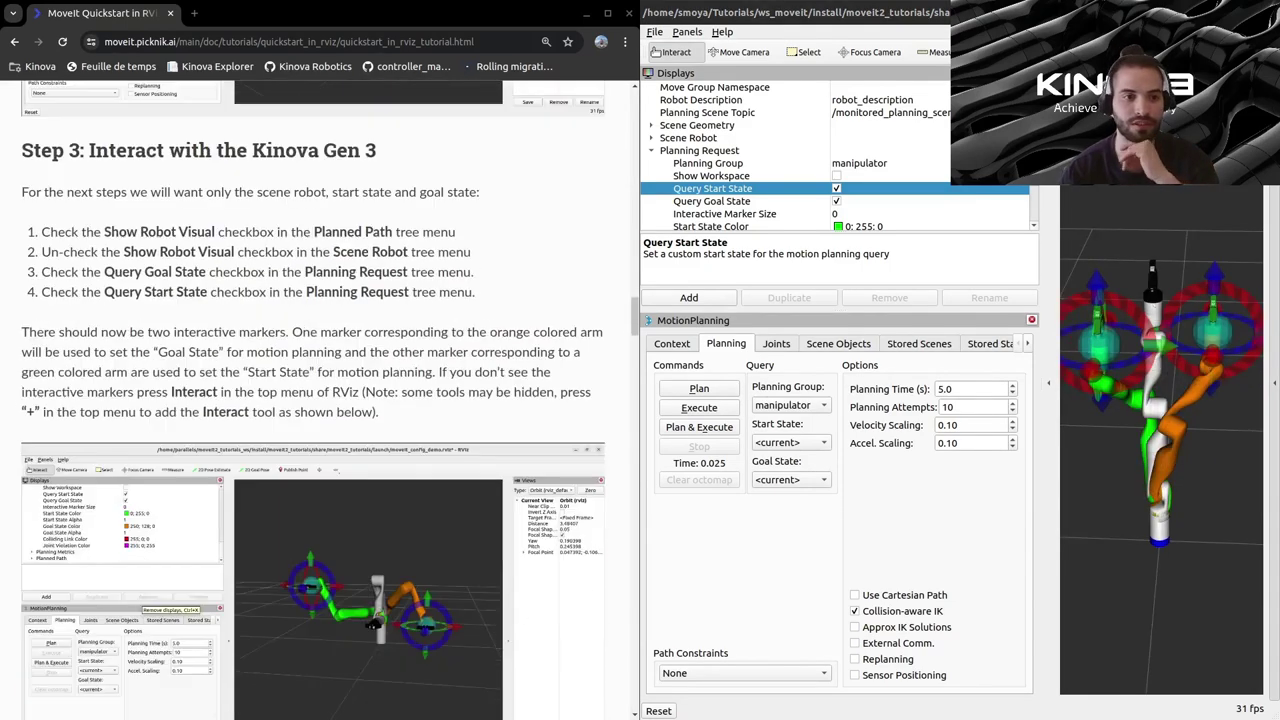
pyautogui.scroll(-2, 313, 400)
pyautogui.scroll(4, 313, 400)
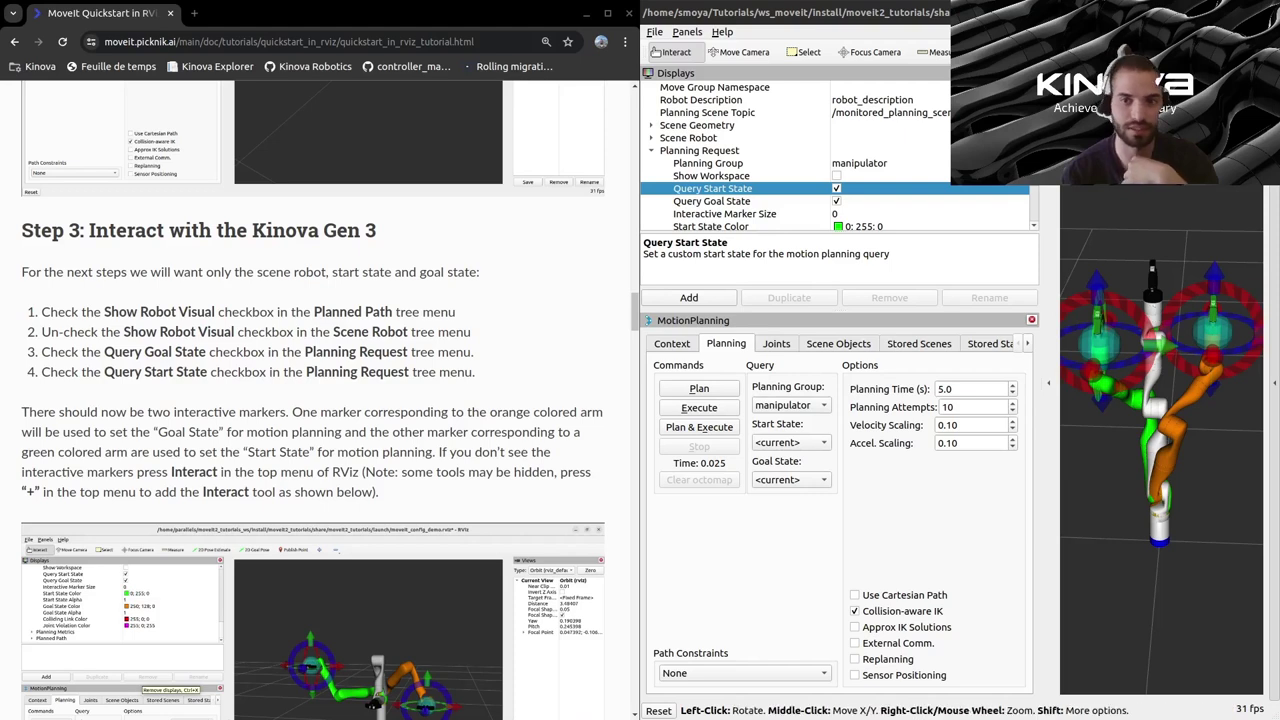
# - Plan the manipulator's motion to the goal state, and plan and execute it
pyautogui.moveTo(1160, 430); pyautogui.dragTo(1168, 366, button='middle')
pyautogui.click(699, 388)
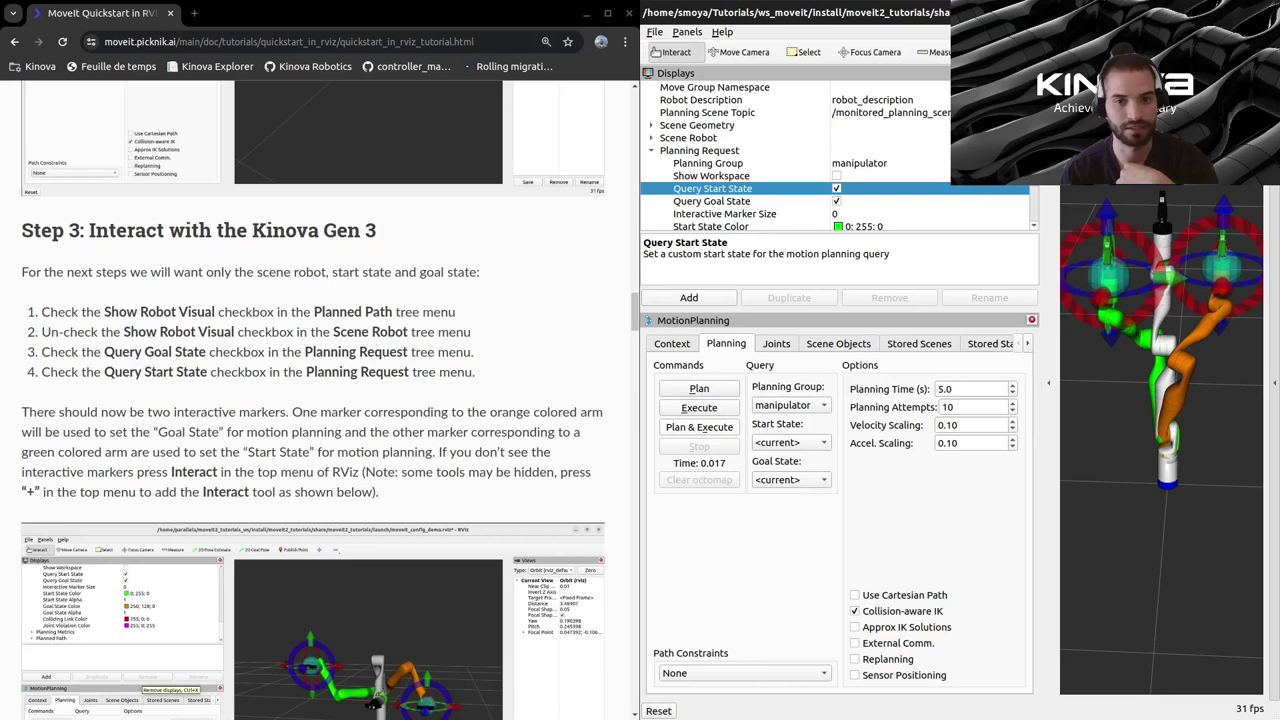
pyautogui.click(699, 427)
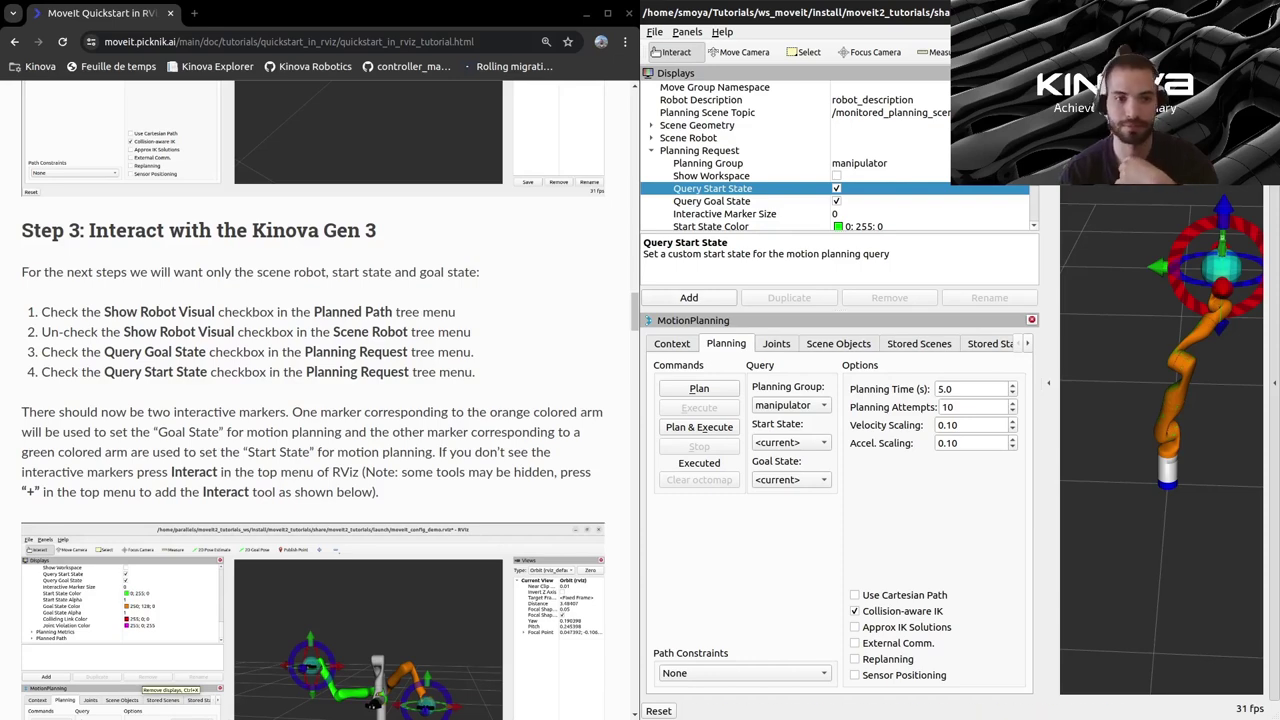
# - Read the tutorial's notes on the interactive markers and the setup instructions under Moving into collision
pyautogui.scroll(-4, 313, 400)
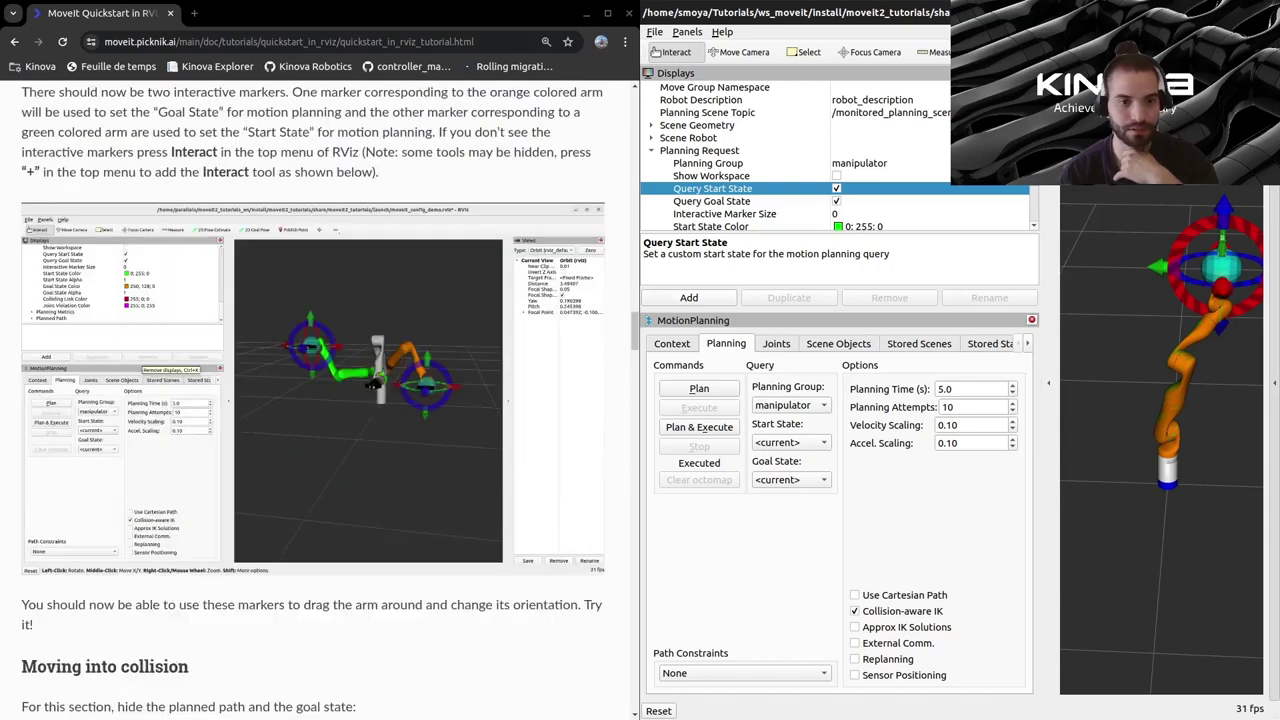
pyautogui.scroll(-1, 313, 400)
pyautogui.scroll(2, 313, 400)
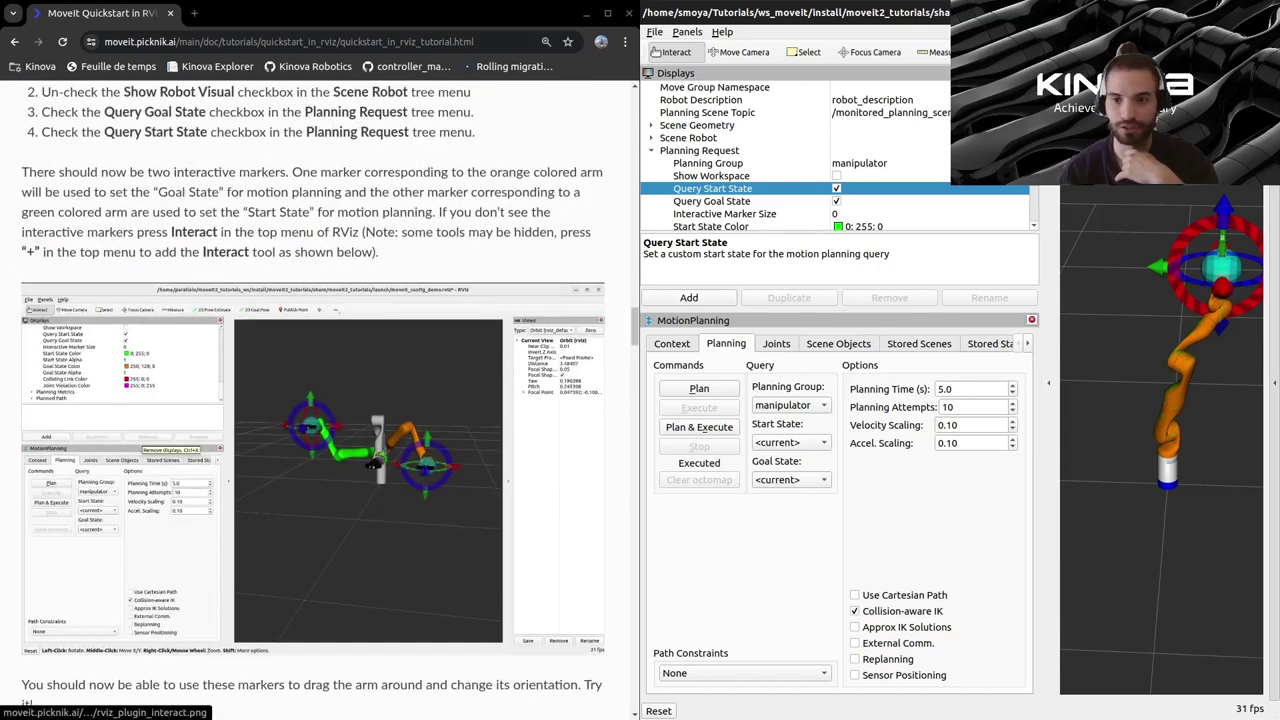
pyautogui.scroll(1, 313, 400)
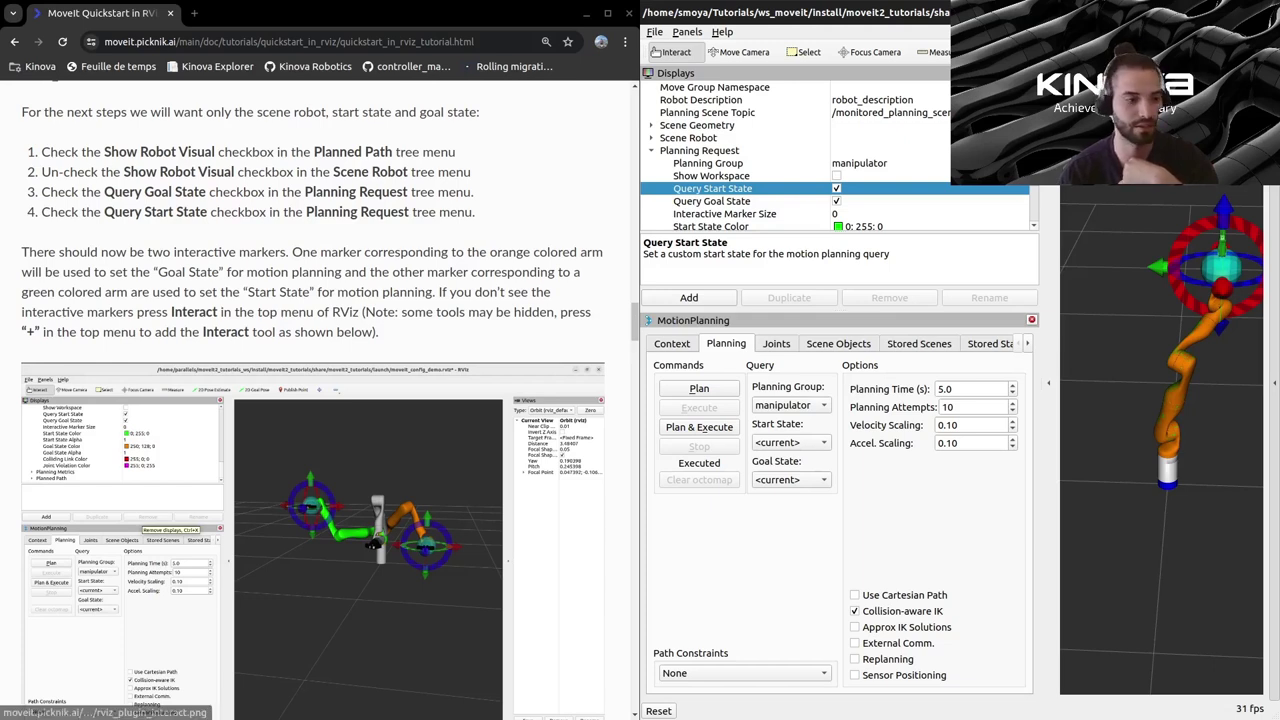
pyautogui.scroll(-1, 313, 400)
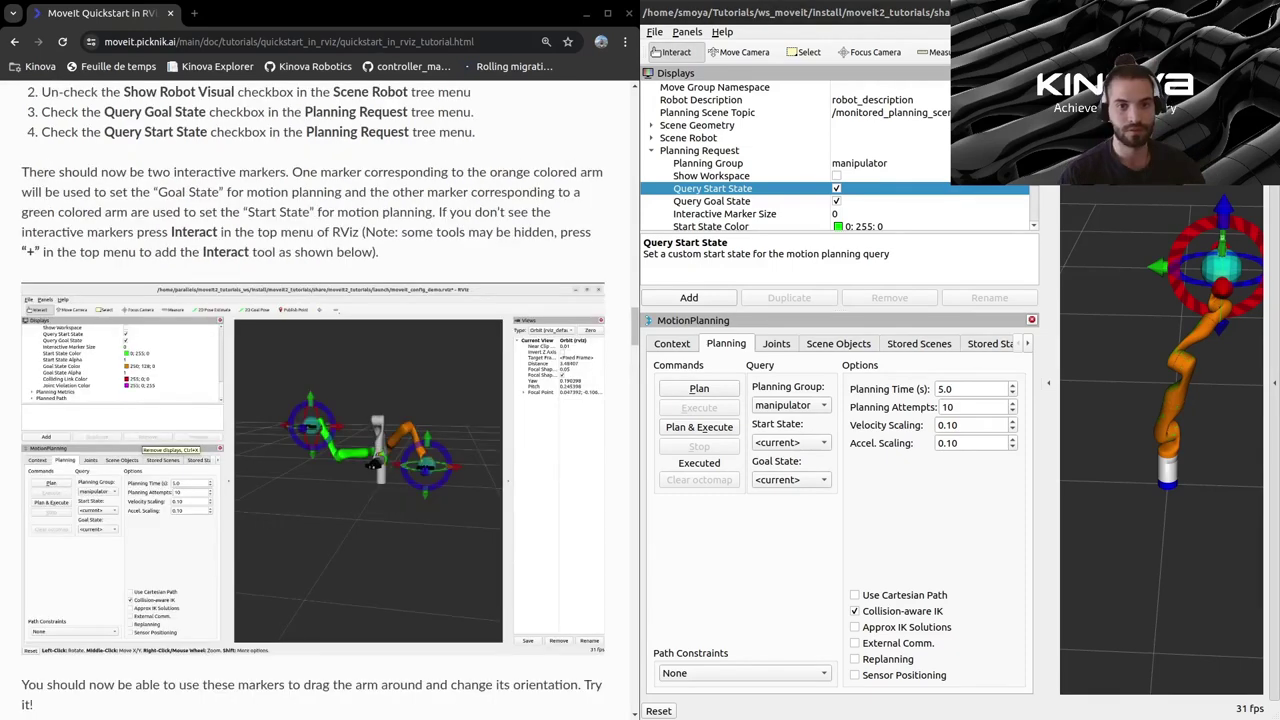
pyautogui.scroll(-6, 313, 400)
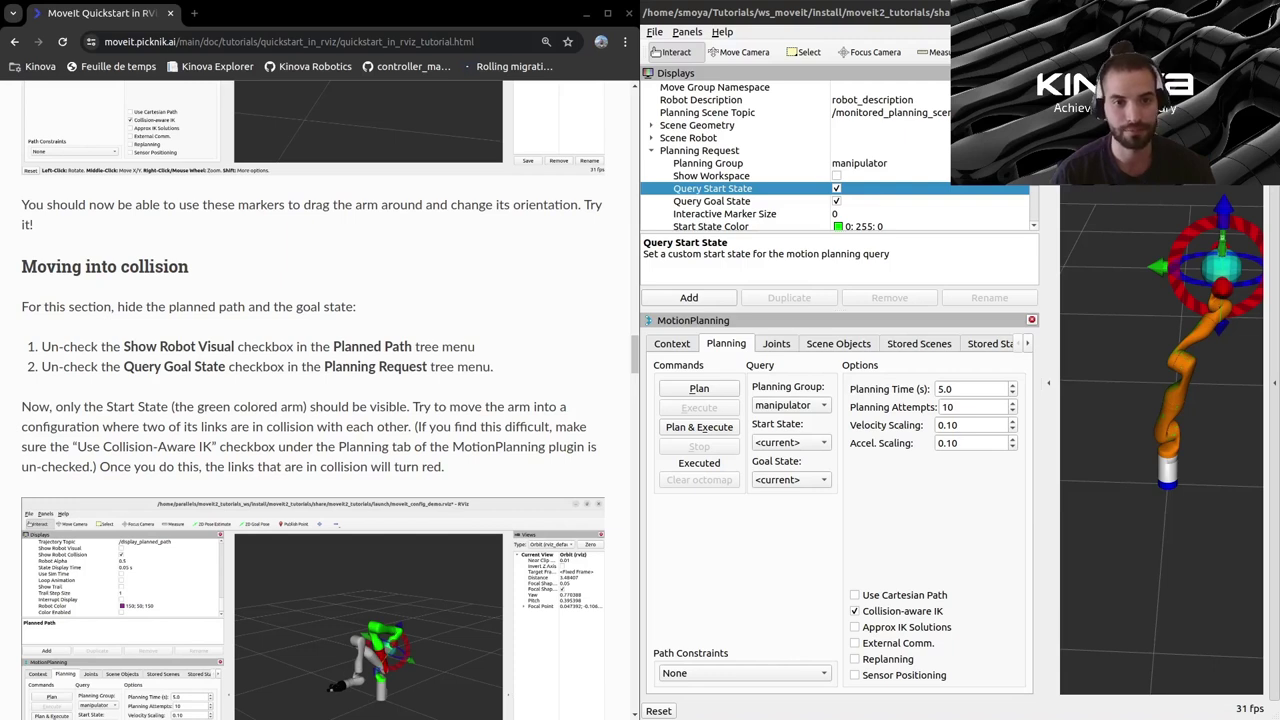
pyautogui.moveTo(414, 347); pyautogui.dragTo(333, 347)
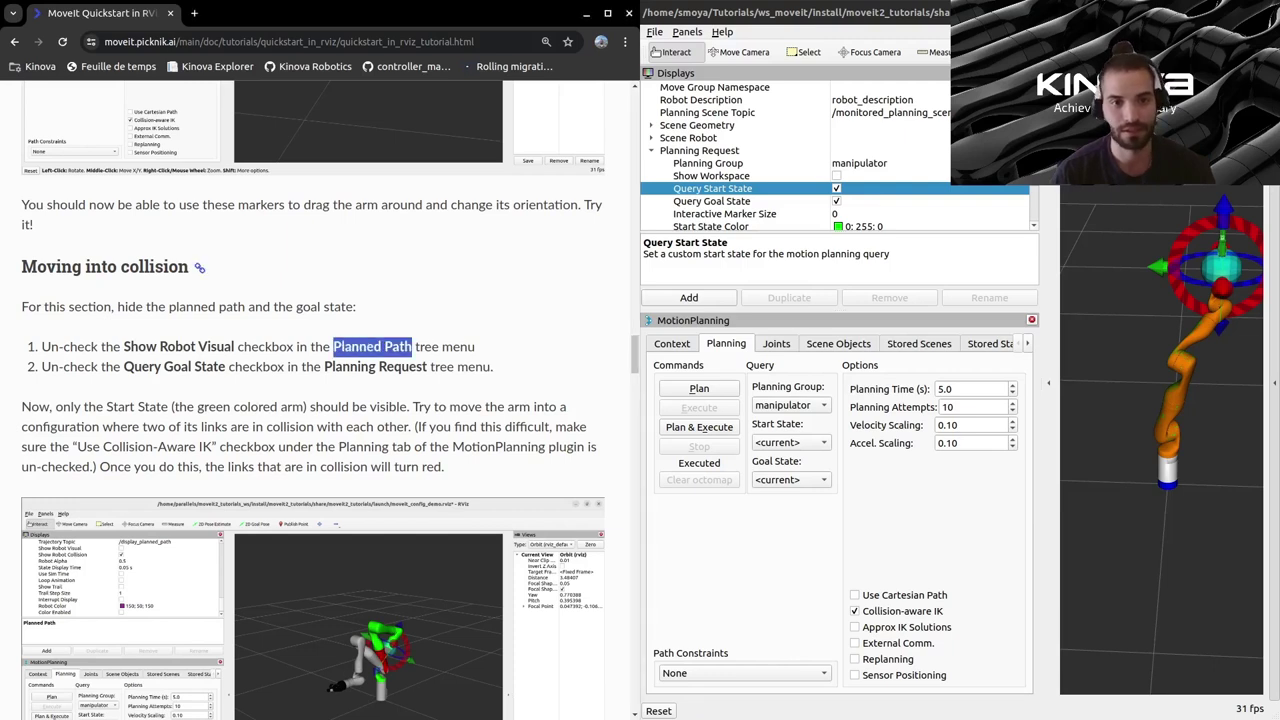
# - Collapse Planning Request and inspect the Show Robot Visual option under Planned Path, collapsing that group after viewing it
pyautogui.scroll(-1, 835, 155)
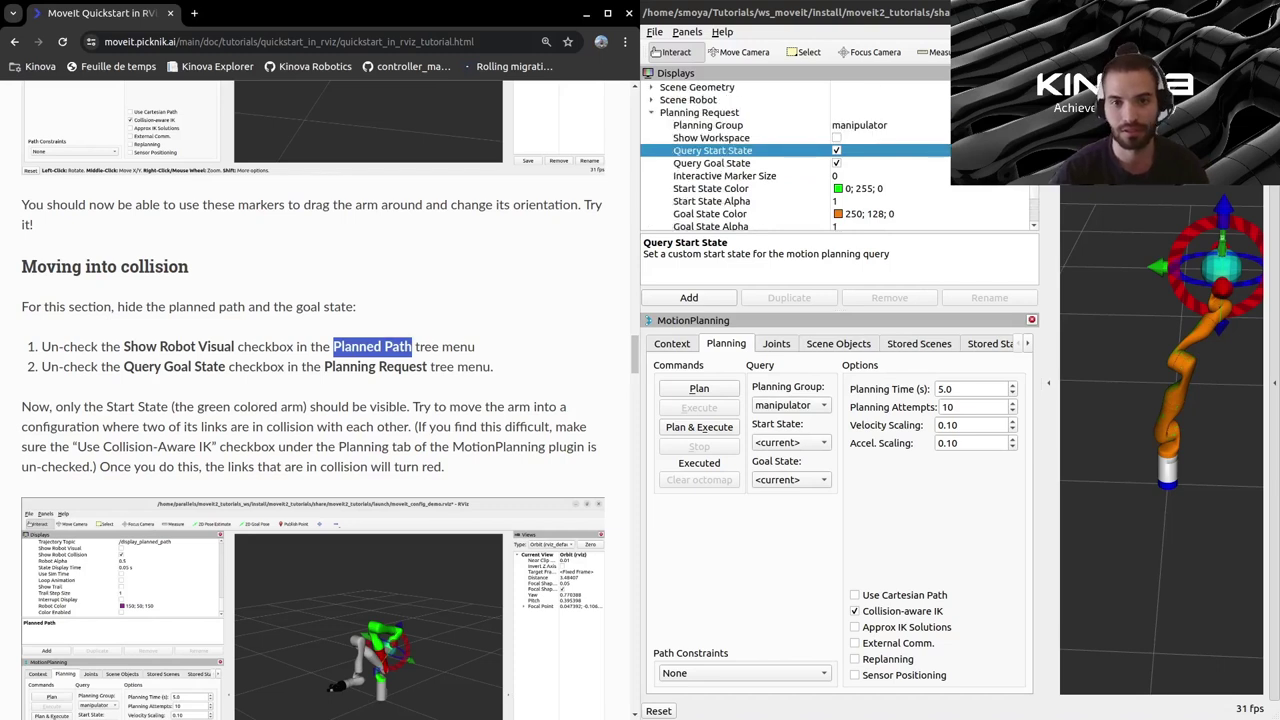
pyautogui.scroll(1, 835, 155)
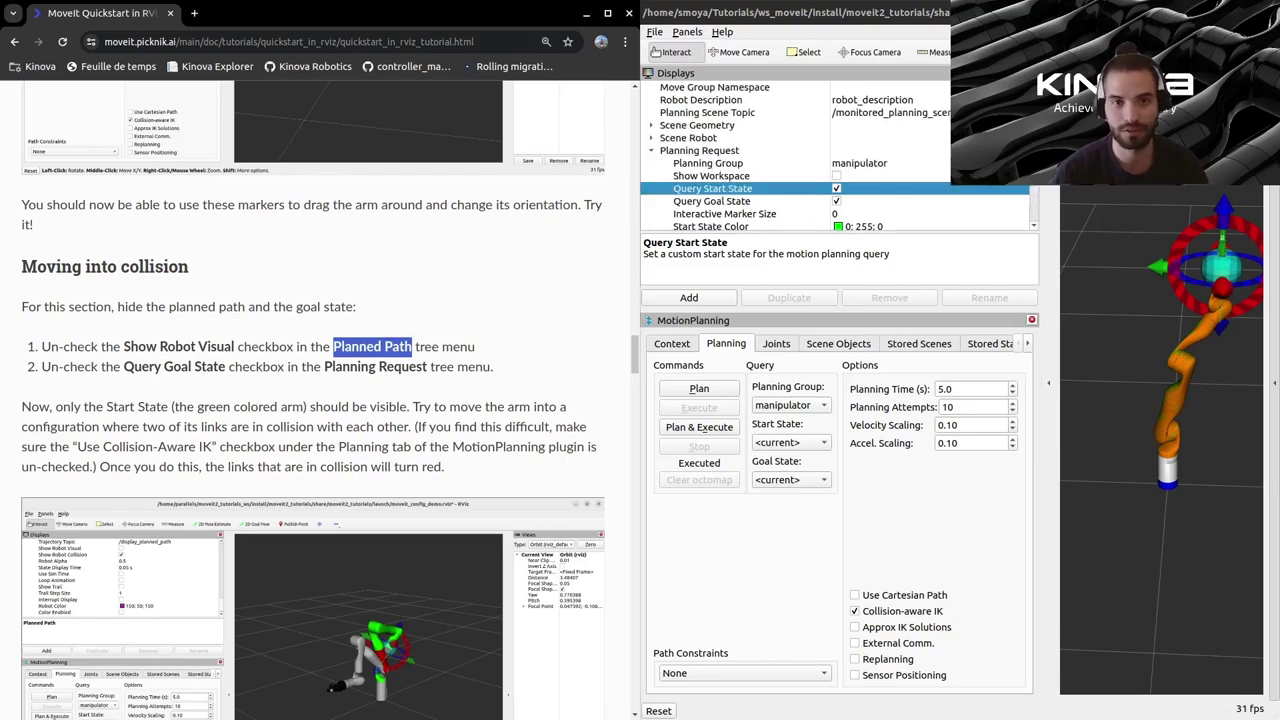
pyautogui.click(651, 150)
pyautogui.click(651, 213)
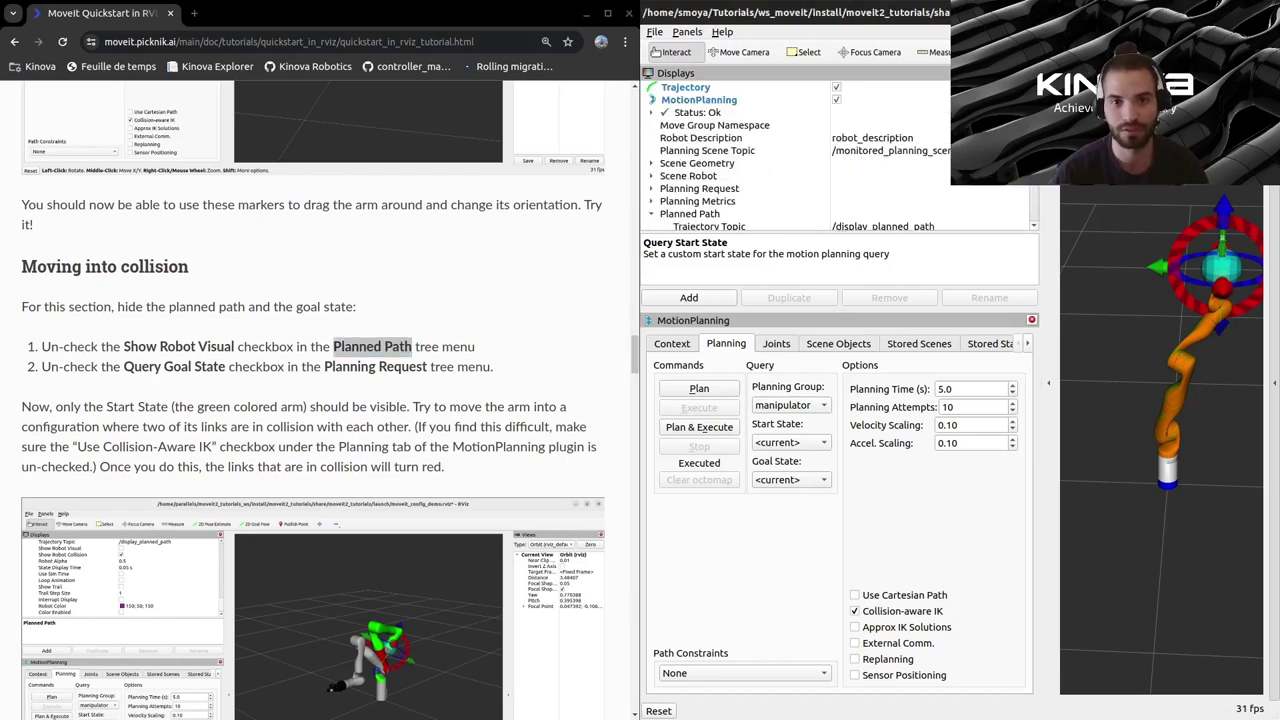
pyautogui.scroll(-1, 835, 155)
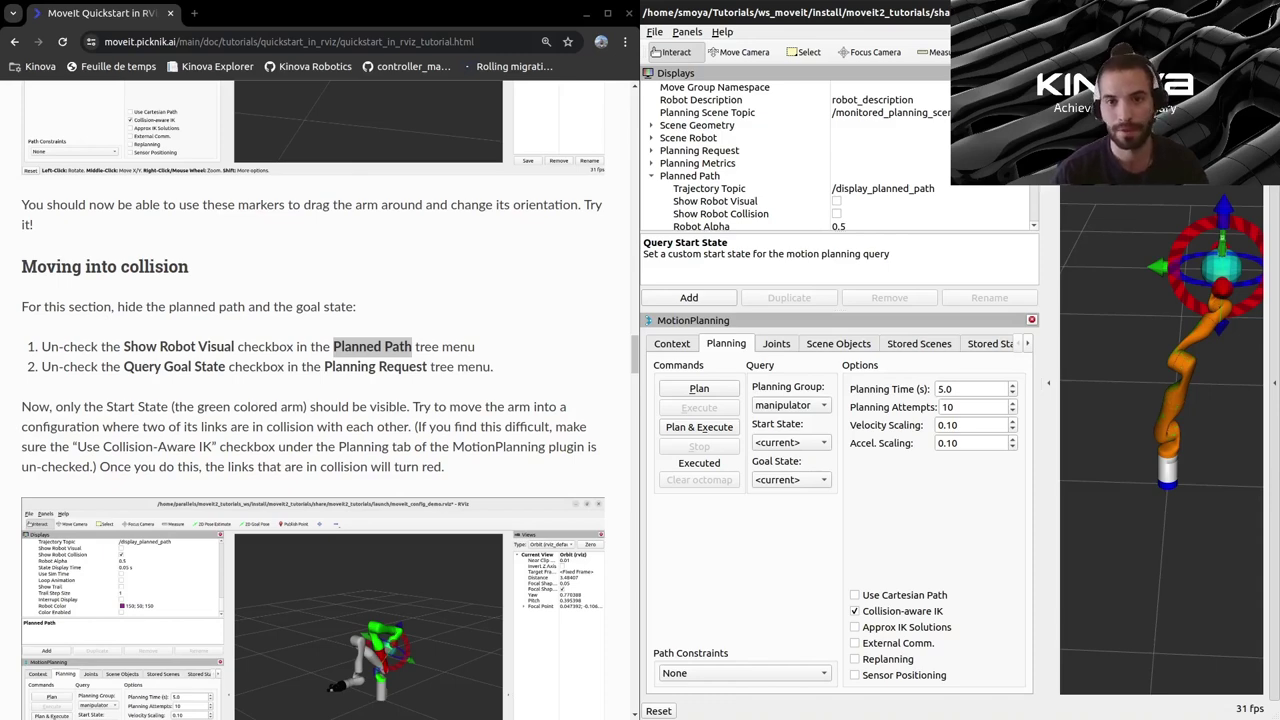
pyautogui.scroll(-2, 313, 400)
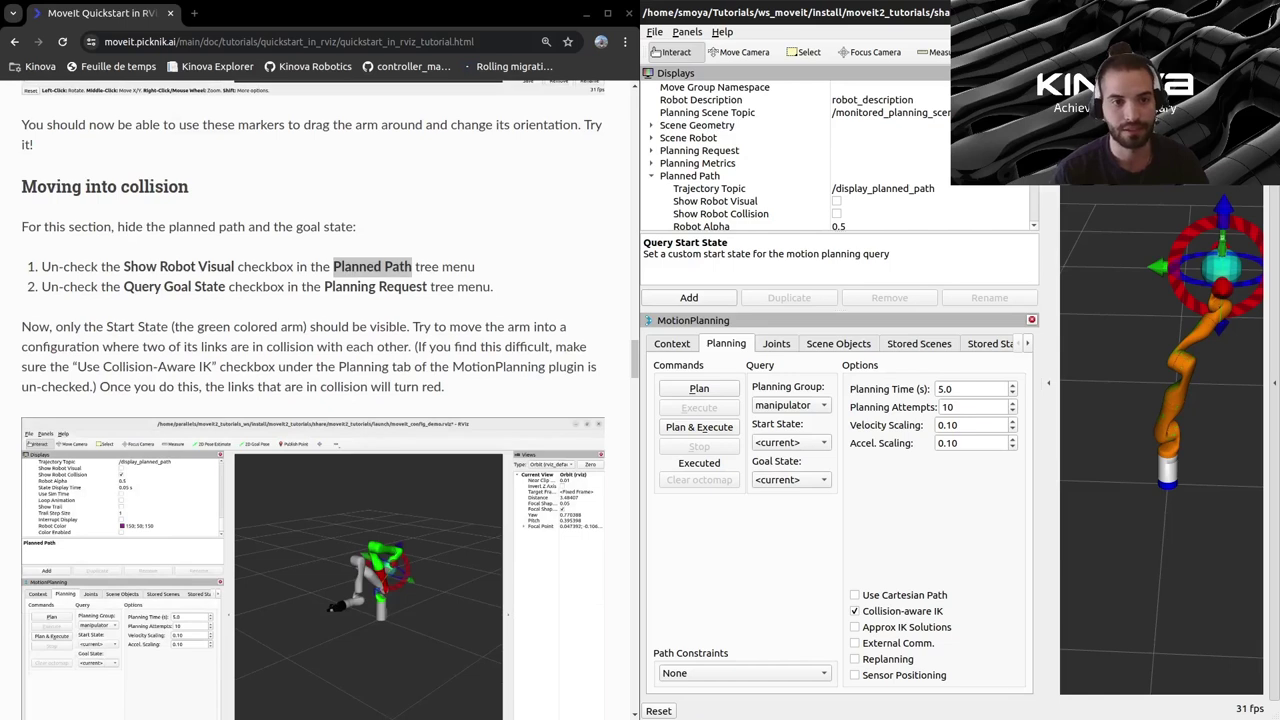
pyautogui.click(651, 175)
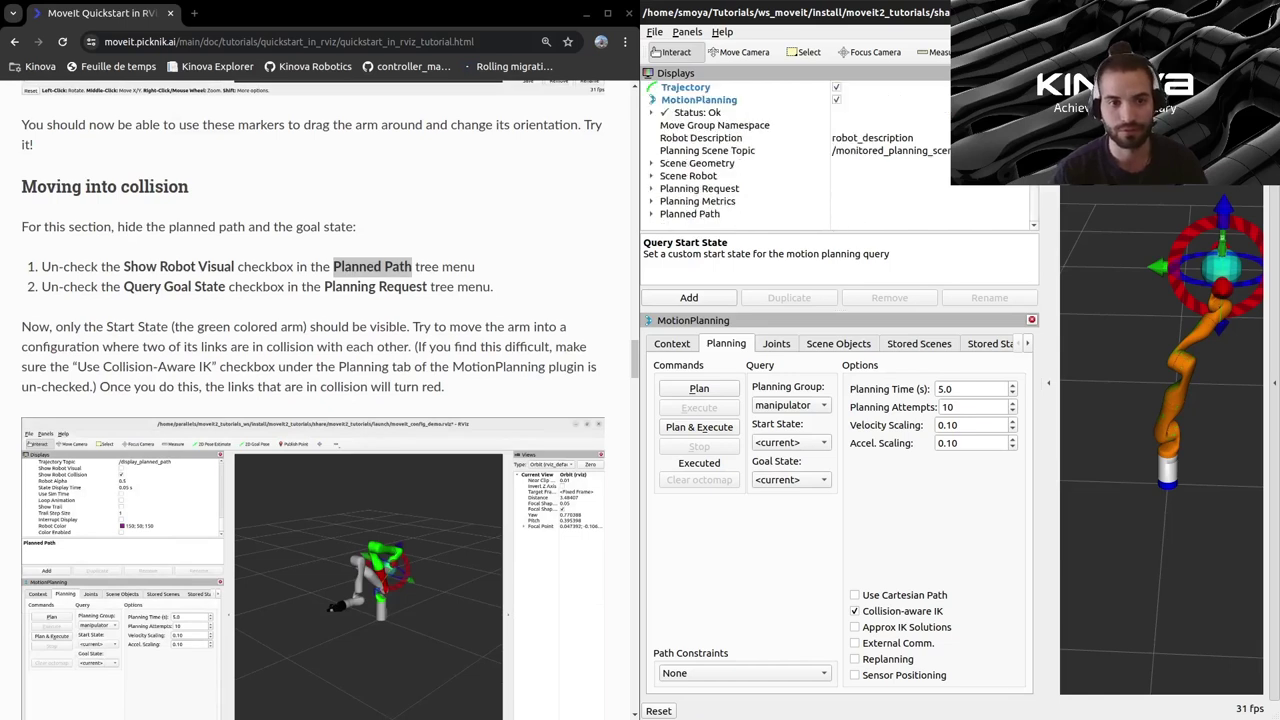
# - Disable Query Goal State in the Planning Request settings
pyautogui.click(651, 188)
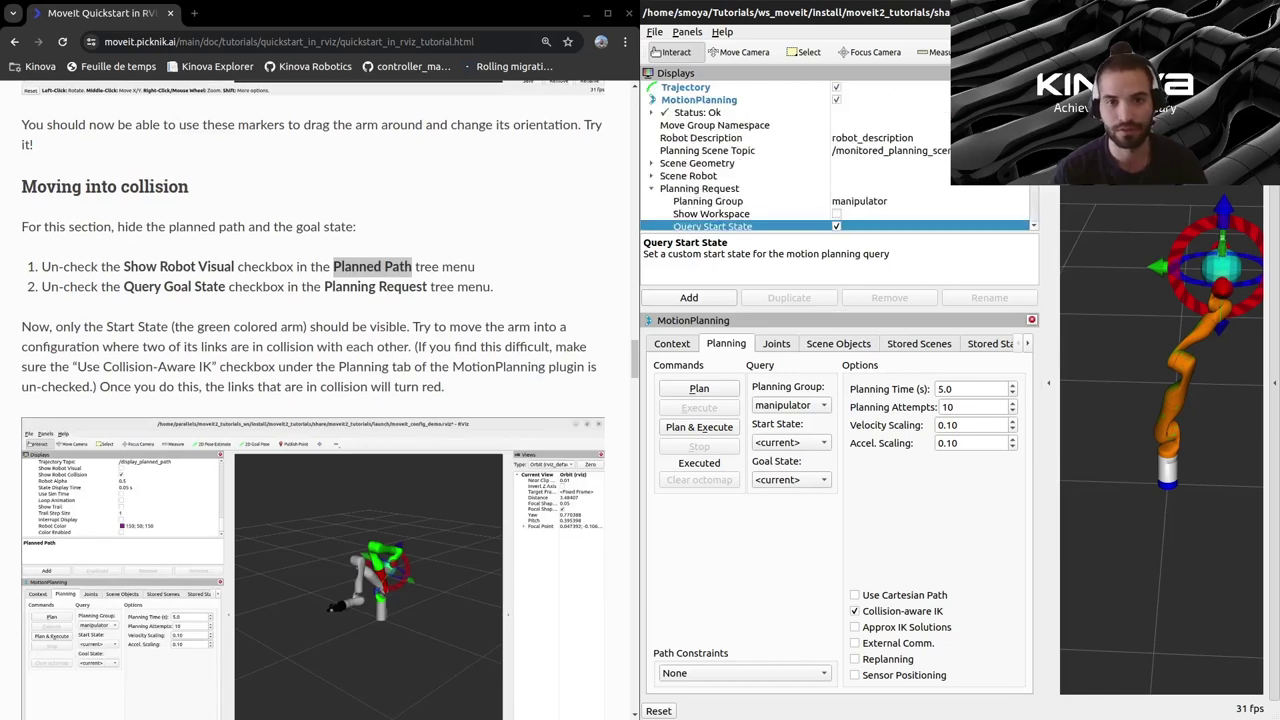
pyautogui.scroll(-2, 795, 156)
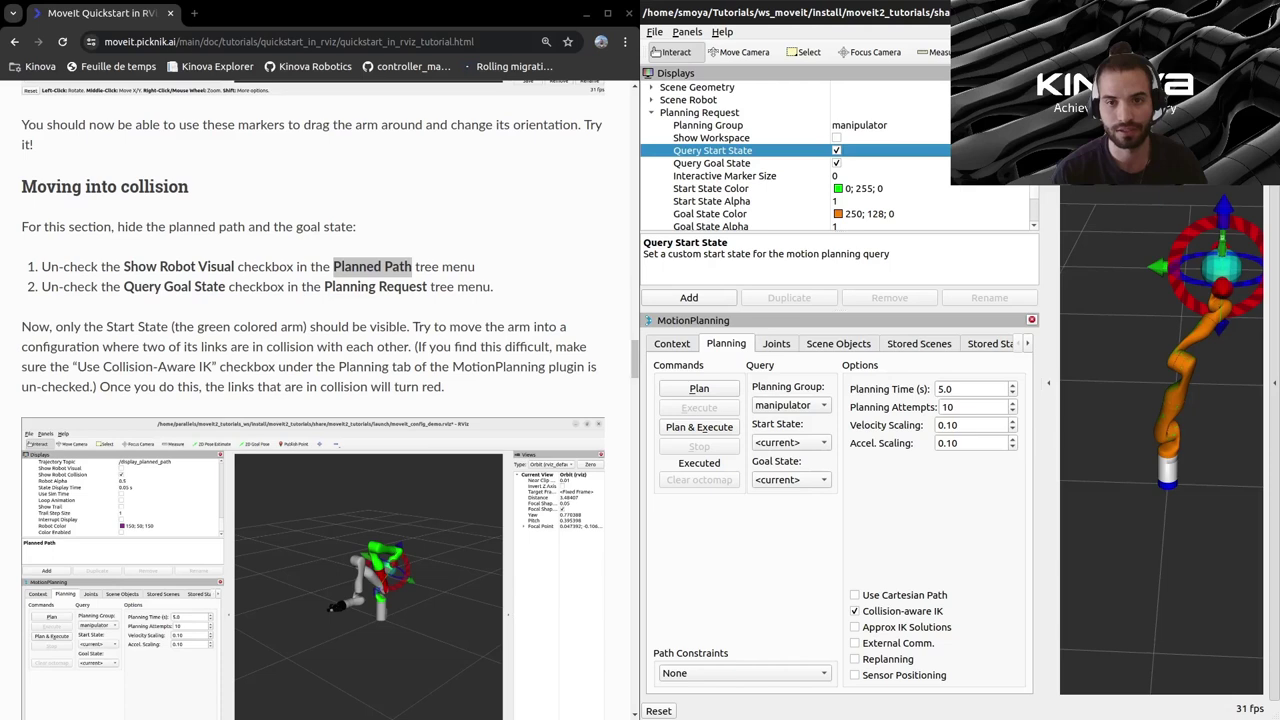
pyautogui.click(836, 163)
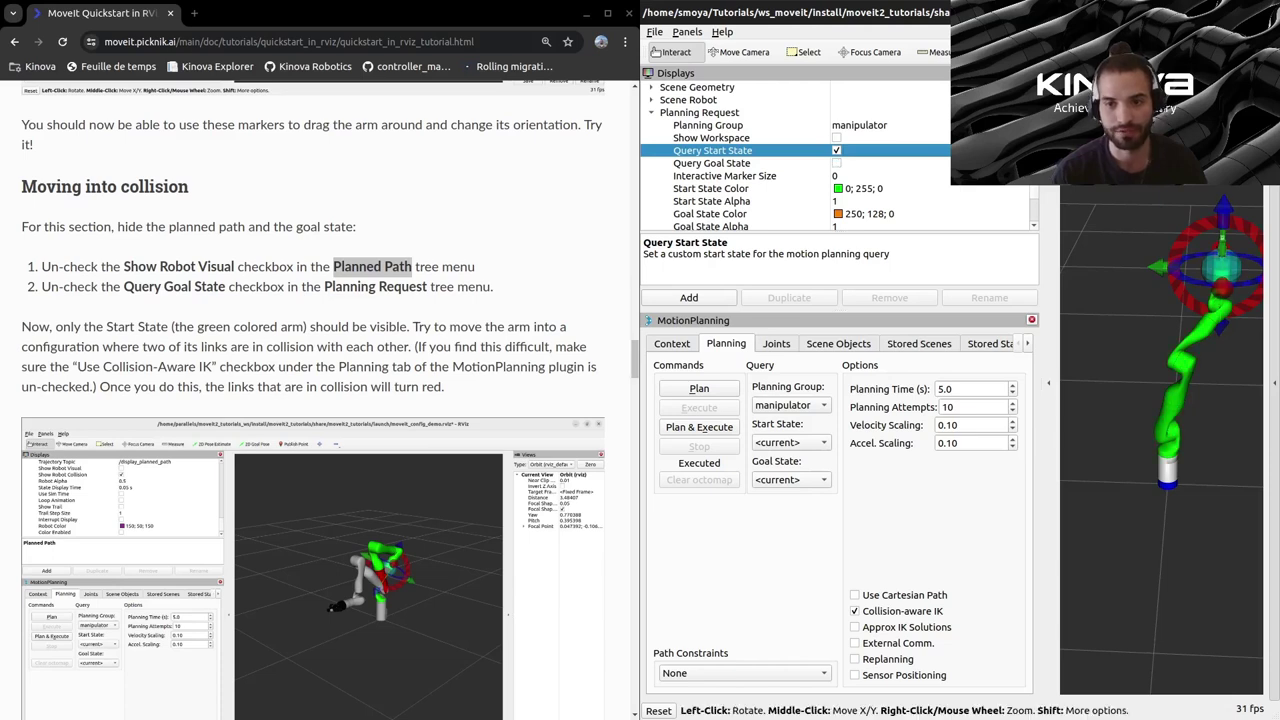
# - Read the tutorial's collision instructions and disable Collision-aware IK in the planning options
pyautogui.moveTo(1162, 420); pyautogui.dragTo(1106, 449)
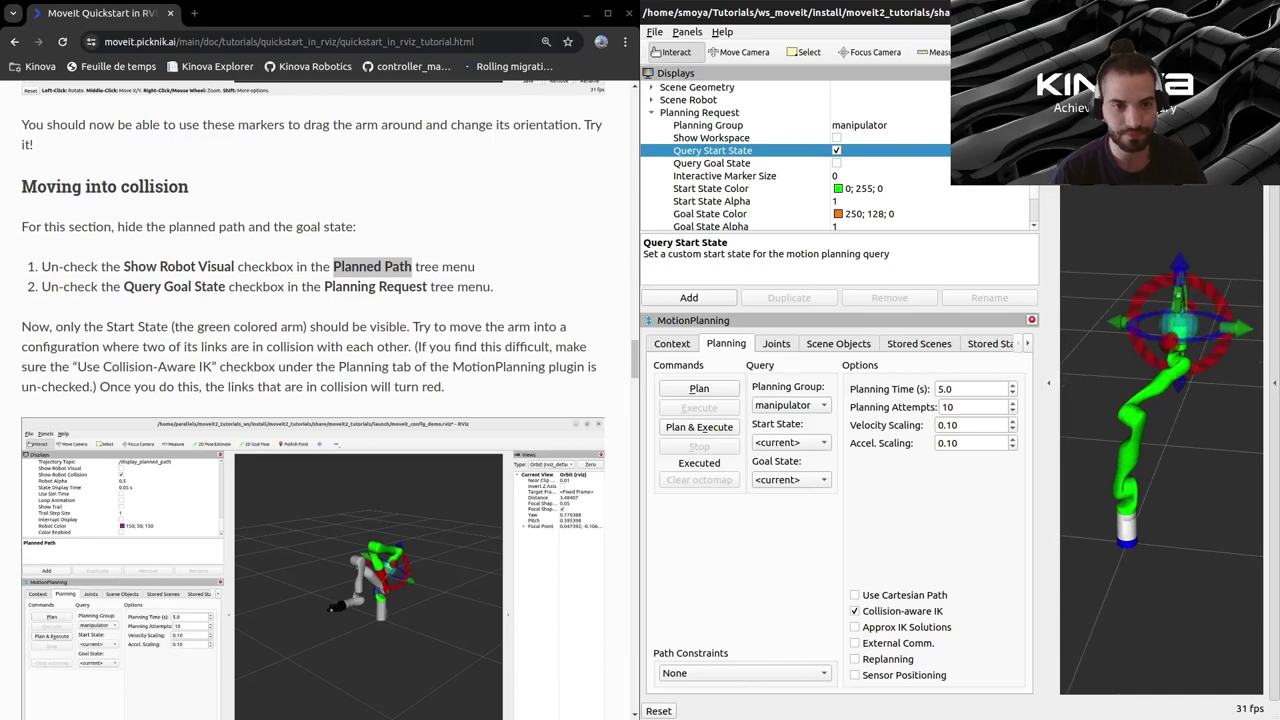
pyautogui.scroll(-3, 313, 398)
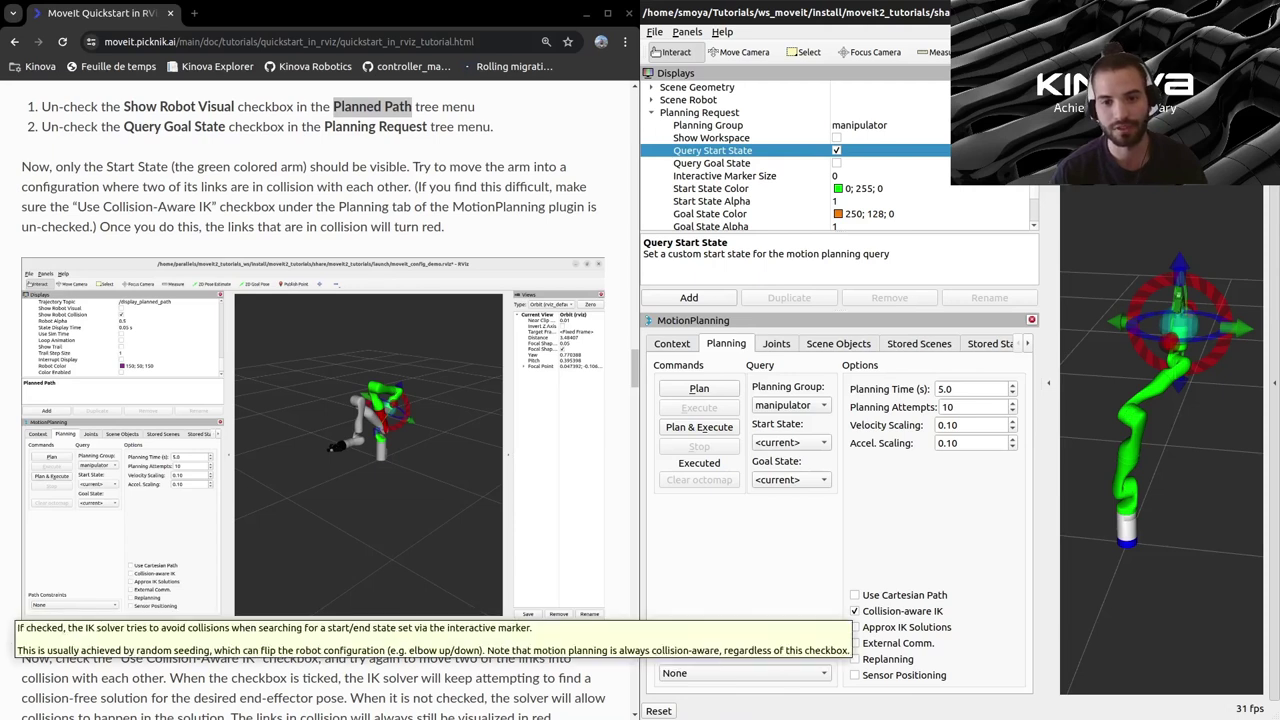
pyautogui.click(854, 611)
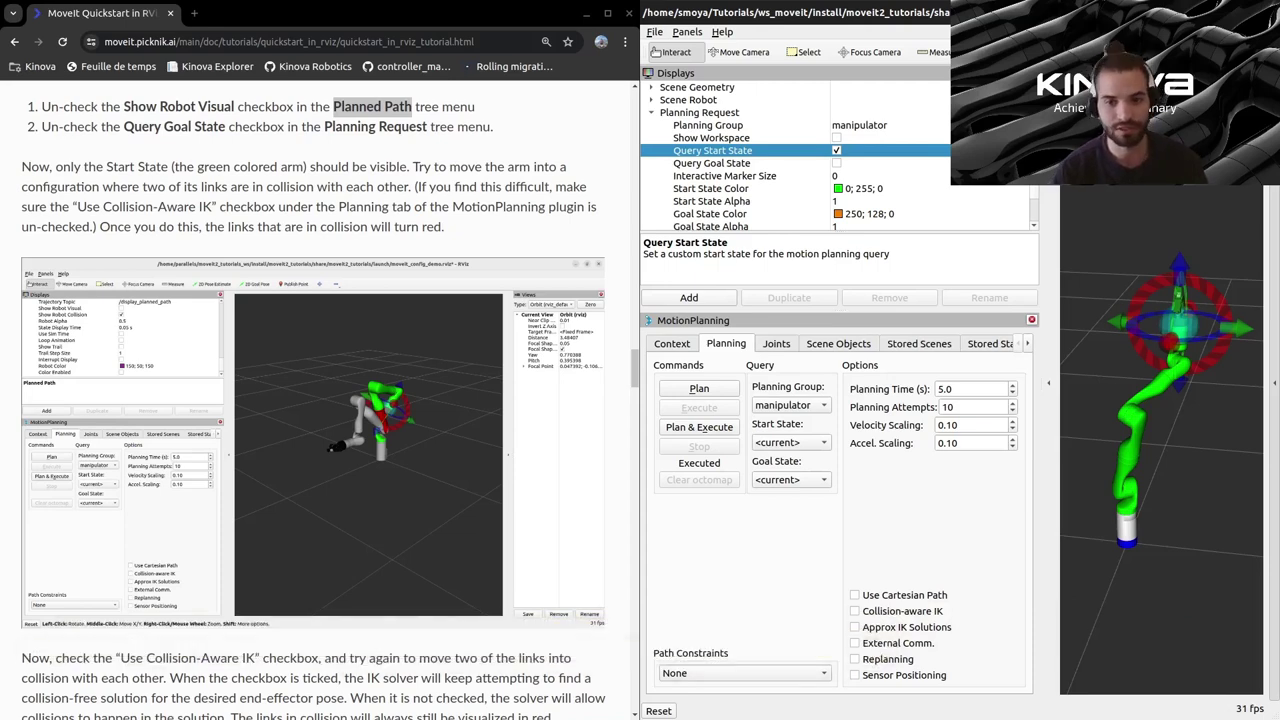
pyautogui.click(854, 611)
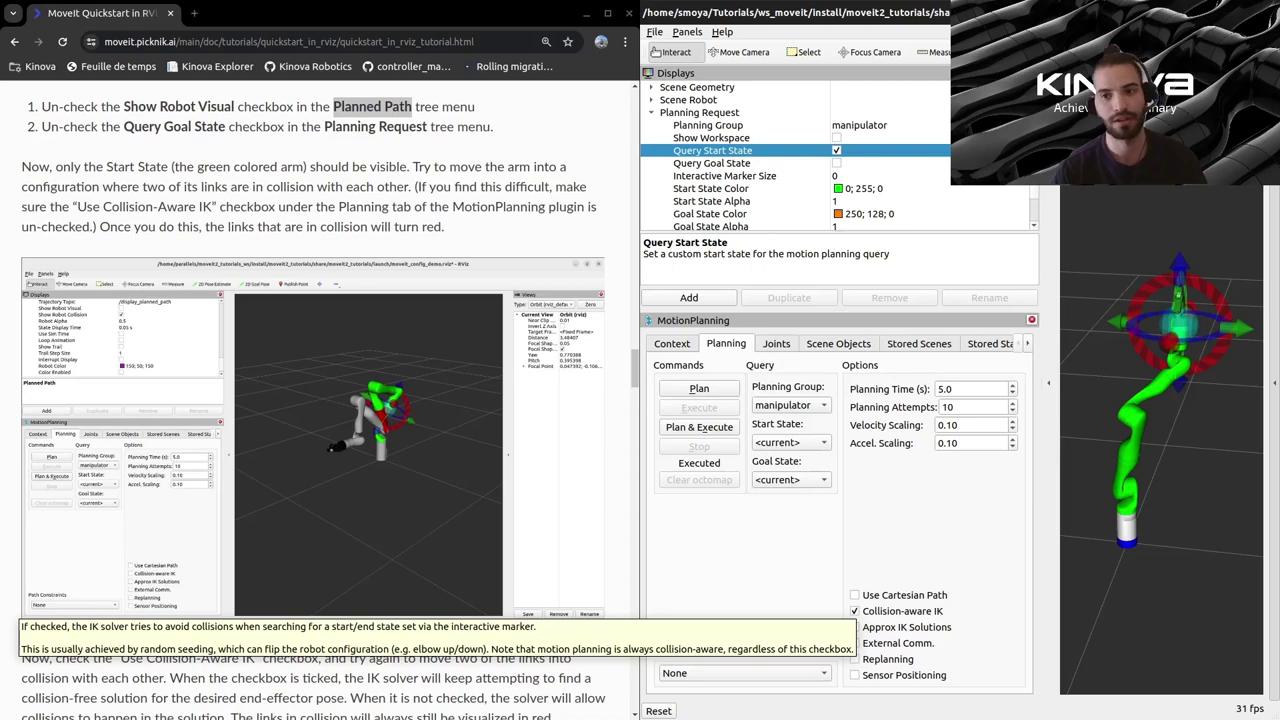
pyautogui.click(854, 611)
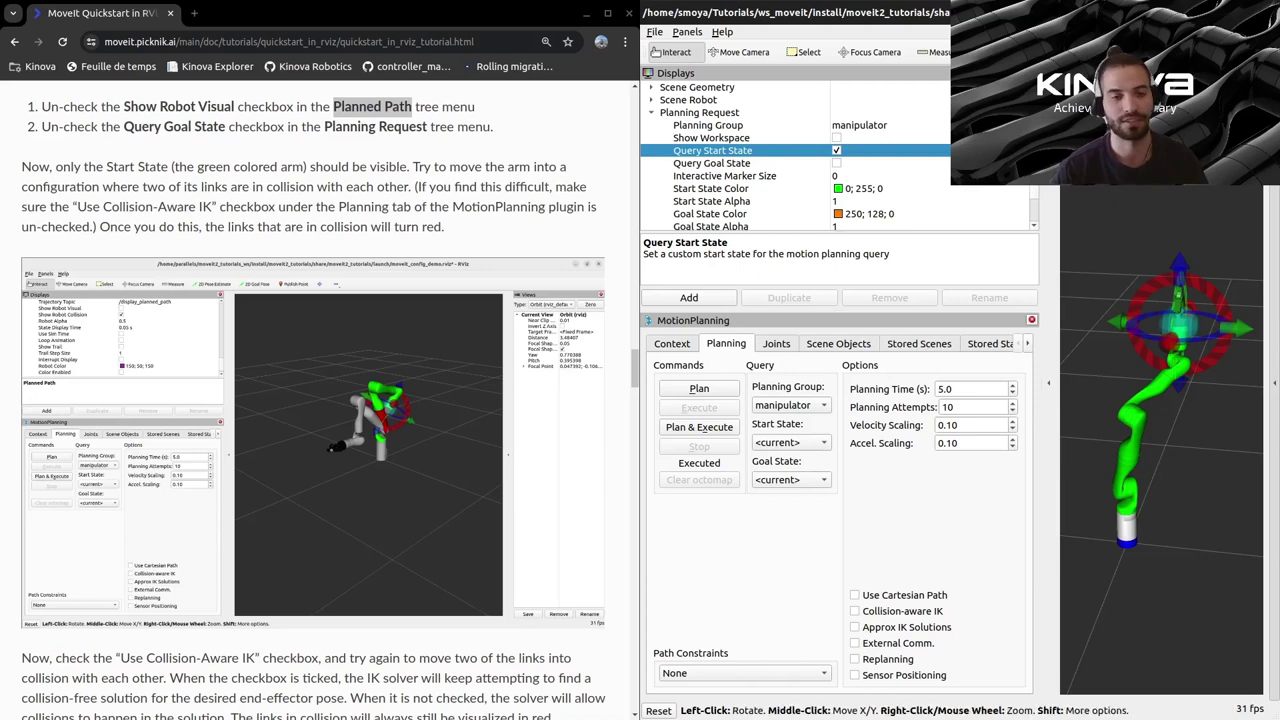
# - Reposition the start-state end effector with its interactive marker to look for a configuration where two links collide
pyautogui.moveTo(1179, 326)
pyautogui.mouseDown()
pyautogui.moveTo(1161, 343)
pyautogui.moveTo(1187, 370)
pyautogui.moveTo(1164, 398)
pyautogui.moveTo(1132, 300)
pyautogui.moveTo(1133, 238)
pyautogui.mouseUp()
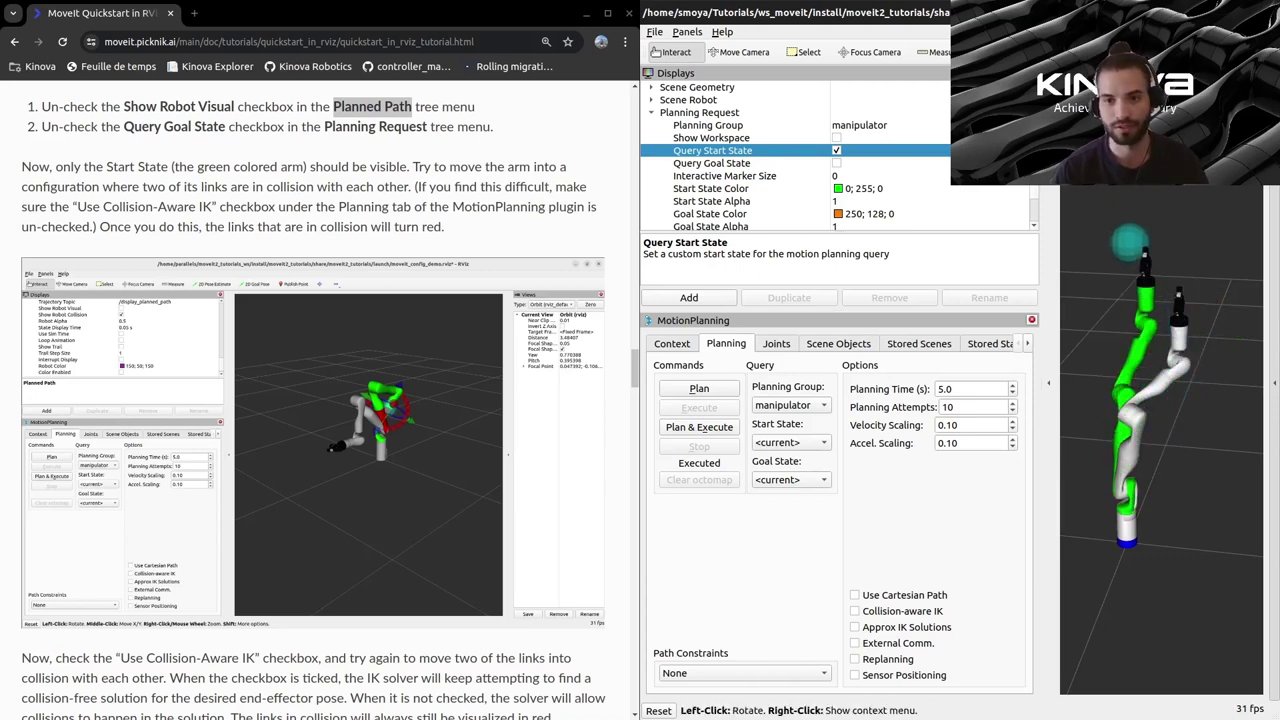
pyautogui.moveTo(1130, 420); pyautogui.dragTo(1186, 412)
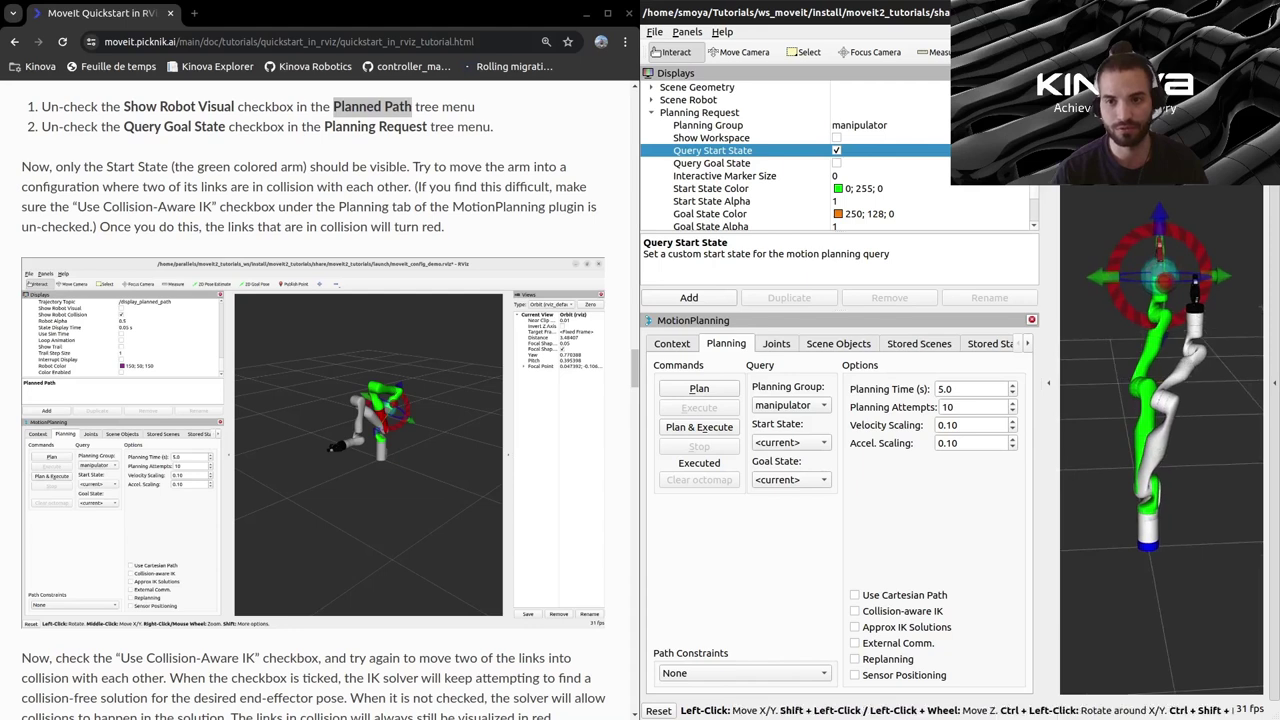
pyautogui.moveTo(1158, 280)
pyautogui.mouseDown()
pyautogui.moveTo(1157, 300)
pyautogui.moveTo(1140, 277)
pyautogui.moveTo(1134, 288)
pyautogui.moveTo(1136, 265)
pyautogui.moveTo(1140, 395)
pyautogui.moveTo(1173, 438)
pyautogui.moveTo(1135, 320)
pyautogui.moveTo(1173, 272)
pyautogui.moveTo(1165, 290)
pyautogui.mouseUp()
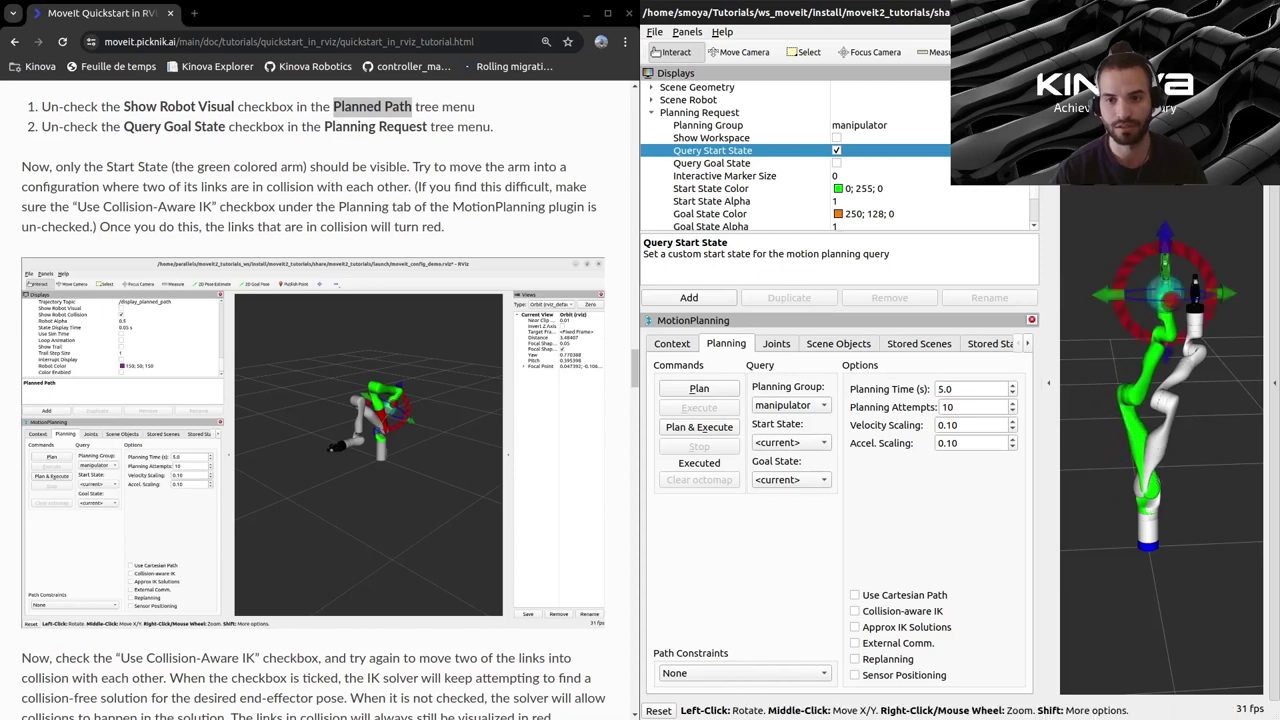
pyautogui.scroll(1, 1162, 400)
pyautogui.moveTo(1150, 400); pyautogui.dragTo(1215, 388, button='middle')
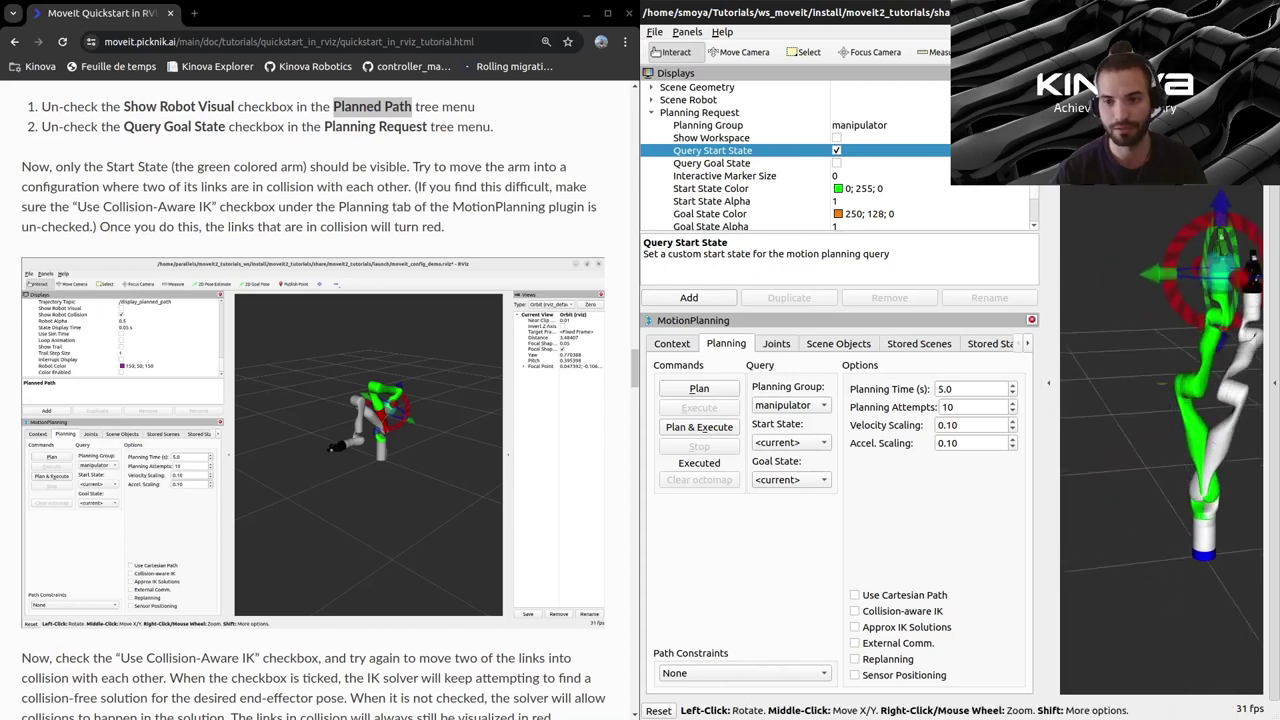
pyautogui.moveTo(1130, 400); pyautogui.dragTo(1255, 400)
pyautogui.moveTo(1240, 400); pyautogui.dragTo(1150, 388, button='middle')
pyautogui.moveTo(1120, 400); pyautogui.dragTo(1255, 398)
pyautogui.moveTo(1160, 400); pyautogui.dragTo(1142, 435, button='middle')
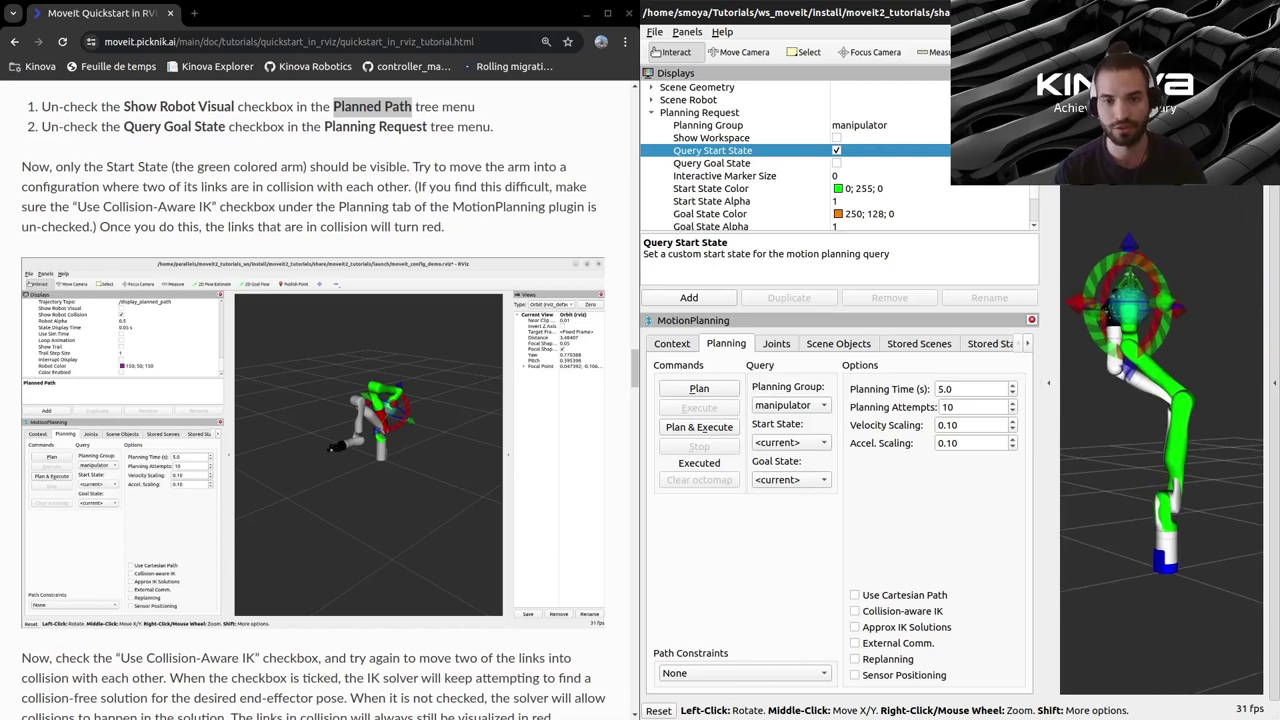
# - Set the start state's joint_4 to 152° and joint_6 to about 48° to fold the arm into its base
pyautogui.click(776, 343)
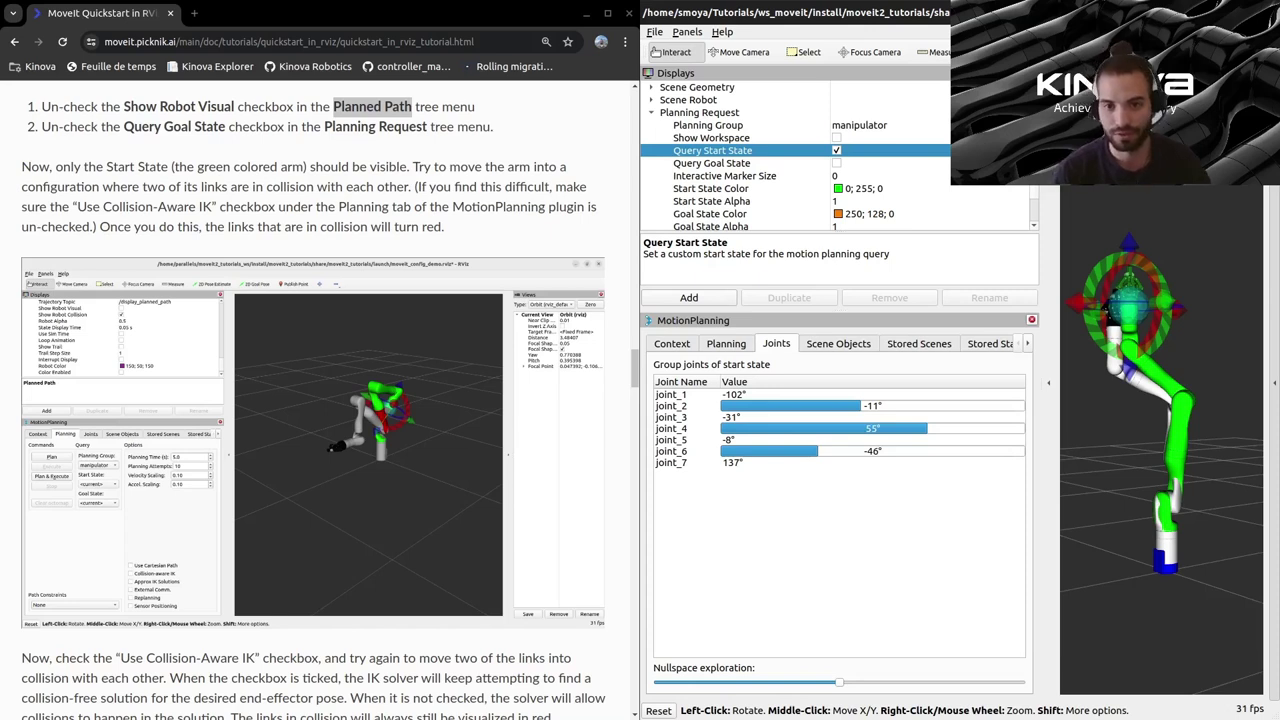
pyautogui.moveTo(927, 428); pyautogui.dragTo(1022, 428)
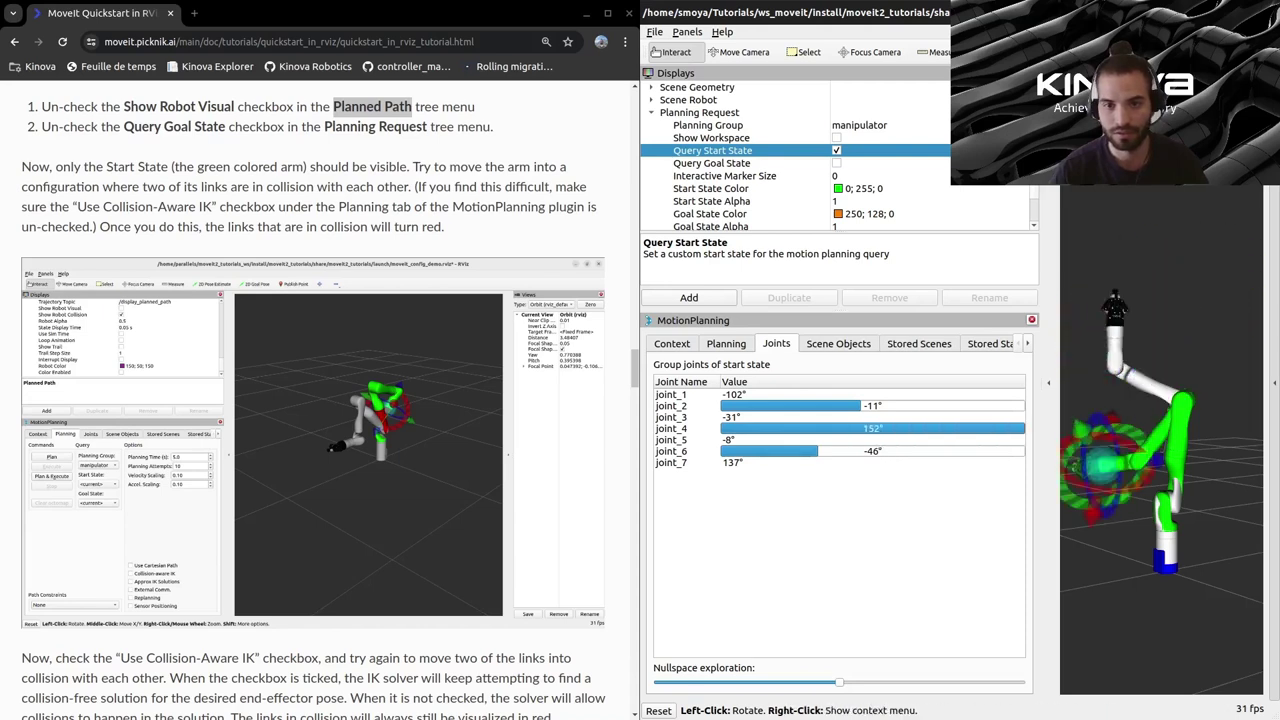
pyautogui.moveTo(818, 451); pyautogui.dragTo(884, 451)
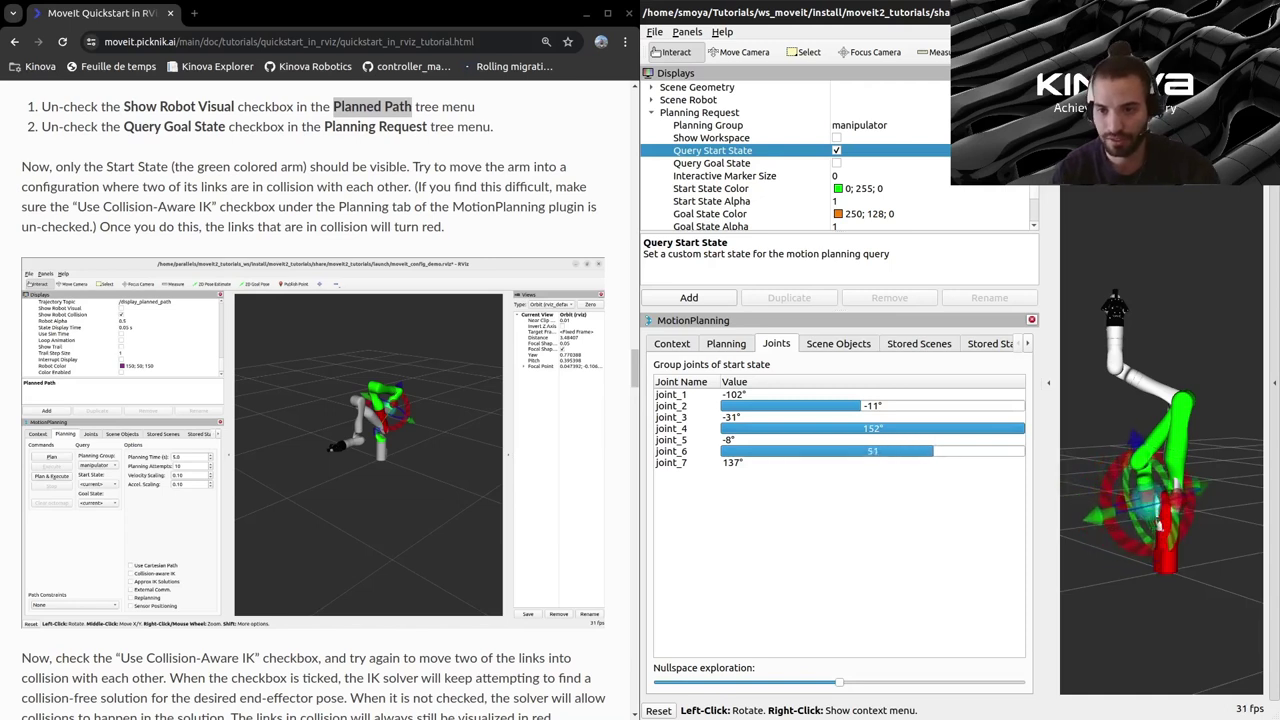
# - Examine the folded start-state arm from several angles to check which links are in collision
pyautogui.moveTo(1100, 610); pyautogui.dragTo(1230, 635)
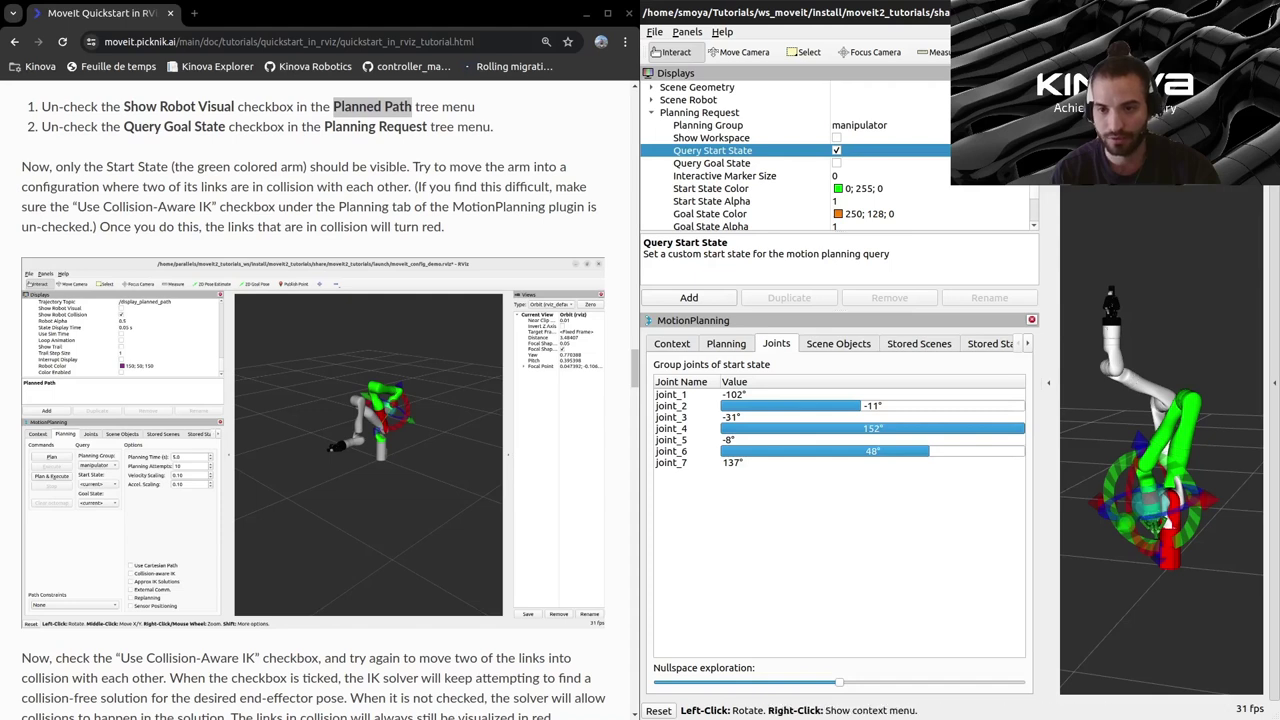
pyautogui.scroll(-3, 1161, 450)
pyautogui.scroll(3, 1161, 450)
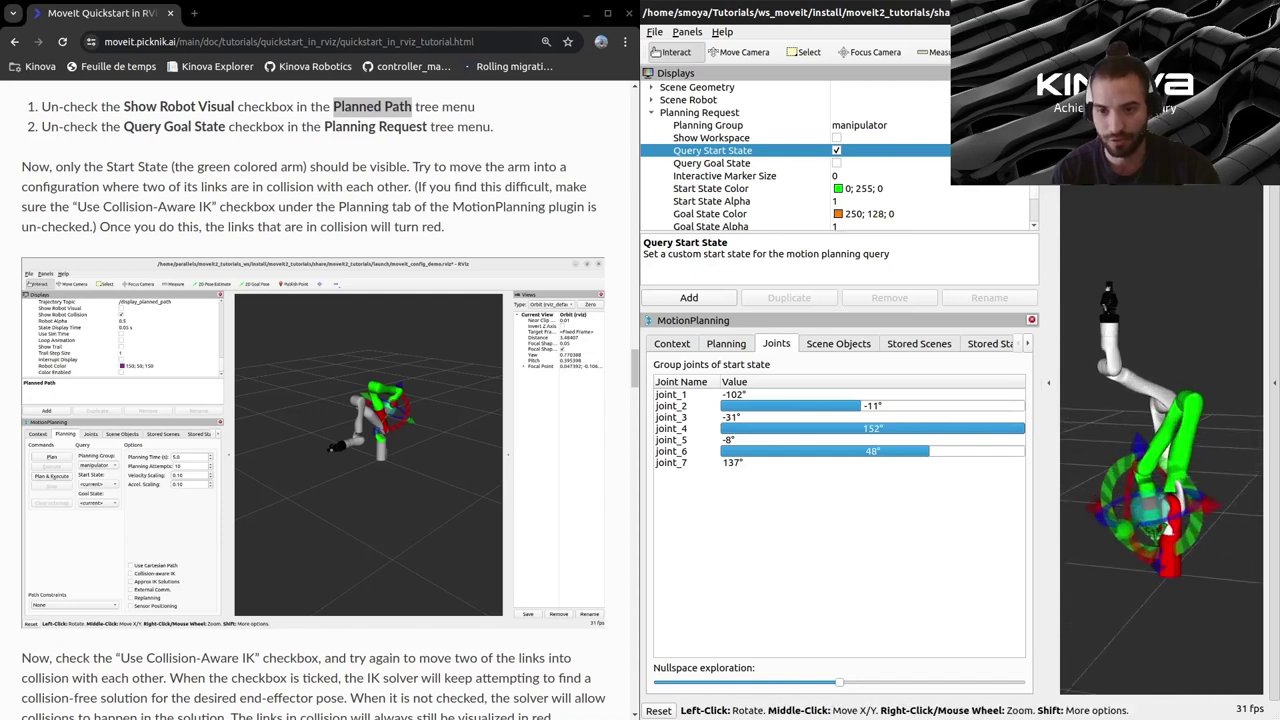
pyautogui.moveTo(1200, 600); pyautogui.dragTo(1142, 584, button='middle')
pyautogui.moveTo(1220, 590)
pyautogui.mouseDown()
pyautogui.moveTo(1100, 600)
pyautogui.moveTo(1240, 590)
pyautogui.mouseUp()
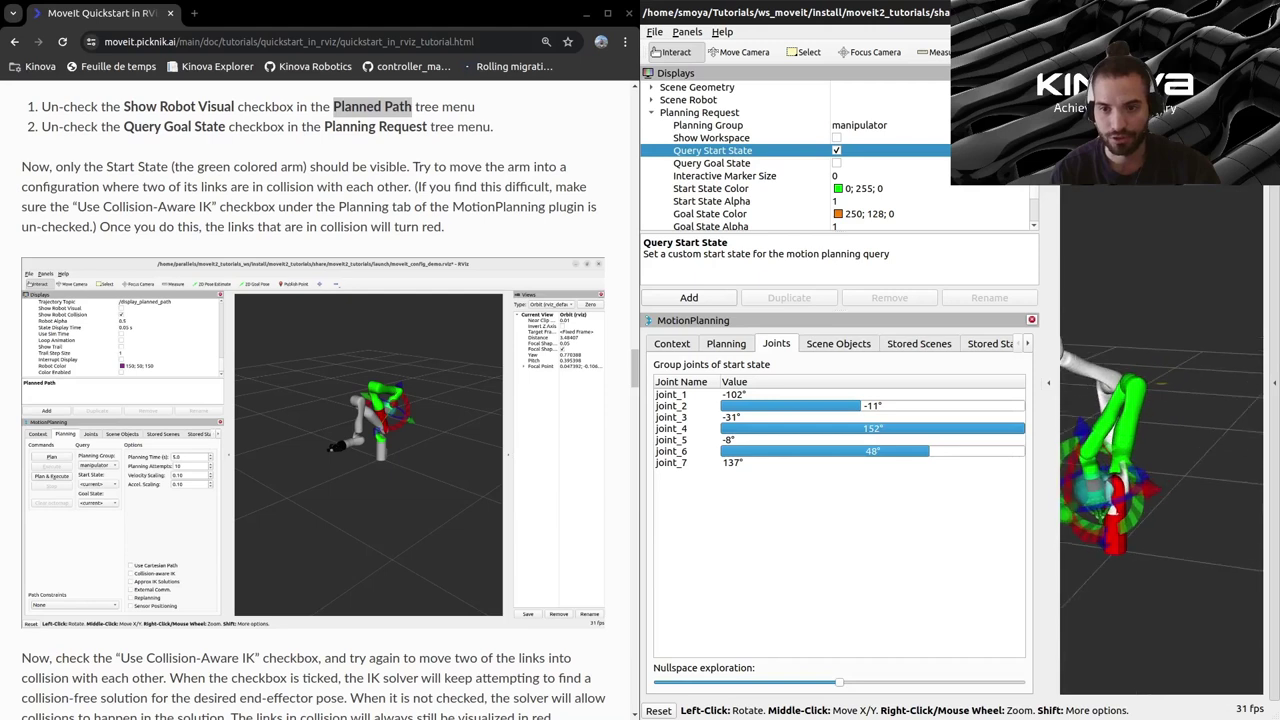
pyautogui.moveTo(1066, 480); pyautogui.dragTo(1058, 480)
pyautogui.moveTo(1110, 500); pyautogui.dragTo(1156, 525, button='middle')
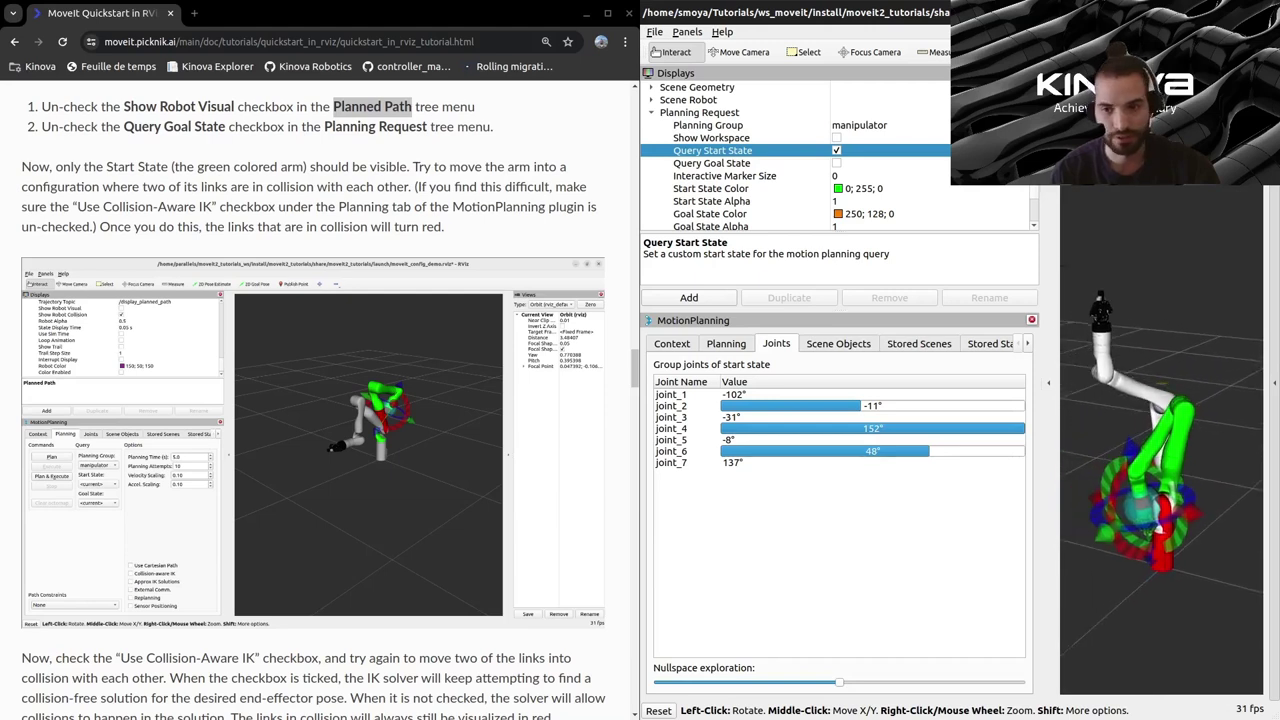
pyautogui.moveTo(1120, 520); pyautogui.dragTo(1188, 528)
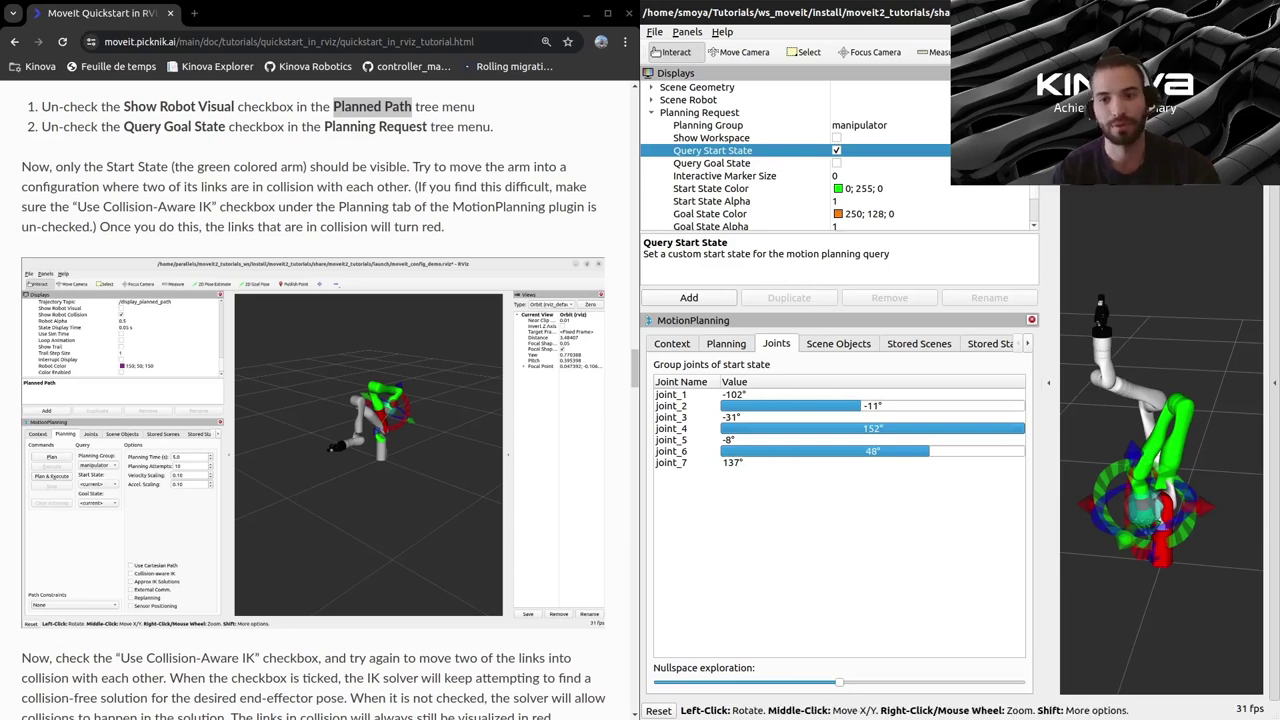
# - Enable Collision-aware IK and move the start-state end effector upward, away from the robot's base
pyautogui.moveTo(1145, 505)
pyautogui.mouseDown()
pyautogui.moveTo(1124, 498)
pyautogui.moveTo(1142, 506)
pyautogui.mouseUp()
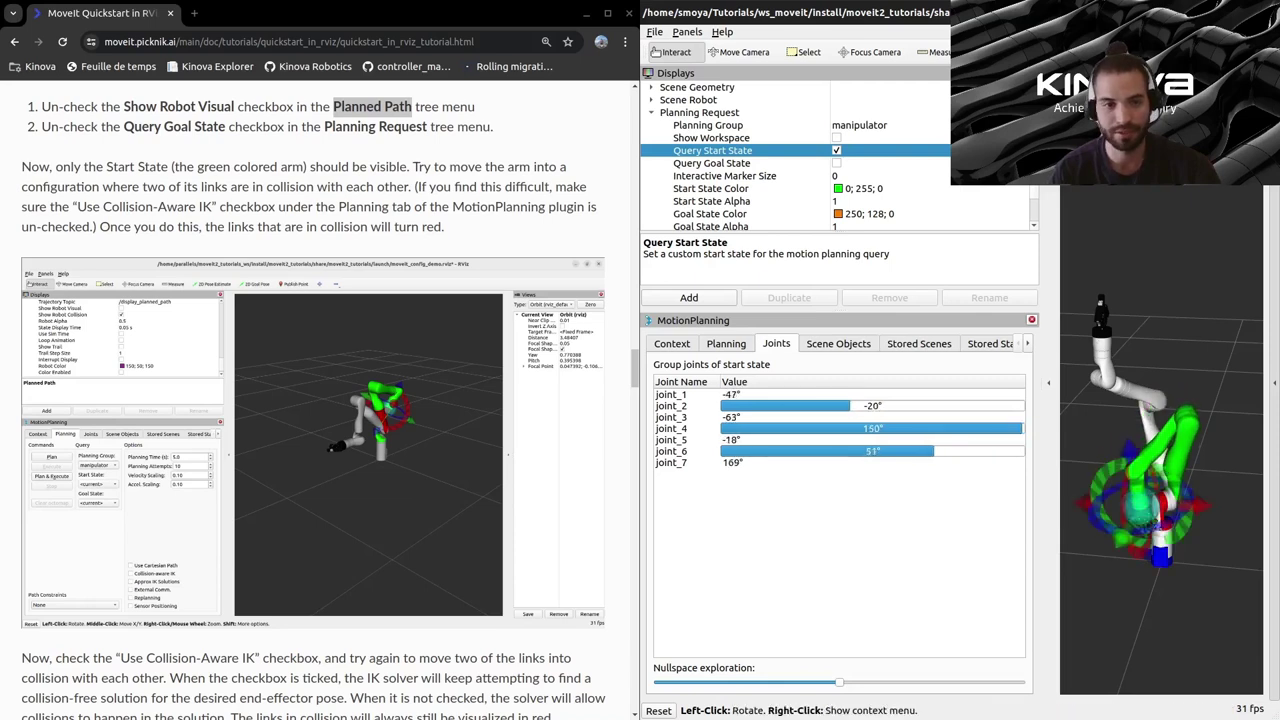
pyautogui.click(726, 343)
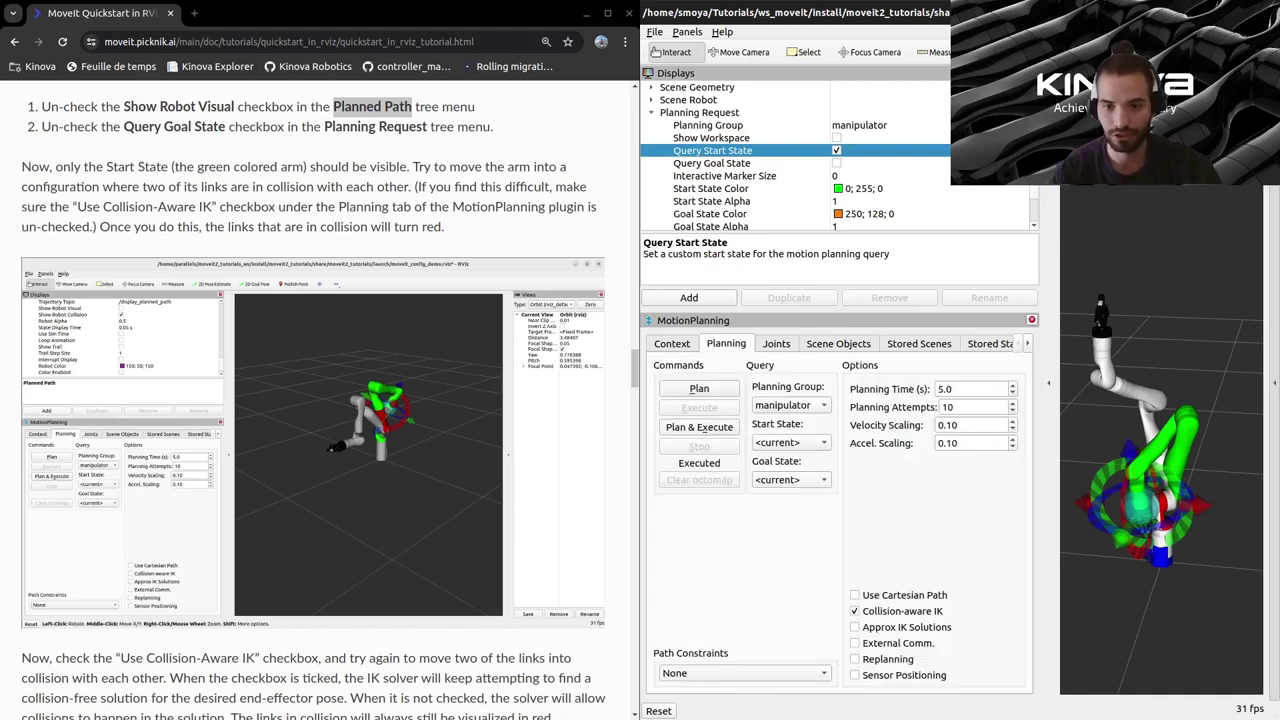
pyautogui.moveTo(1141, 508)
pyautogui.mouseDown()
pyautogui.moveTo(1121, 505)
pyautogui.moveTo(1163, 514)
pyautogui.moveTo(1092, 506)
pyautogui.moveTo(1150, 520)
pyautogui.moveTo(1100, 462)
pyautogui.moveTo(1128, 456)
pyautogui.moveTo(1133, 433)
pyautogui.moveTo(1126, 466)
pyautogui.moveTo(1136, 440)
pyautogui.mouseUp()
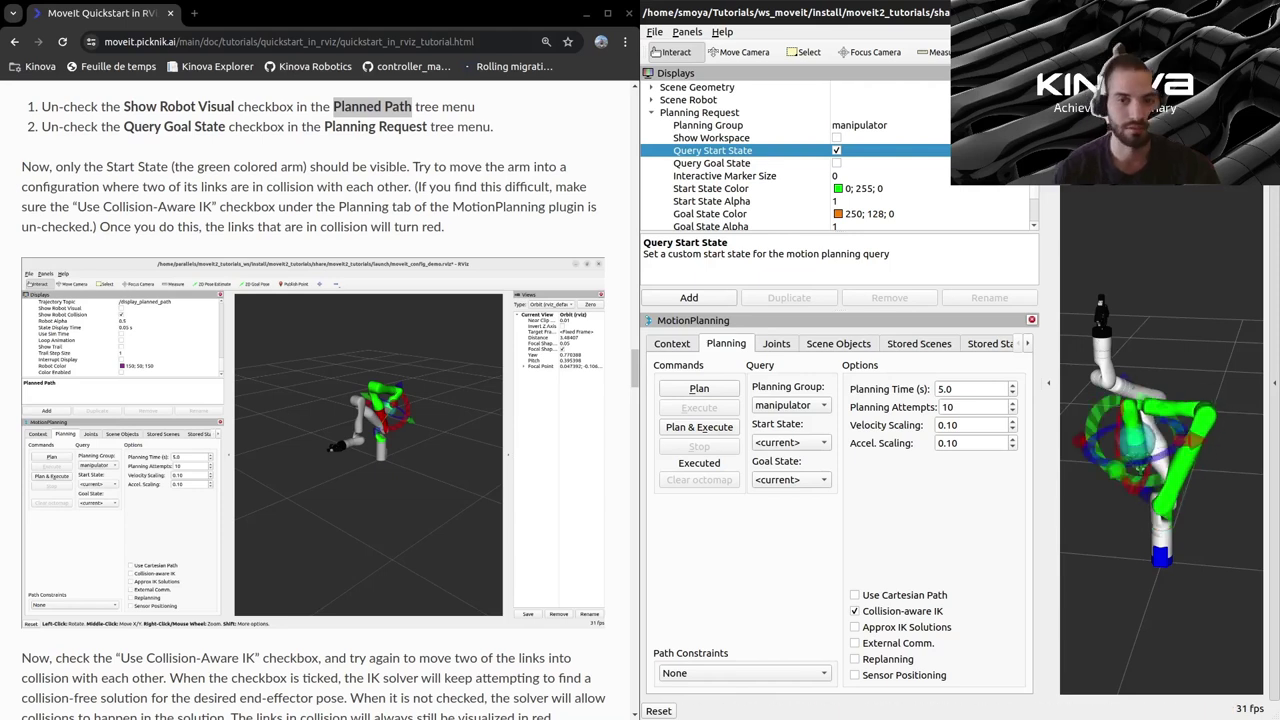
# - Read the tutorial's explanation of Collision-aware IK and the Moving out of Reachable Workspace section
pyautogui.scroll(-5, 313, 300)
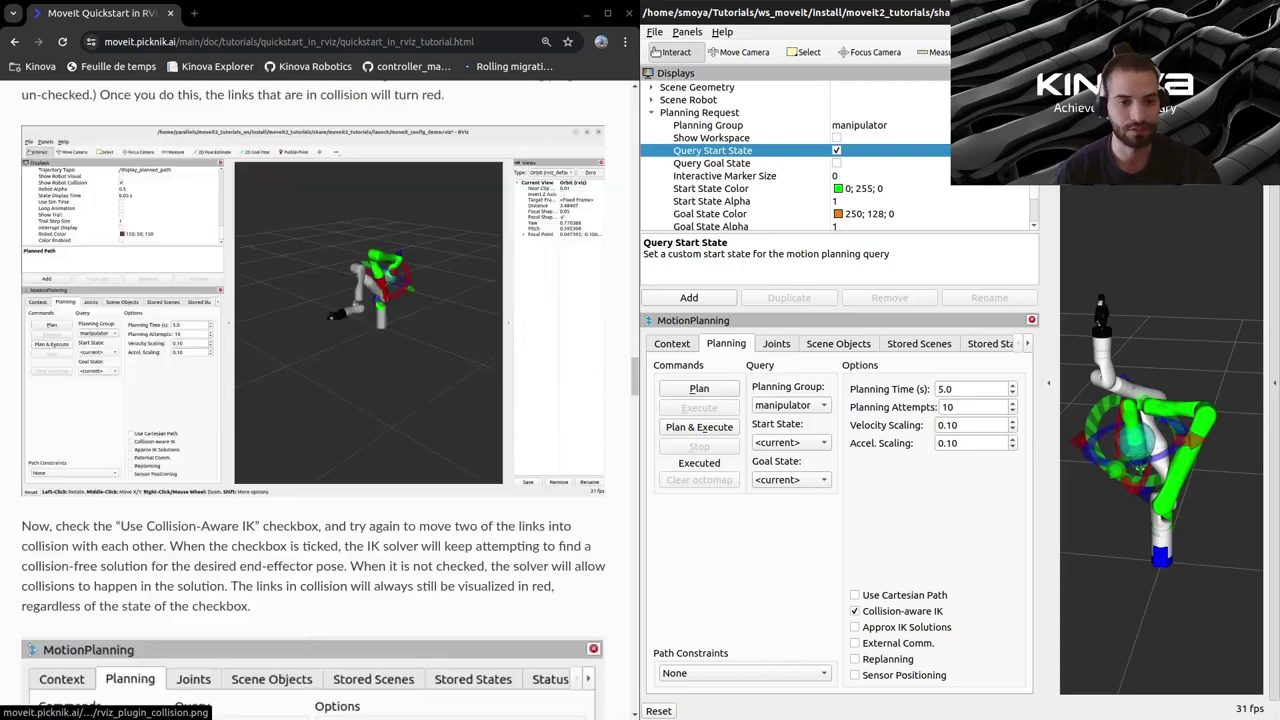
pyautogui.scroll(-3, 313, 360)
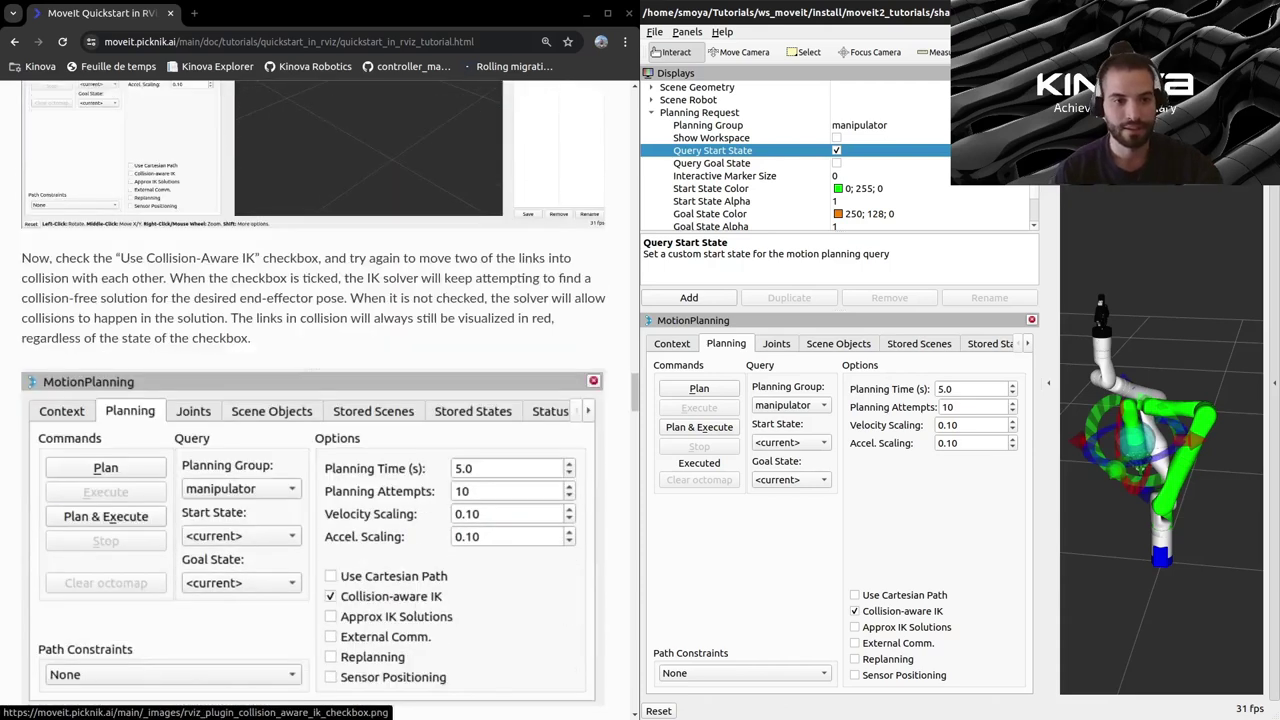
pyautogui.scroll(-2, 313, 400)
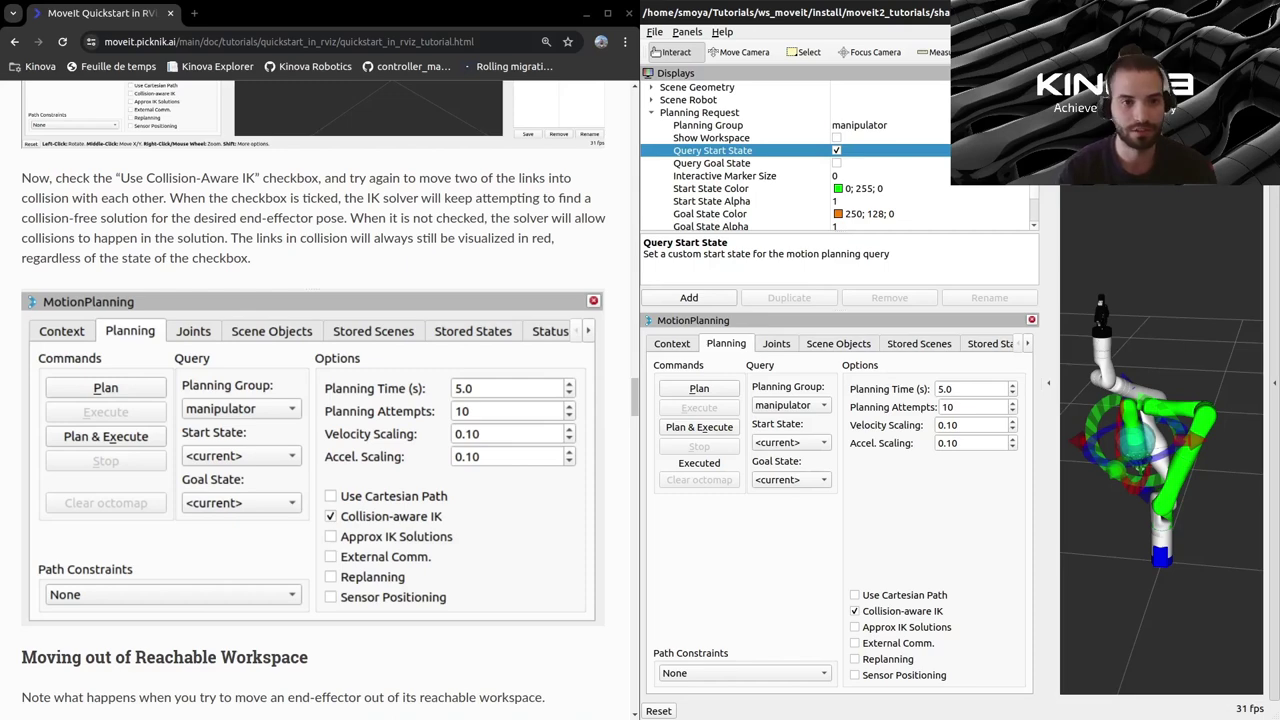
pyautogui.scroll(-3, 313, 400)
pyautogui.scroll(3, 313, 400)
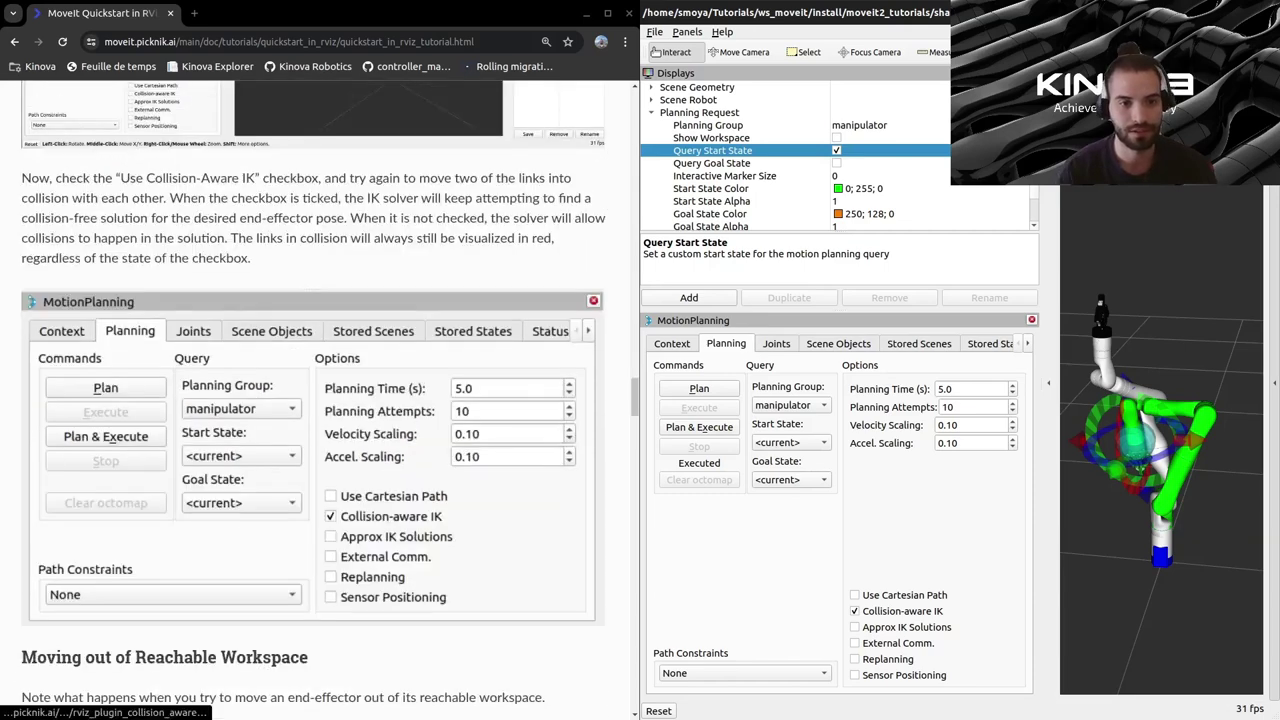
pyautogui.scroll(-3, 313, 400)
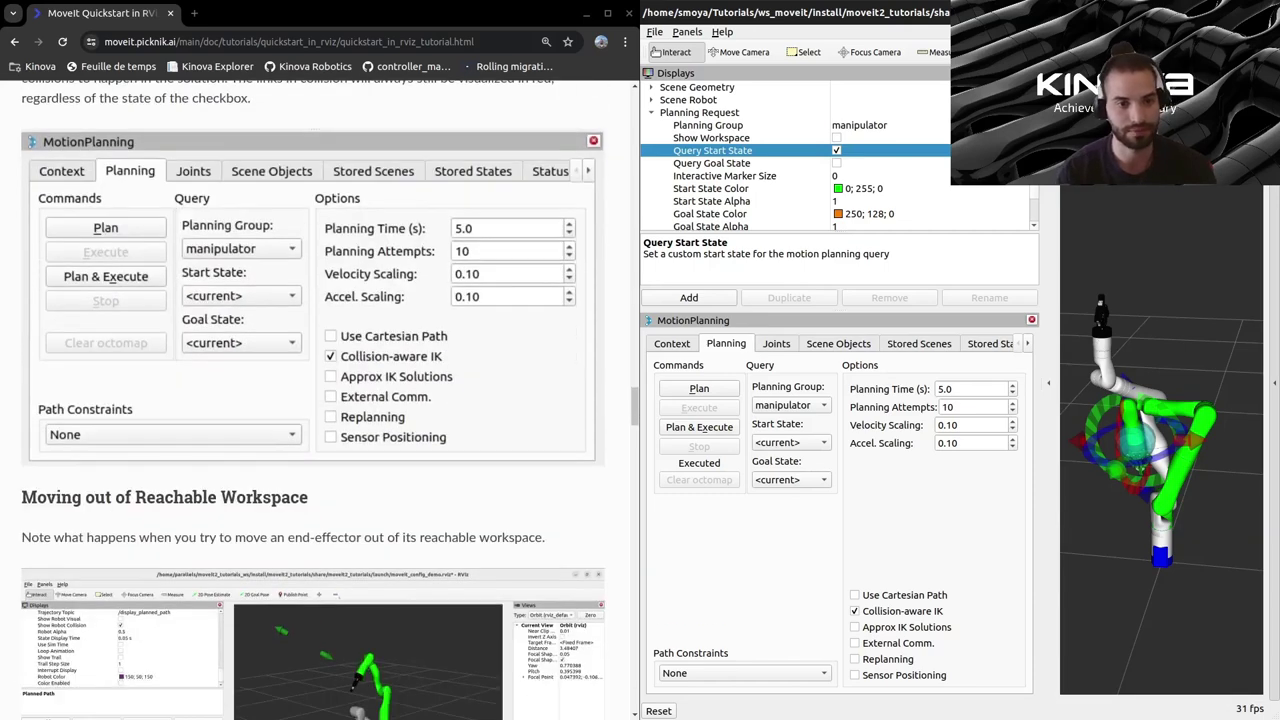
pyautogui.scroll(-6, 313, 400)
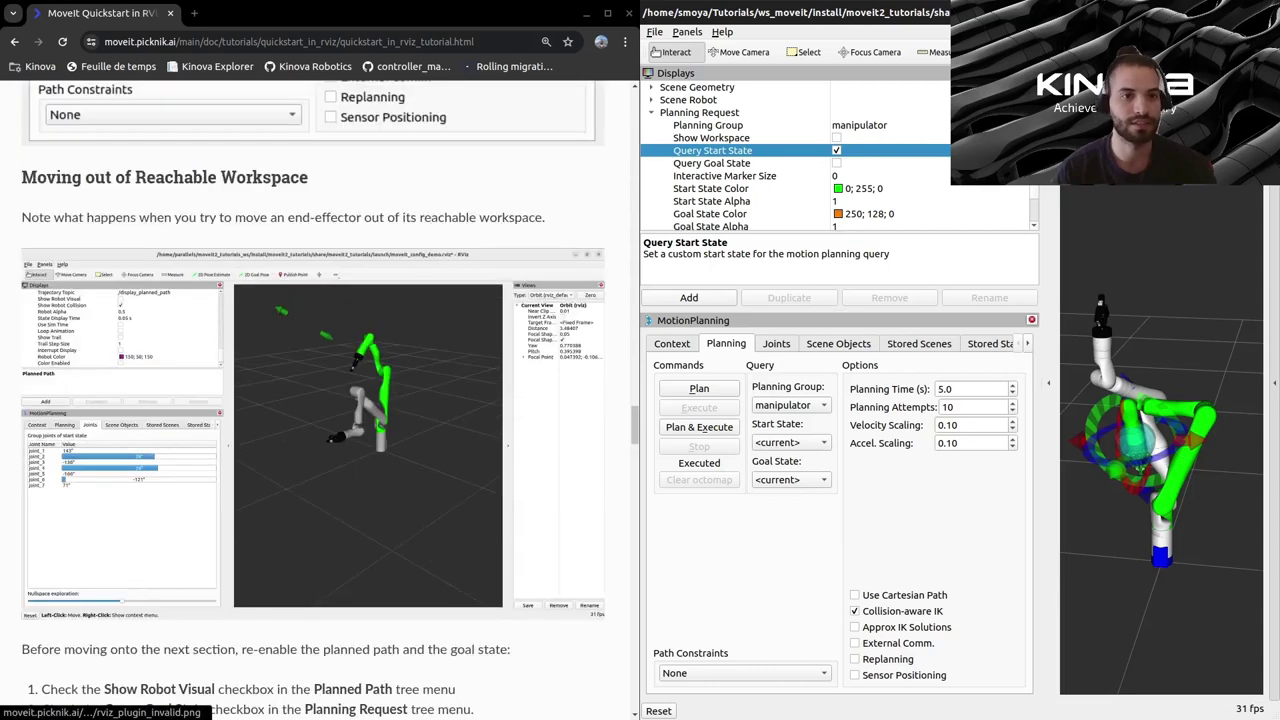
pyautogui.scroll(-2, 313, 400)
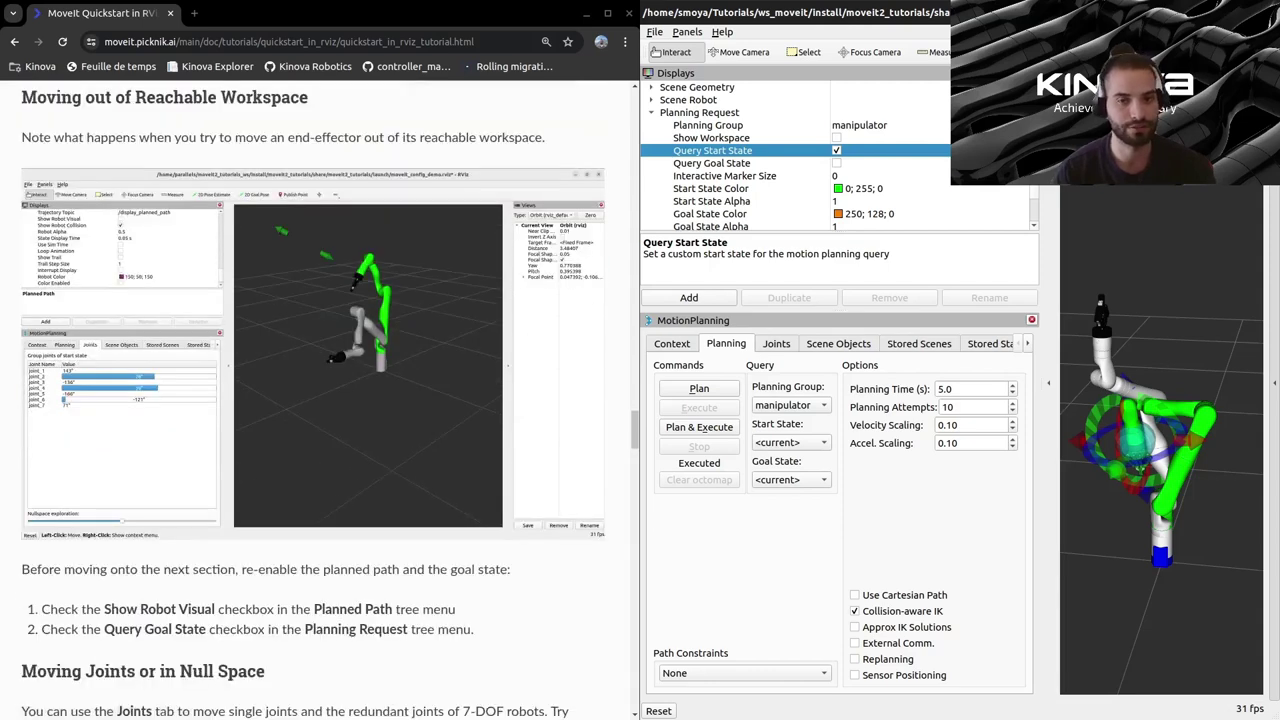
pyautogui.scroll(-1, 1161, 440)
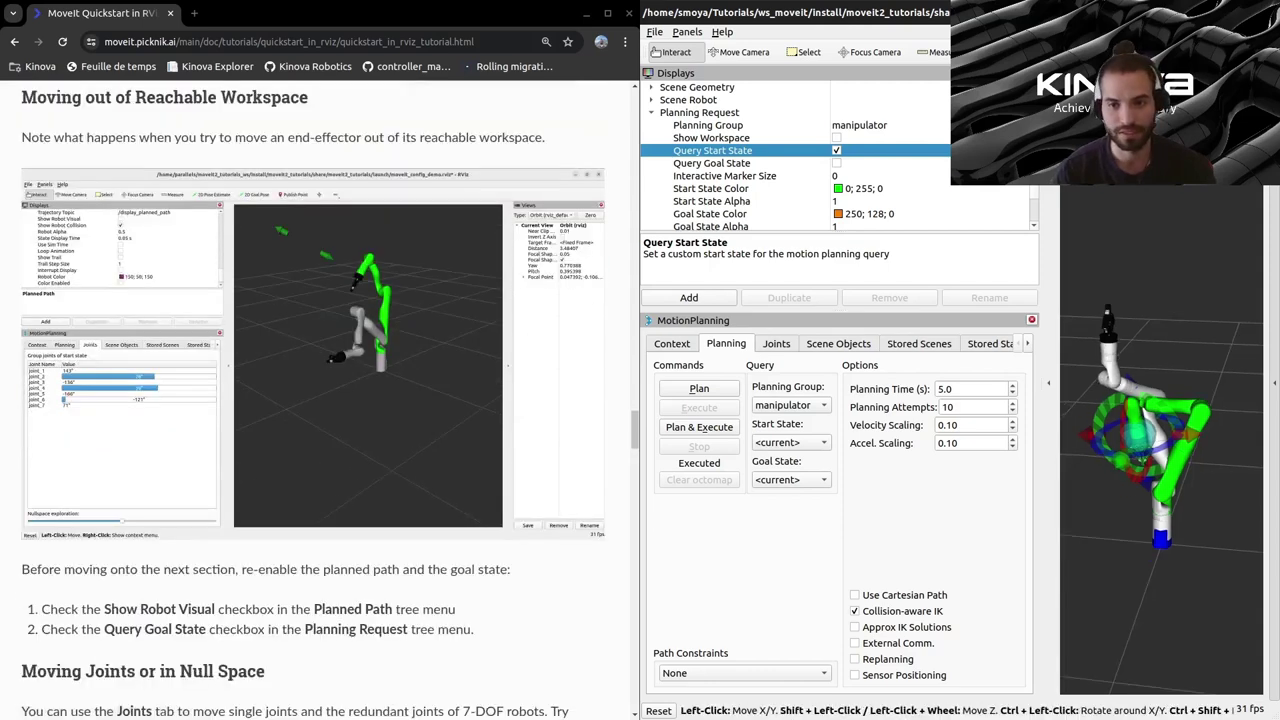
# - Move the start-state end effector outward from the base to test its reachable workspace
pyautogui.moveTo(1130, 590)
pyautogui.mouseDown()
pyautogui.moveTo(1200, 625)
pyautogui.moveTo(1172, 582)
pyautogui.moveTo(1187, 592)
pyautogui.mouseUp()
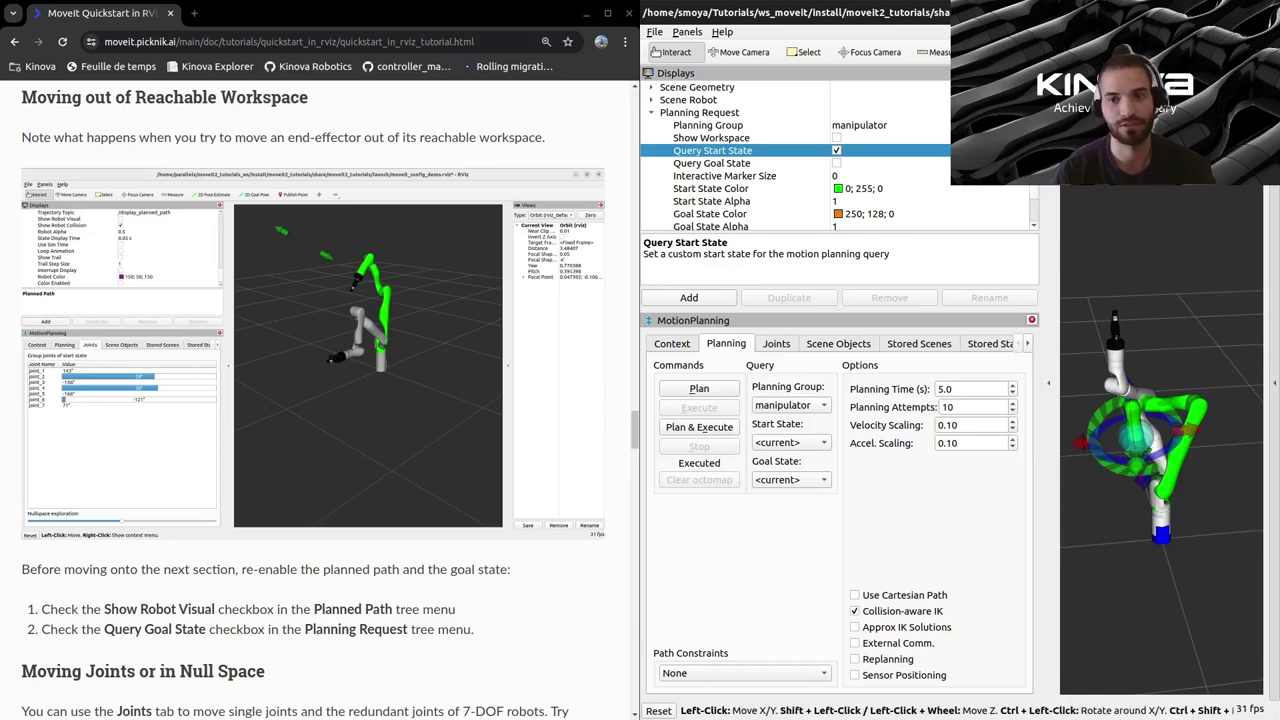
pyautogui.moveTo(1134, 440)
pyautogui.mouseDown()
pyautogui.moveTo(1119, 192)
pyautogui.moveTo(1104, 348)
pyautogui.moveTo(1114, 268)
pyautogui.moveTo(1100, 220)
pyautogui.moveTo(1102, 365)
pyautogui.moveTo(1118, 461)
pyautogui.moveTo(1130, 452)
pyautogui.moveTo(1078, 432)
pyautogui.moveTo(1100, 410)
pyautogui.moveTo(1080, 344)
pyautogui.moveTo(1086, 211)
pyautogui.moveTo(1110, 420)
pyautogui.moveTo(1192, 463)
pyautogui.moveTo(1165, 445)
pyautogui.moveTo(1098, 294)
pyautogui.moveTo(1097, 430)
pyautogui.mouseUp()
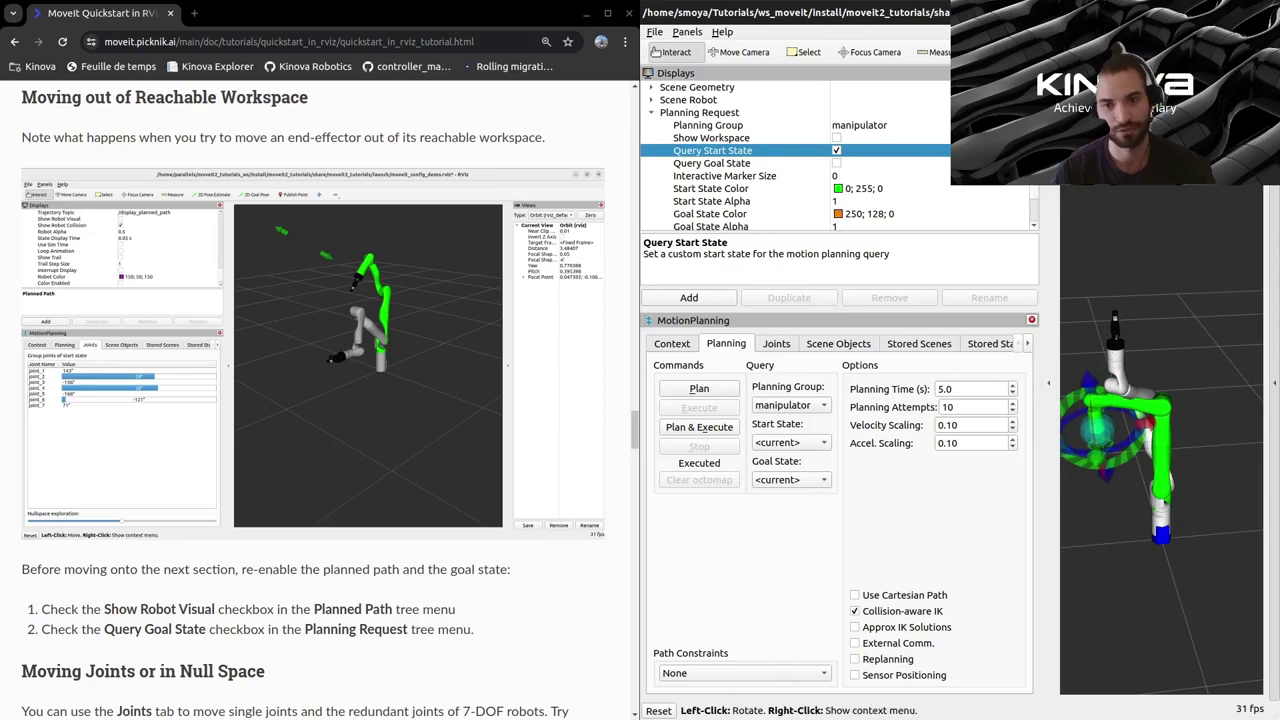
# - Read the Moving Joints or in Null Space section and move the start-state end effector slightly lower
pyautogui.scroll(-5, 313, 400)
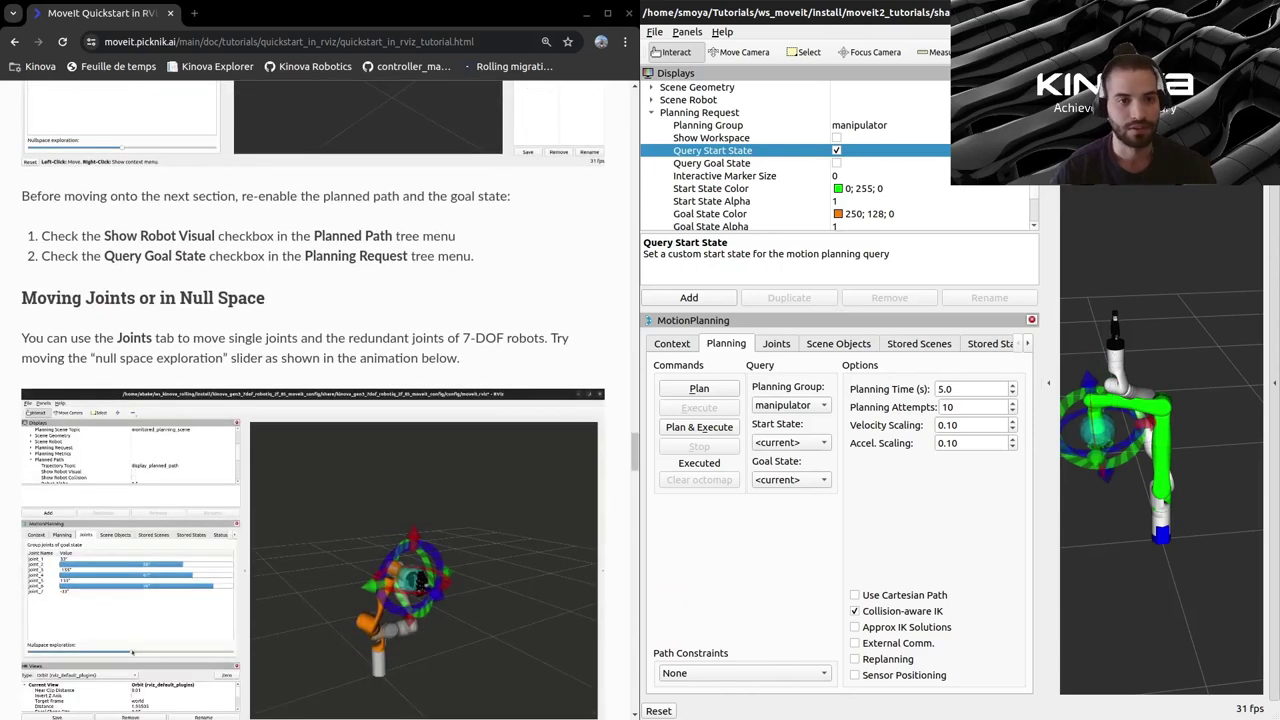
pyautogui.scroll(-1, 313, 400)
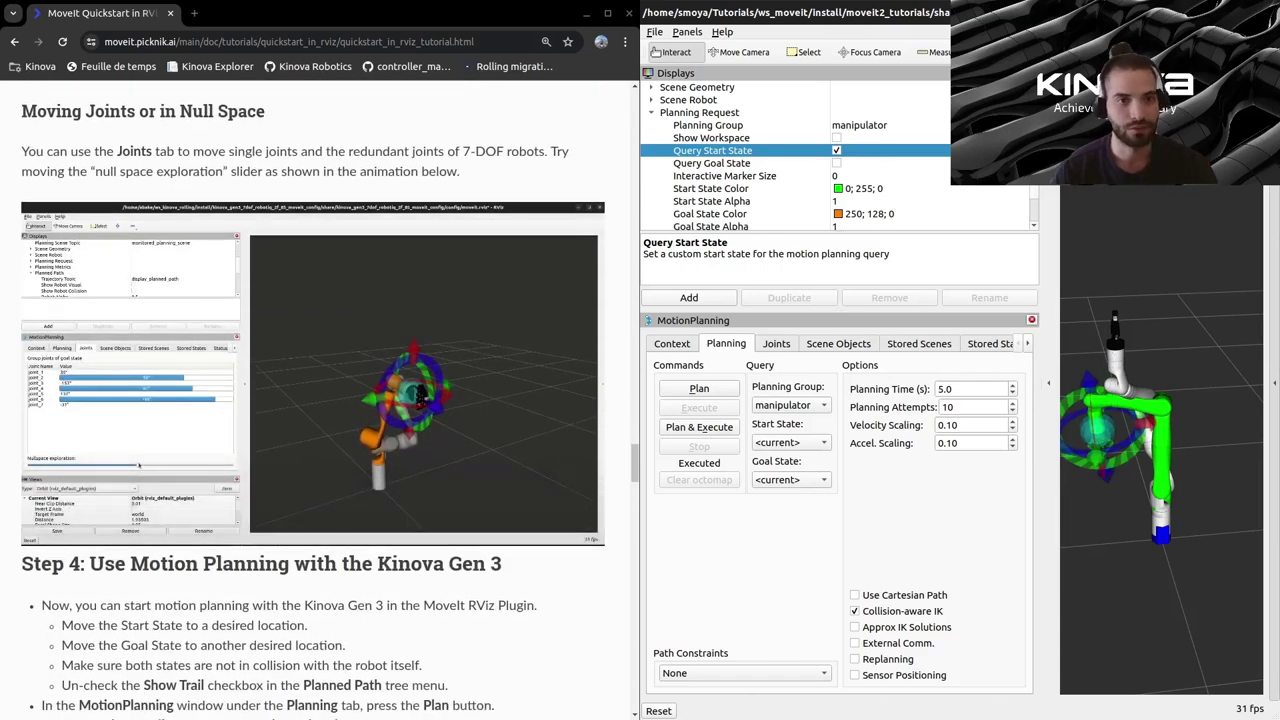
pyautogui.moveTo(1120, 500); pyautogui.dragTo(1225, 500)
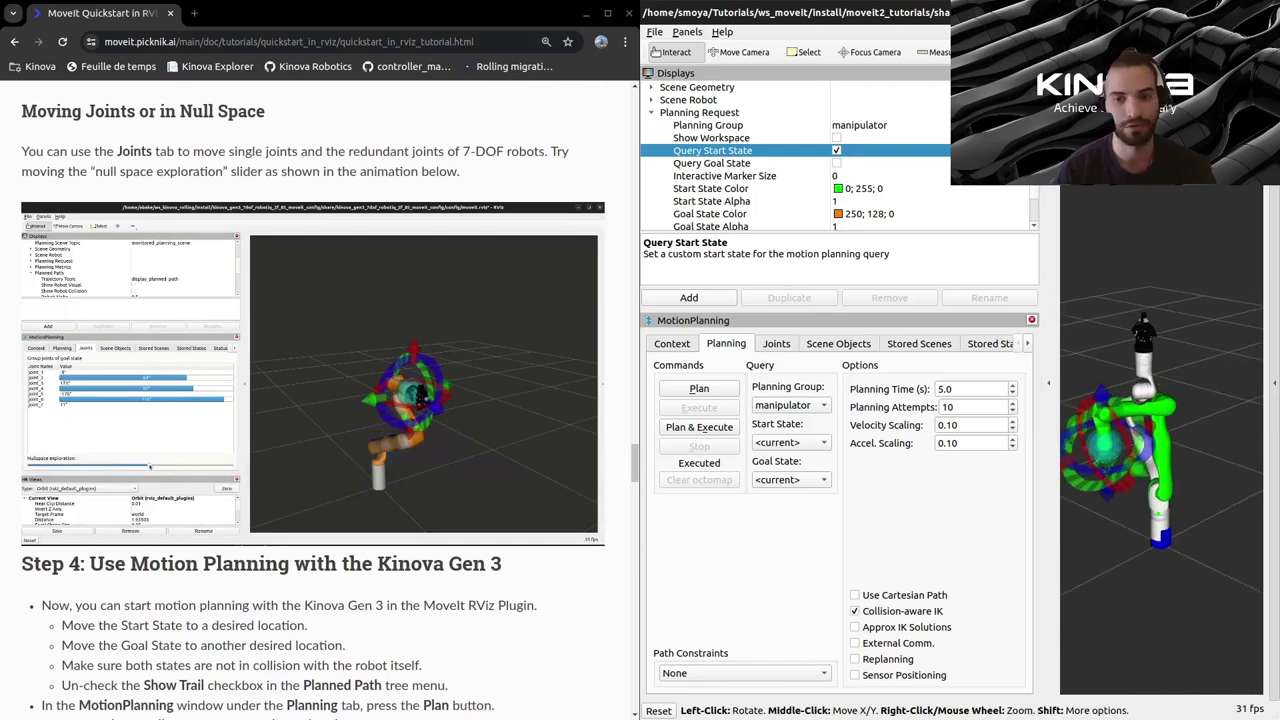
pyautogui.moveTo(1103, 442); pyautogui.dragTo(1108, 456)
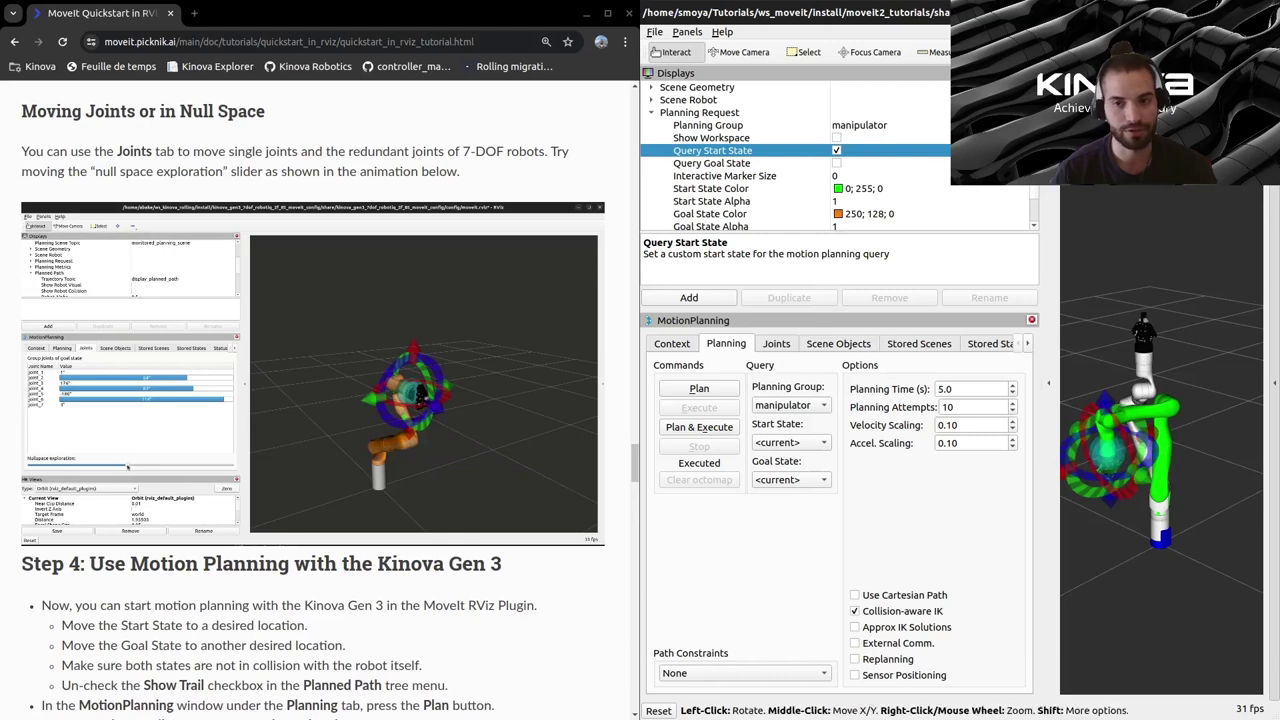
pyautogui.moveTo(1205, 455); pyautogui.dragTo(1182, 436)
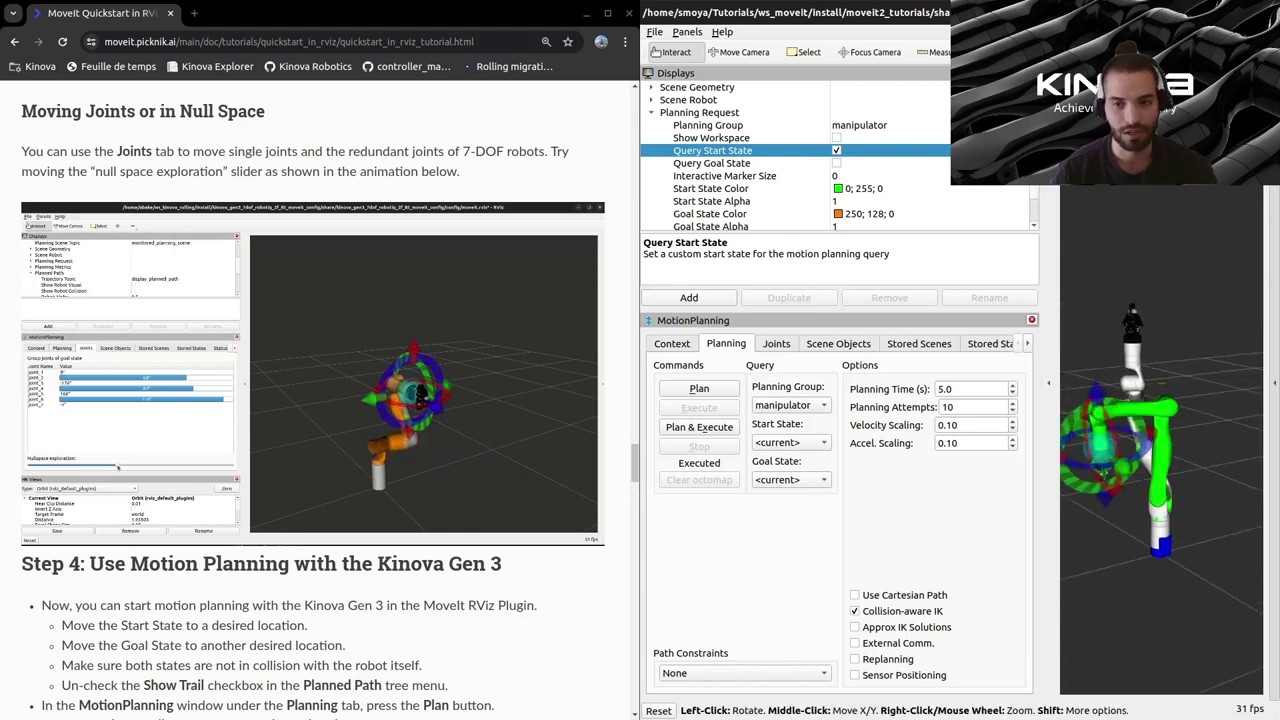
pyautogui.moveTo(1102, 447)
pyautogui.mouseDown()
pyautogui.moveTo(1136, 494)
pyautogui.moveTo(1105, 467)
pyautogui.mouseUp()
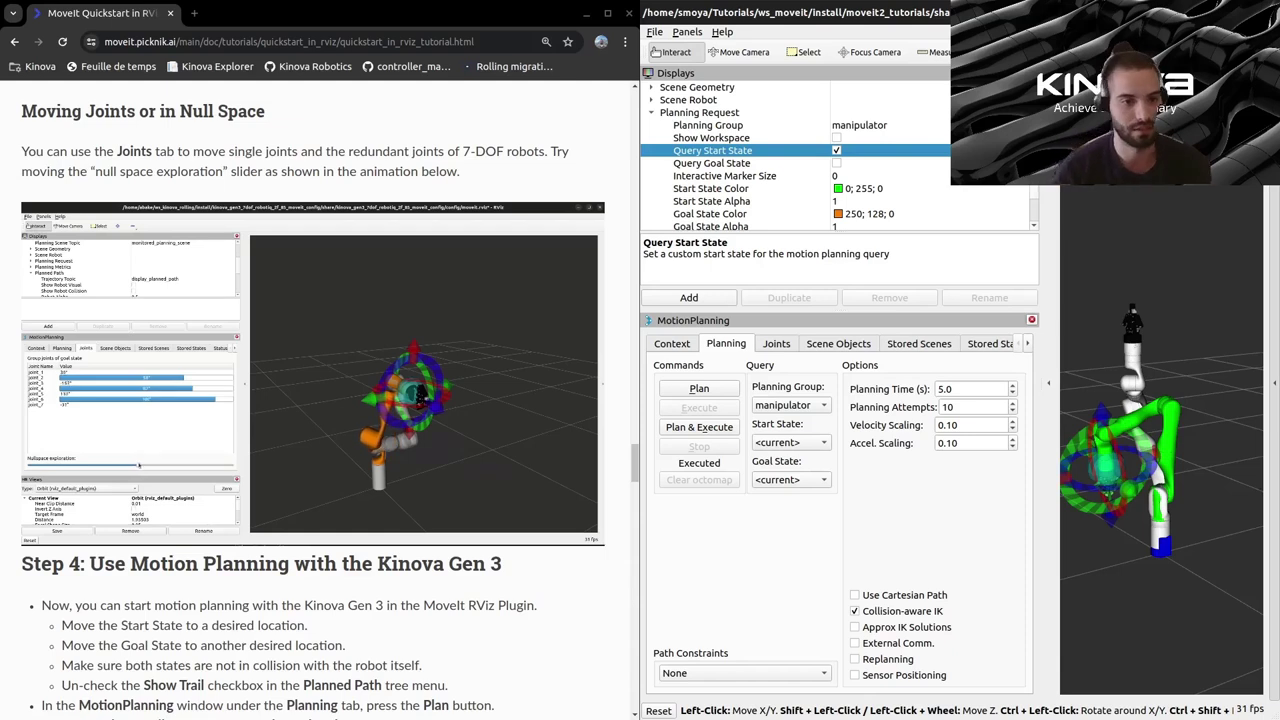
# - Inspect the start state's joint values and the Nullspace exploration control
pyautogui.click(776, 343)
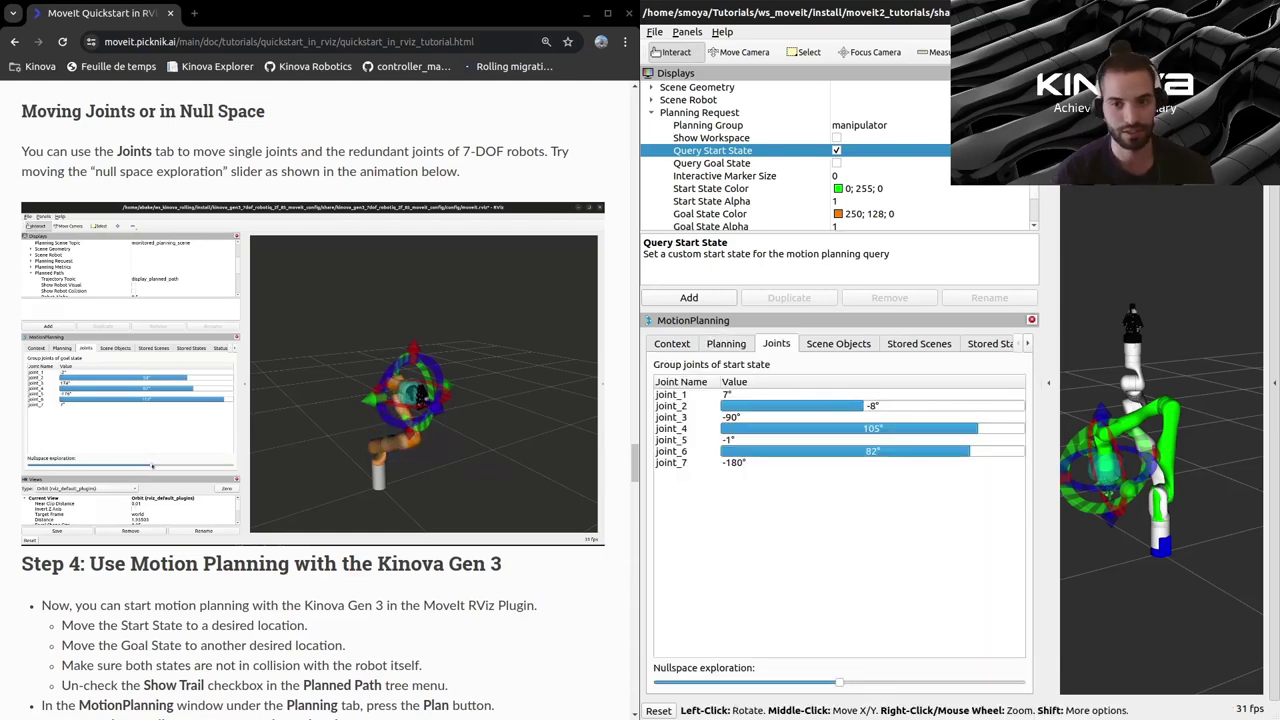
pyautogui.moveTo(1200, 480)
pyautogui.mouseDown()
pyautogui.moveTo(1230, 462)
pyautogui.moveTo(1220, 471)
pyautogui.mouseUp()
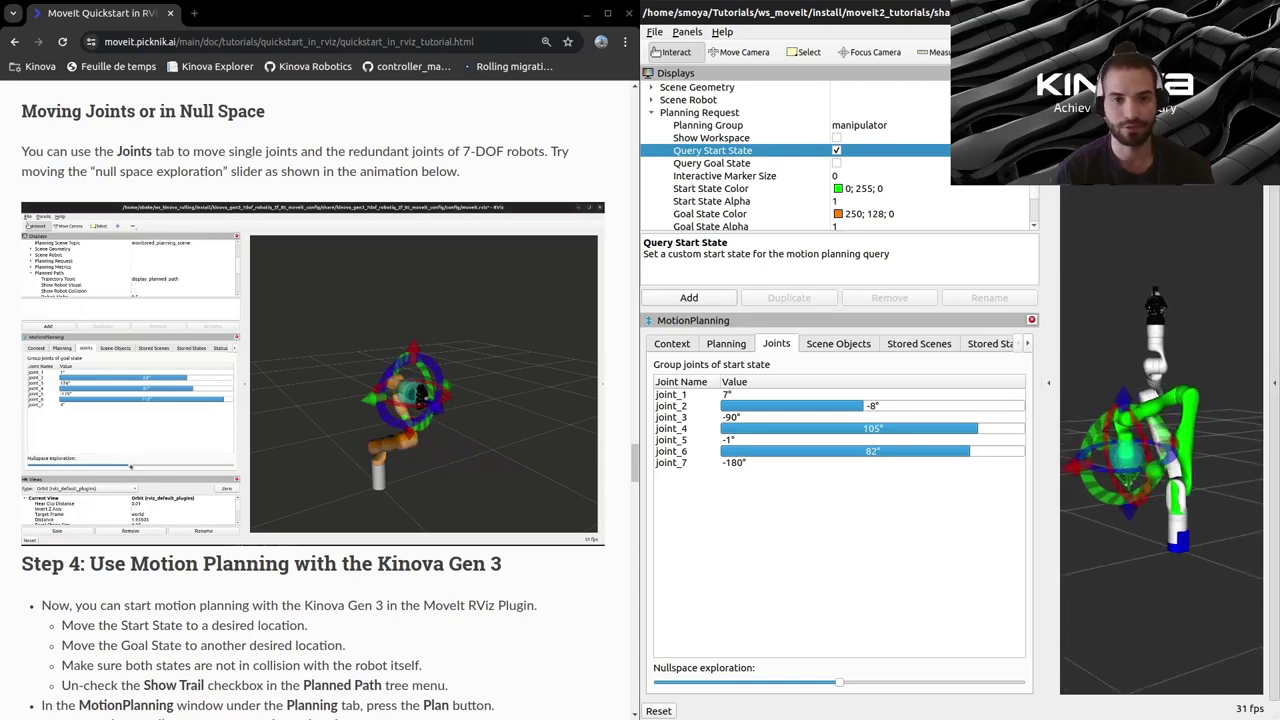
pyautogui.click(725, 343)
pyautogui.click(775, 343)
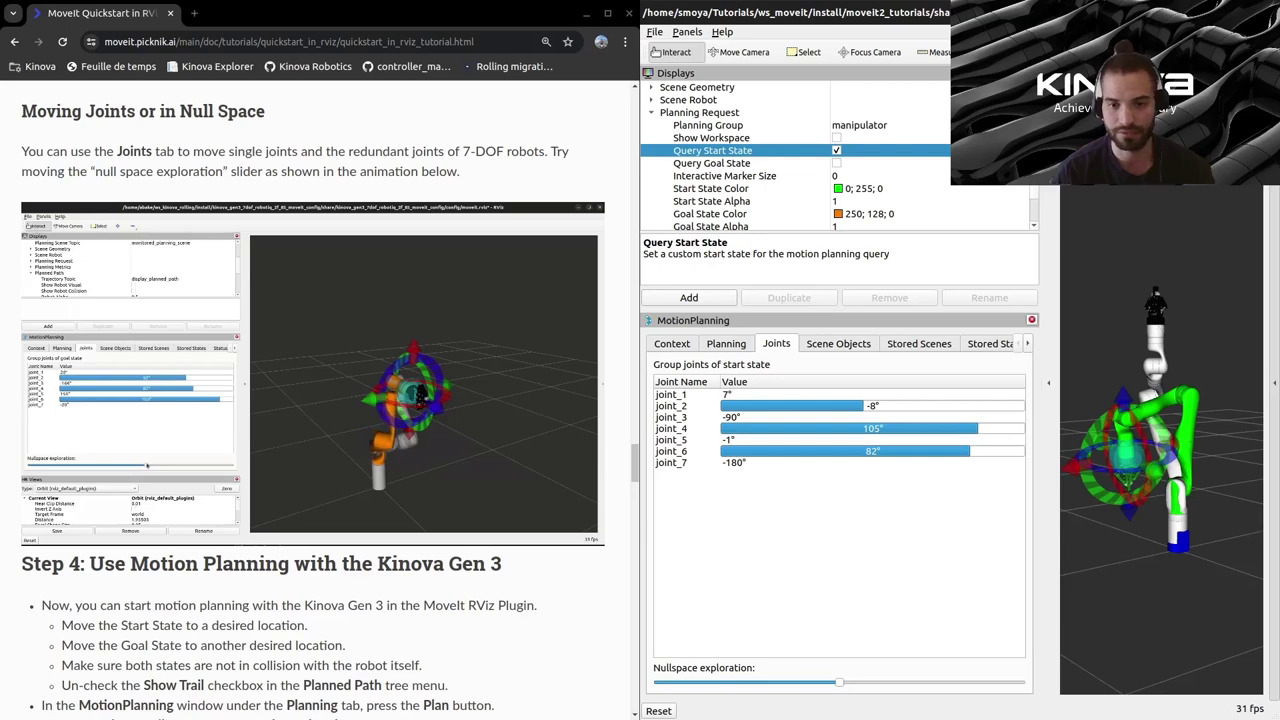
# - Move the start-state arm through its null space with the Nullspace exploration control, in both directions
pyautogui.moveTo(838, 682)
pyautogui.mouseDown()
pyautogui.moveTo(737, 682)
pyautogui.moveTo(1008, 682)
pyautogui.moveTo(711, 682)
pyautogui.moveTo(839, 682)
pyautogui.mouseUp()
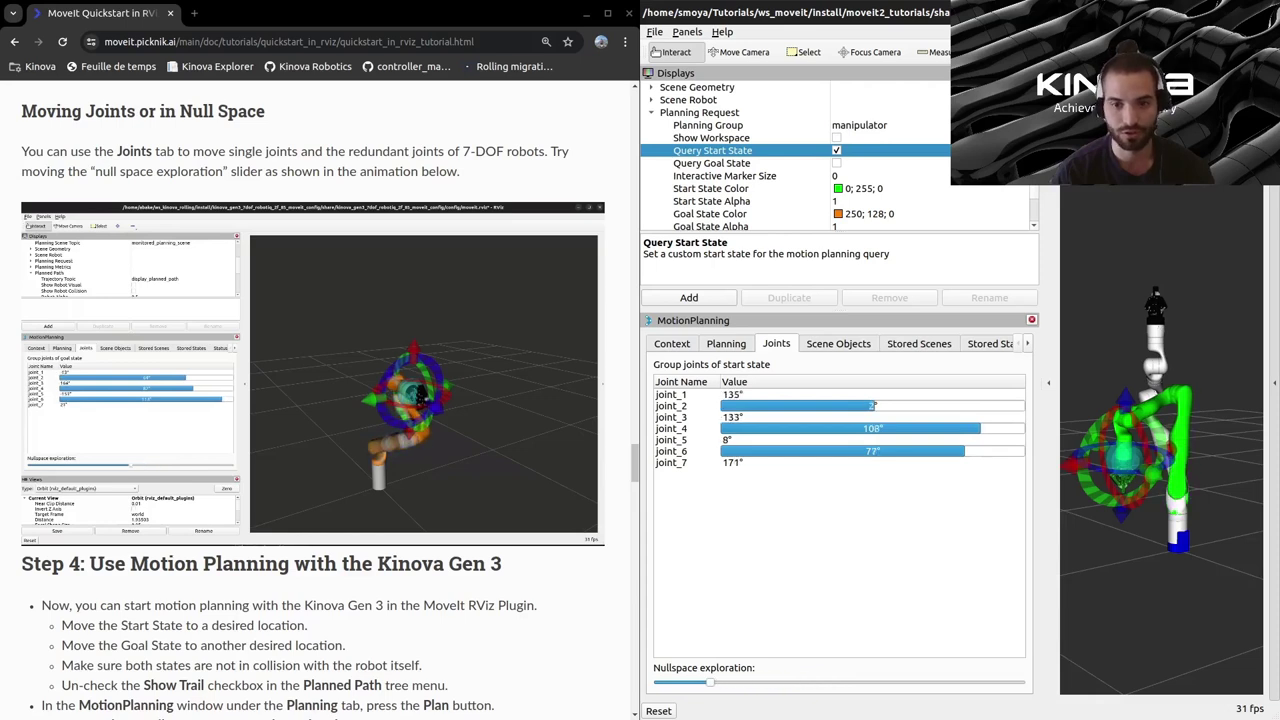
pyautogui.moveTo(710, 682); pyautogui.dragTo(710, 682)
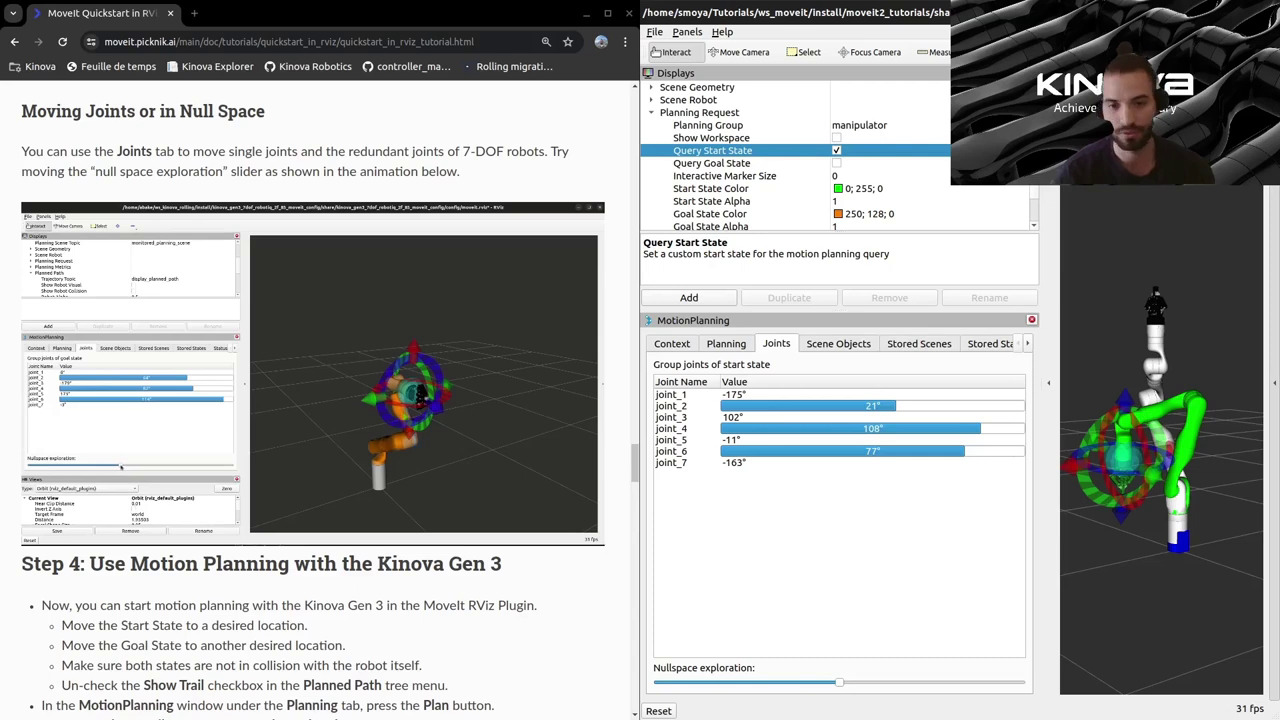
pyautogui.moveTo(839, 682)
pyautogui.mouseDown()
pyautogui.moveTo(962, 682)
pyautogui.moveTo(839, 682)
pyautogui.moveTo(861, 682)
pyautogui.mouseUp()
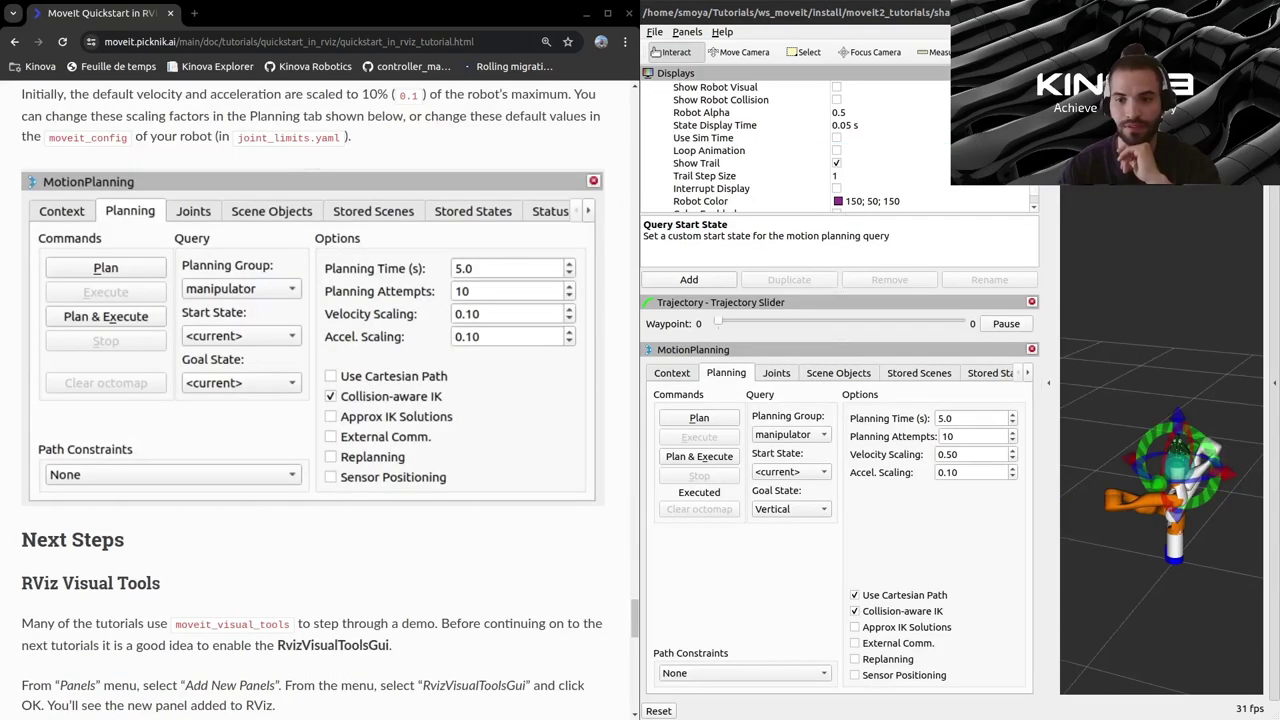
# - Read the tutorial's RViz Visual Tools section under Next Steps on adding the RvizVisualToolsGui panel
pyautogui.scroll(-5, 320, 400)
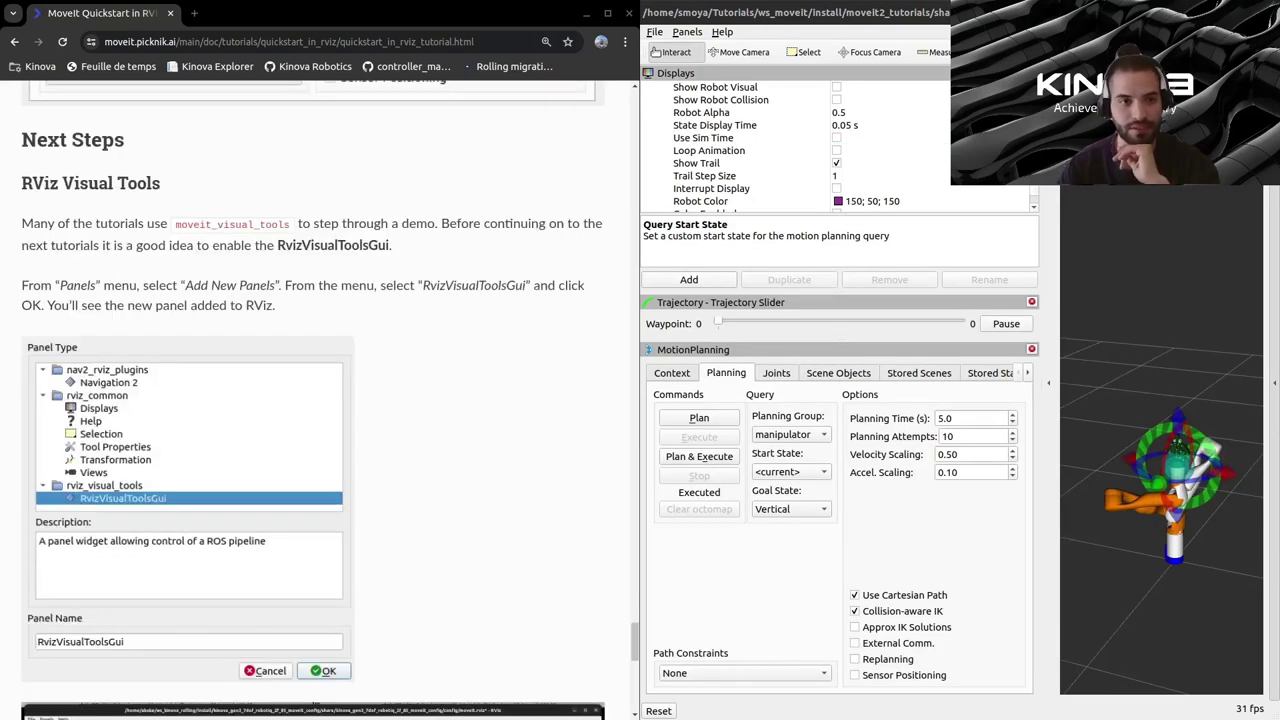
pyautogui.scroll(-1, 320, 400)
pyautogui.scroll(1, 320, 400)
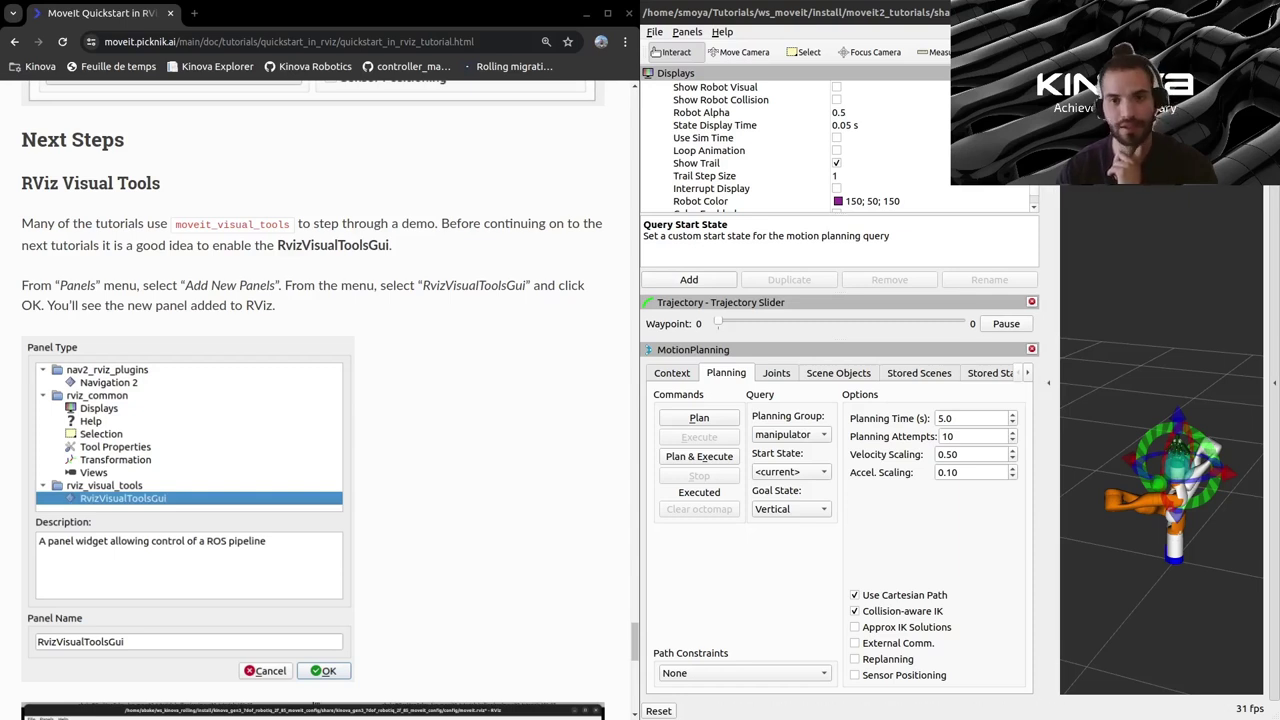
pyautogui.scroll(-4, 313, 400)
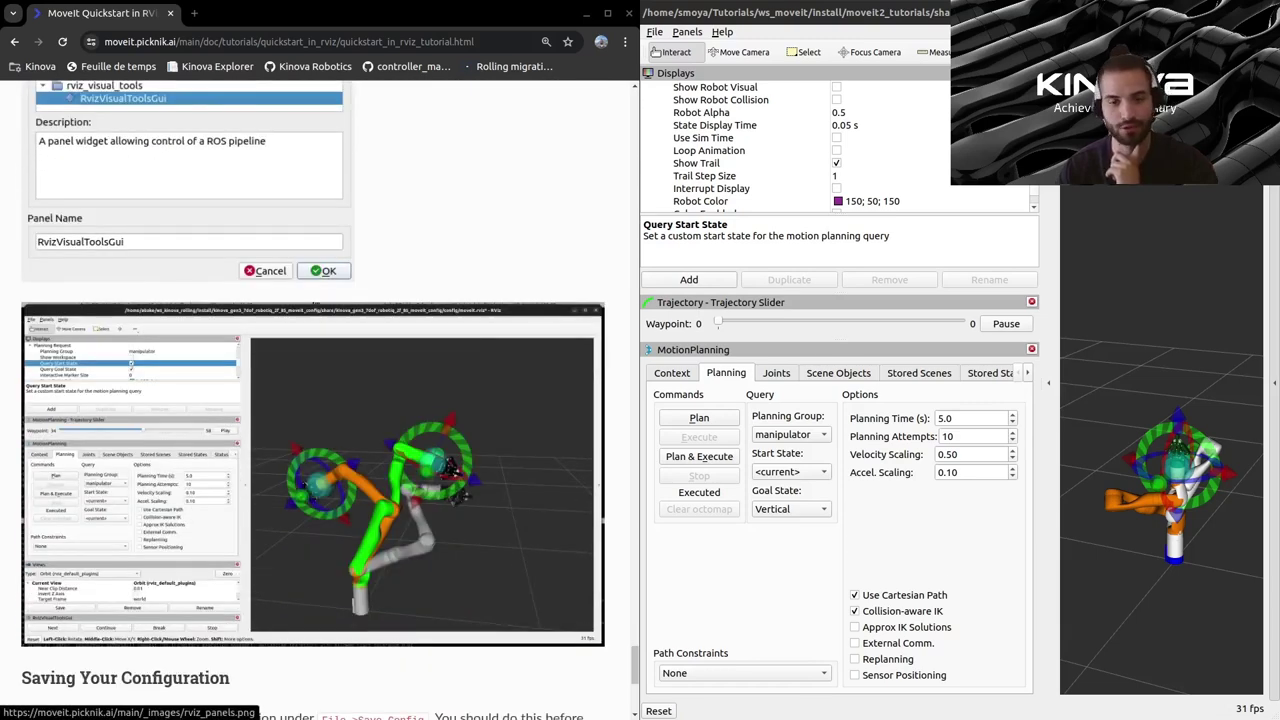
pyautogui.scroll(5, 313, 400)
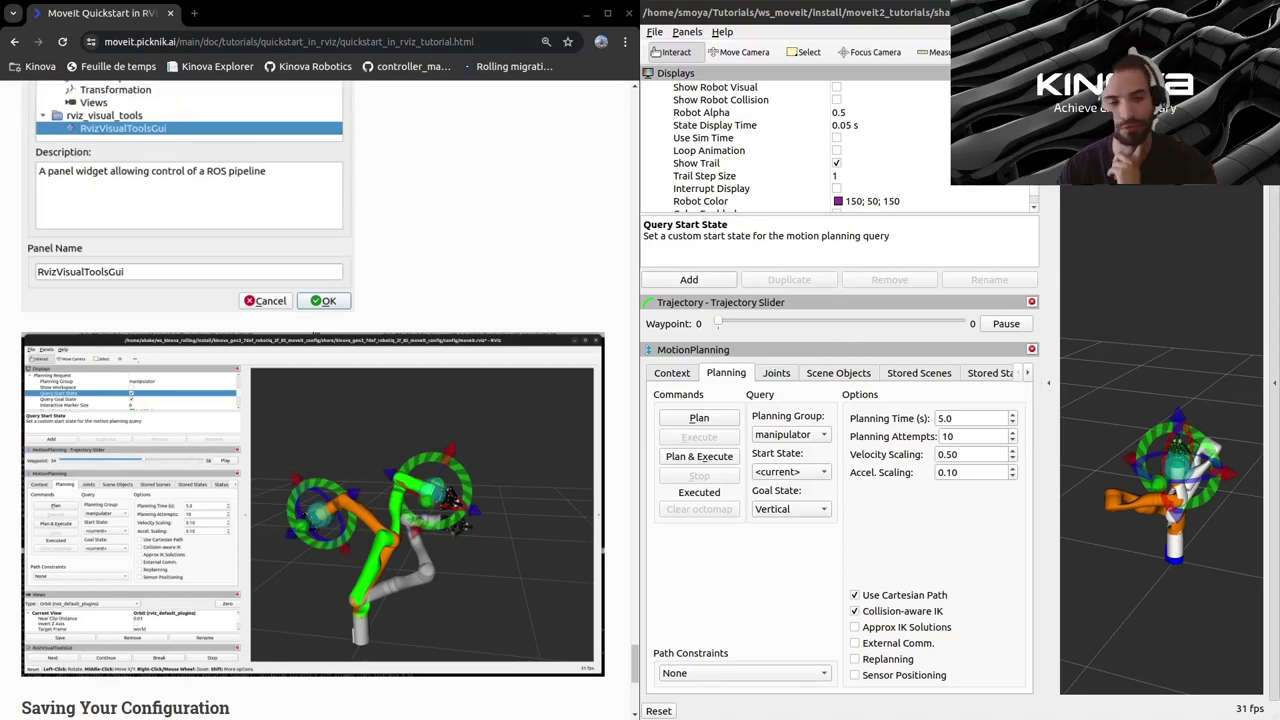
pyautogui.scroll(1, 313, 400)
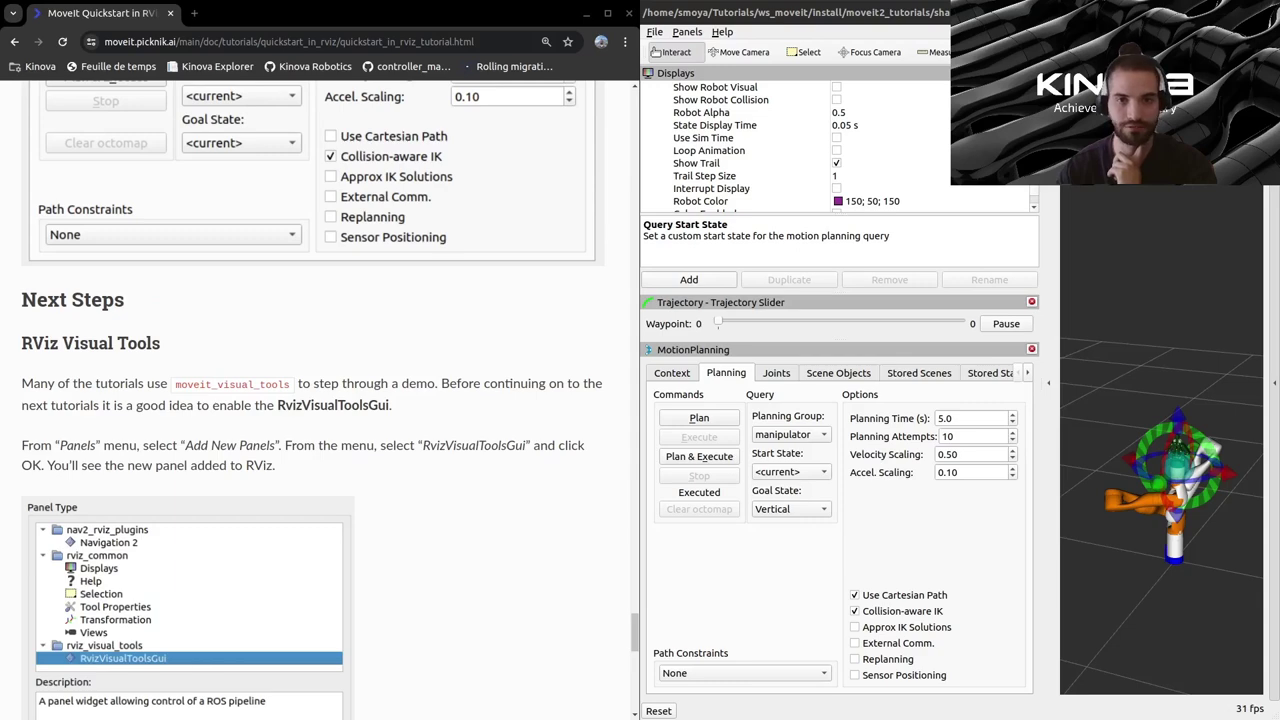
# - Add the RvizVisualToolsGui panel to RViz and try its Break and Continue controls
pyautogui.click(686, 31)
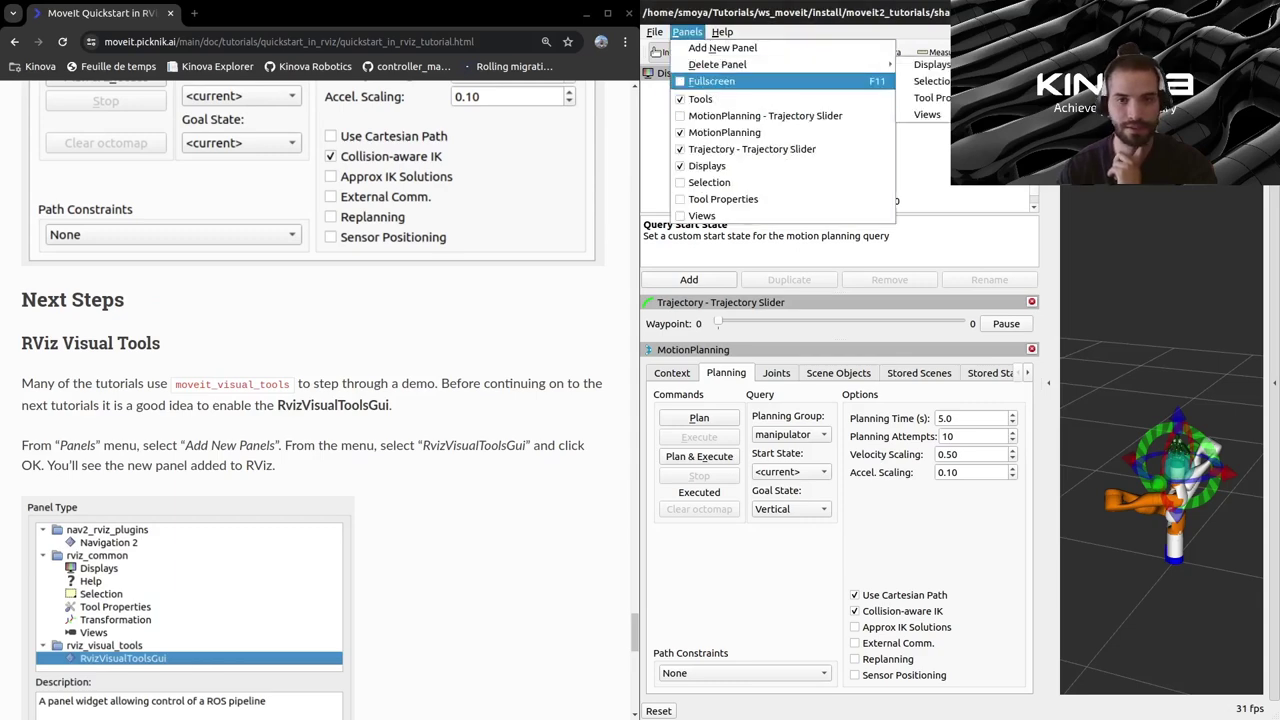
pyautogui.press('Up')
pyautogui.press('Up')
pyautogui.press('Return')
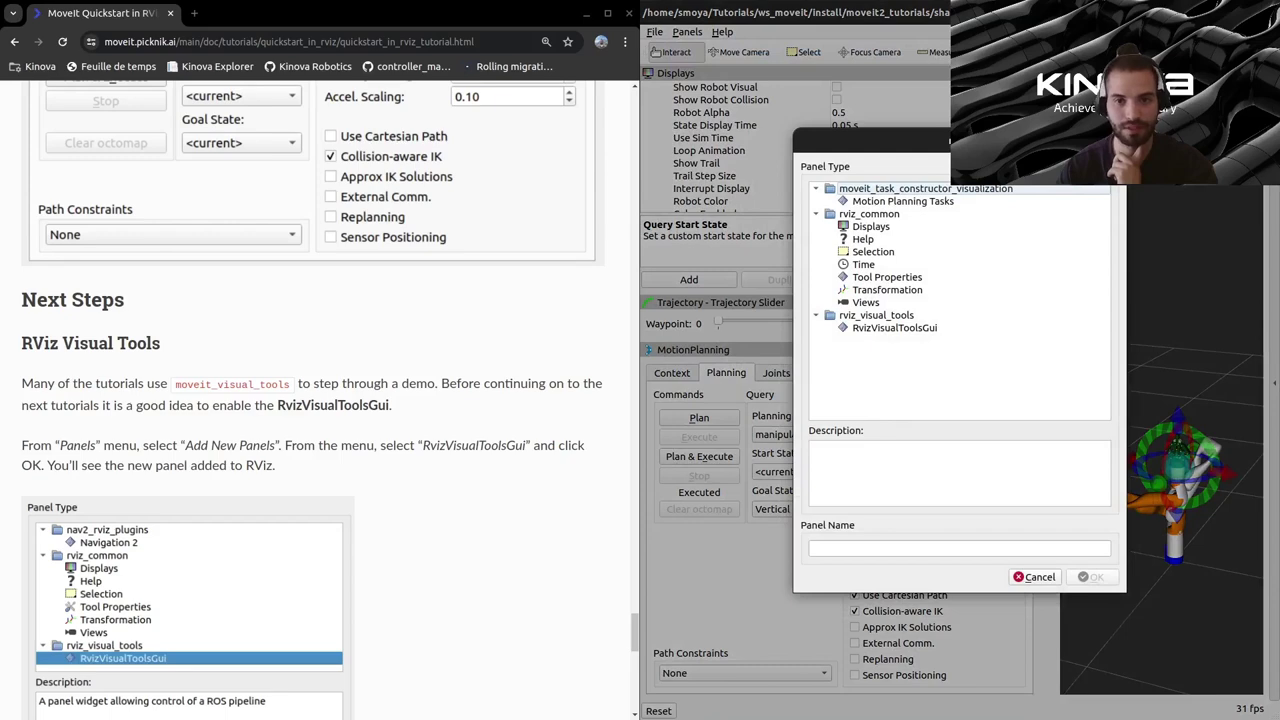
pyautogui.click(894, 327)
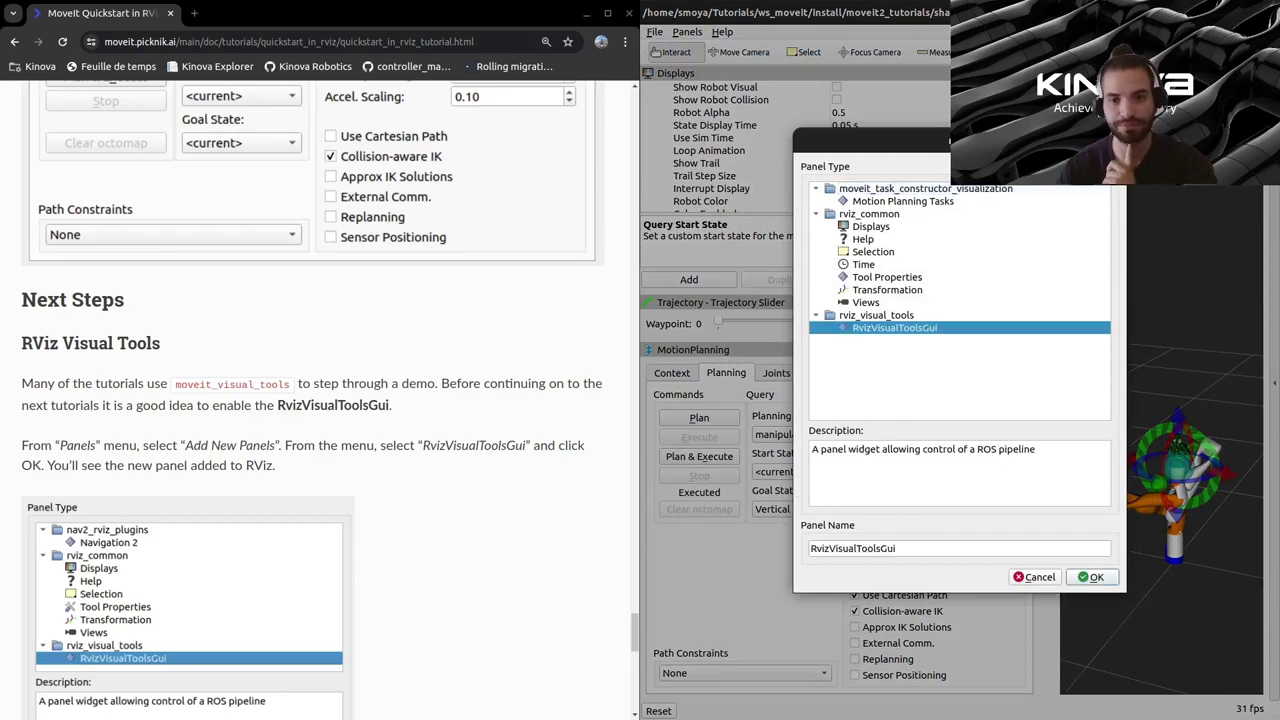
pyautogui.press('Return')
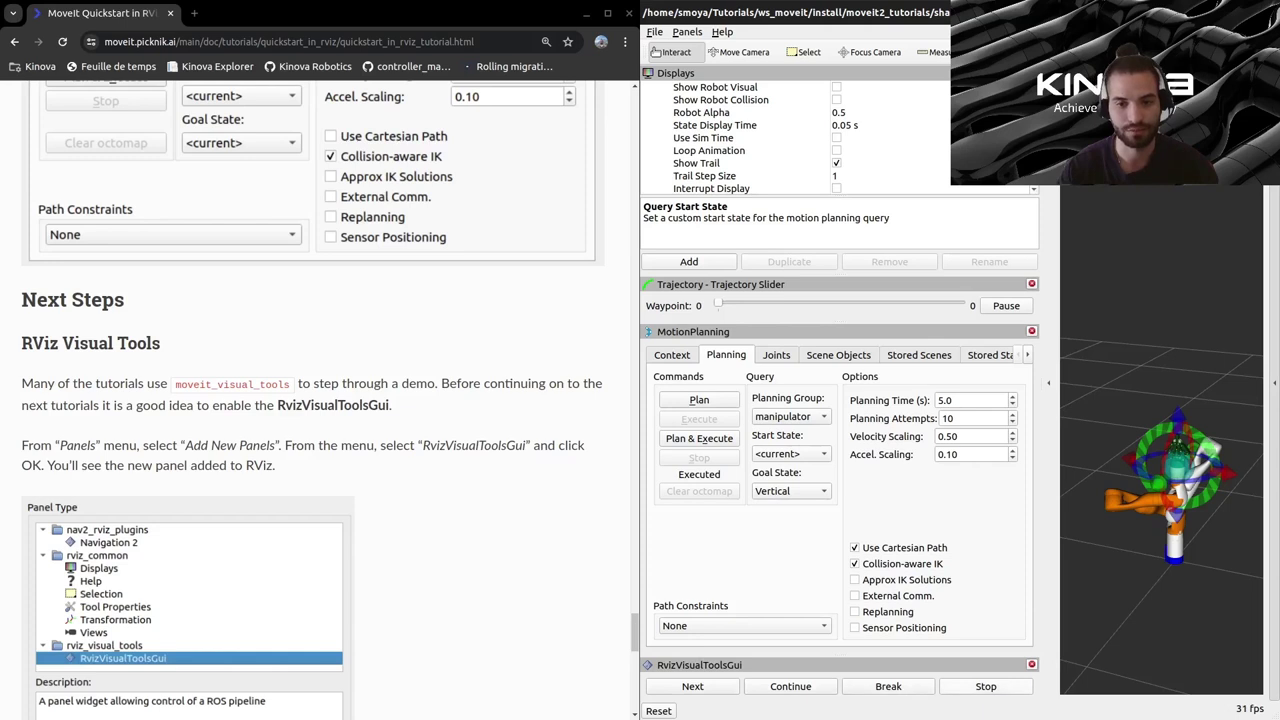
pyautogui.click(888, 686)
pyautogui.click(790, 686)
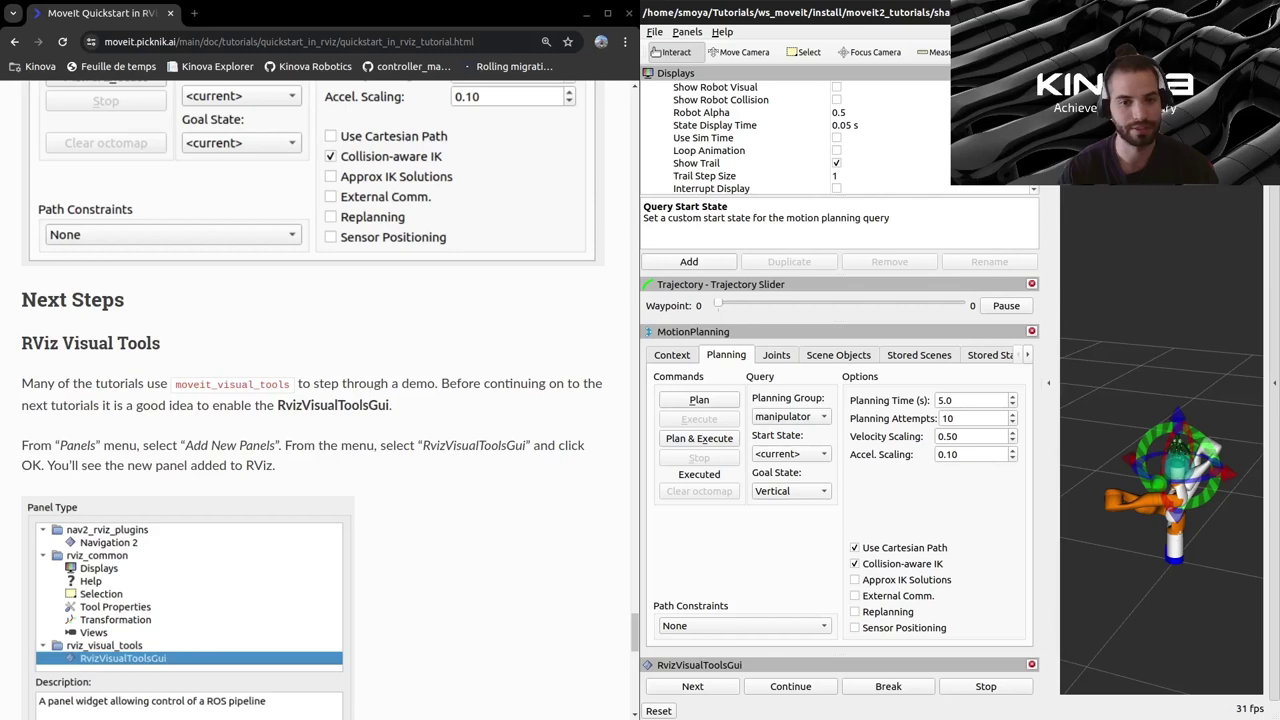
# - Read the tutorial's Saving Your Configuration section through to the end of the page
pyautogui.scroll(-5, 313, 400)
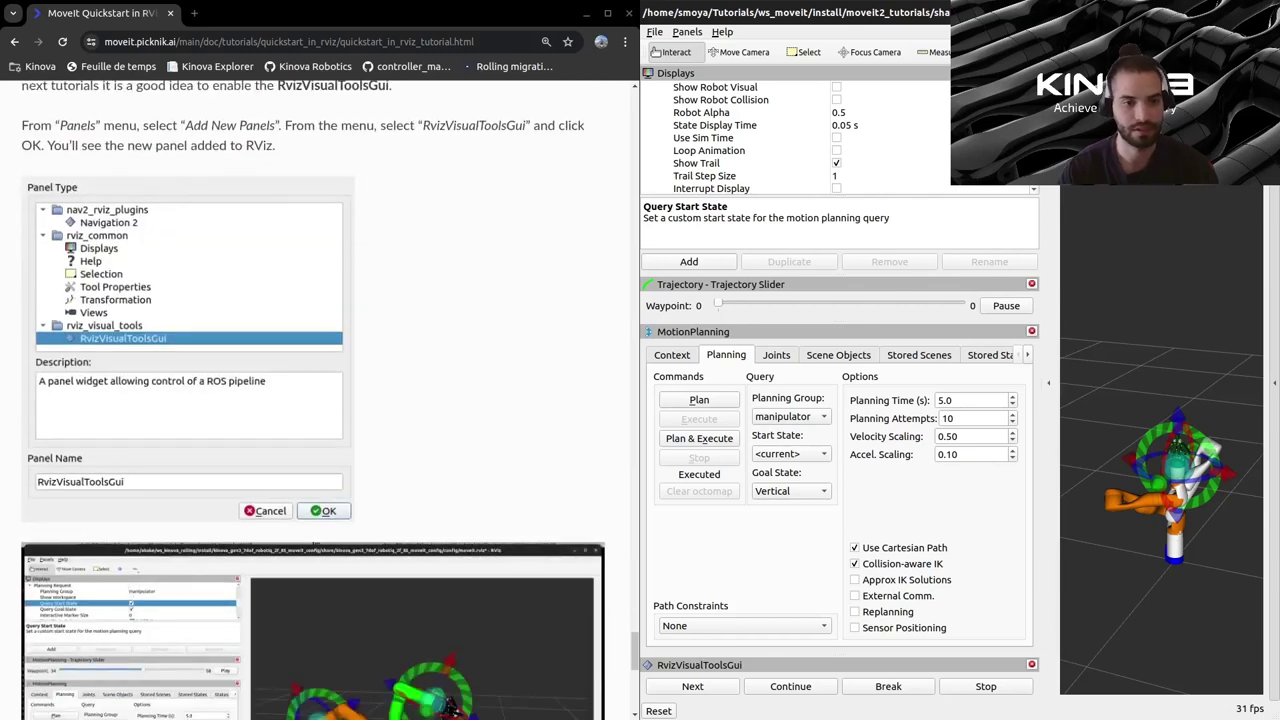
pyautogui.scroll(-3, 313, 400)
pyautogui.scroll(-2, 313, 400)
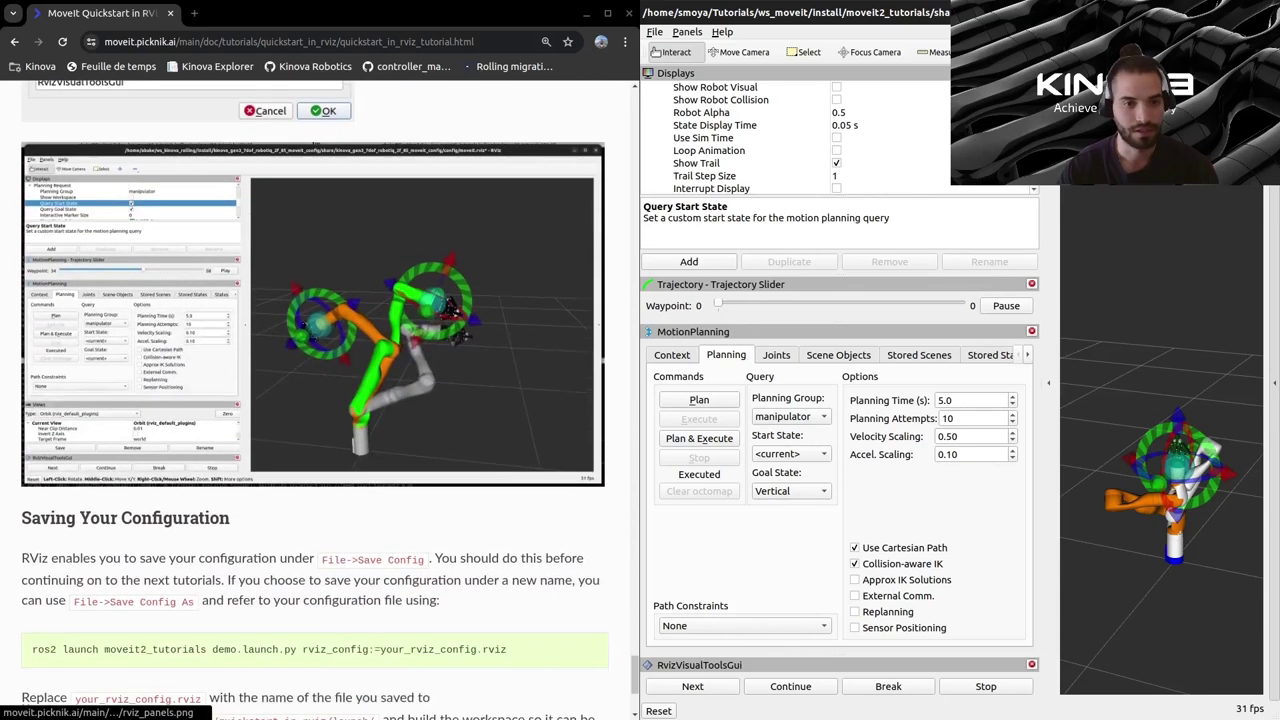
pyautogui.scroll(-4, 313, 400)
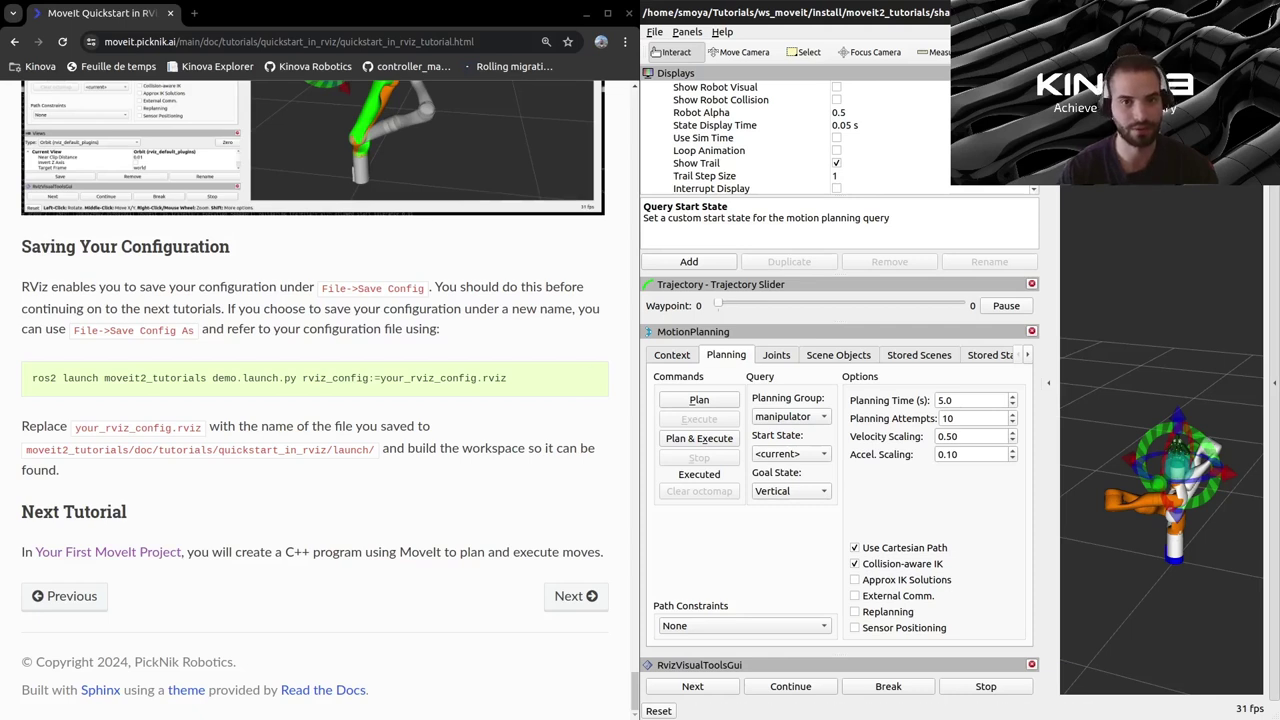
# - Save the current RViz configuration under its existing name
pyautogui.hotkey('alt', 'f')
pyautogui.press('Down')
pyautogui.press('Down')
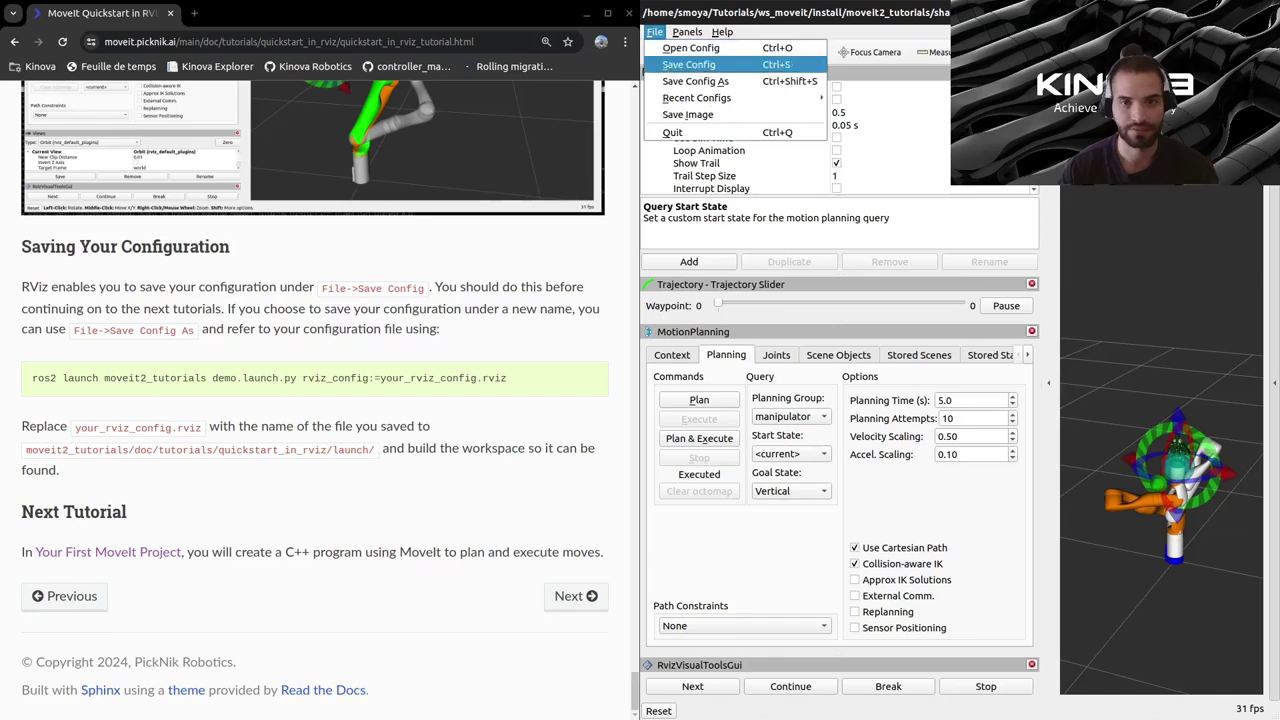
pyautogui.press('Return')
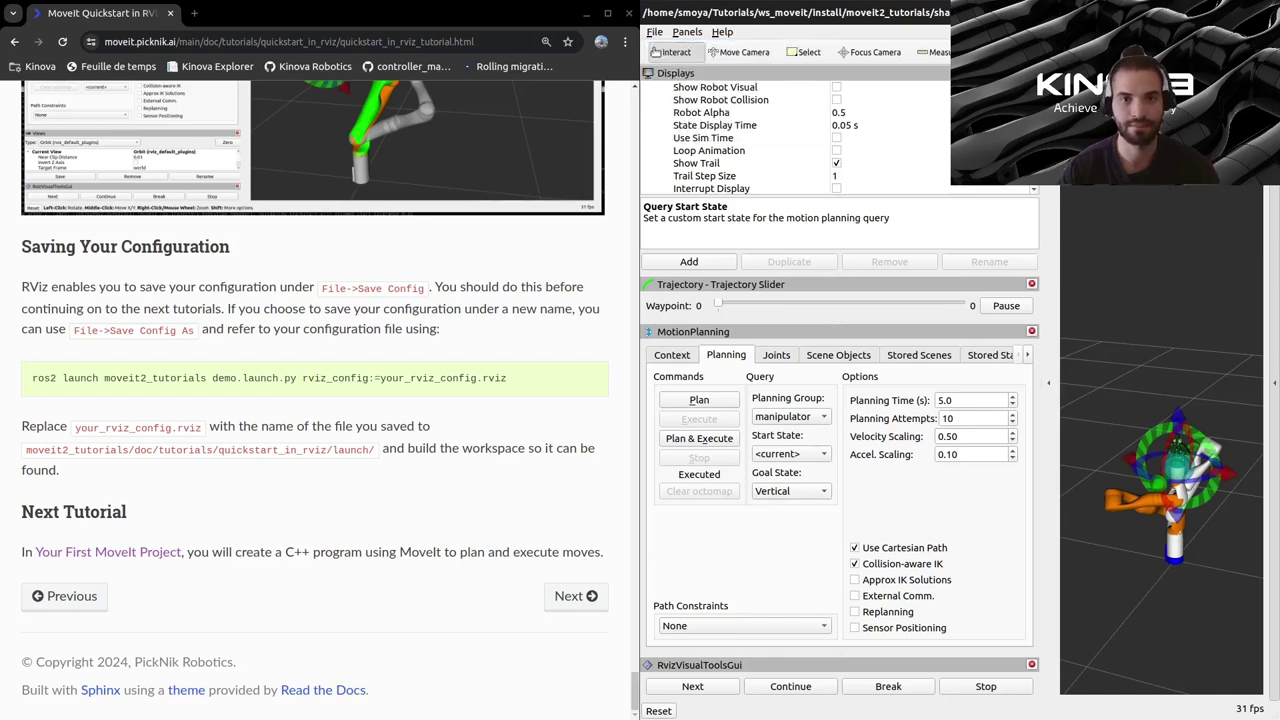
# - Save a copy of the RViz configuration as my_config.rviz in the moveit2_tutorials launch folder
pyautogui.hotkey('alt', 'f')
pyautogui.press('Down')
pyautogui.press('Down')
pyautogui.press('Down')
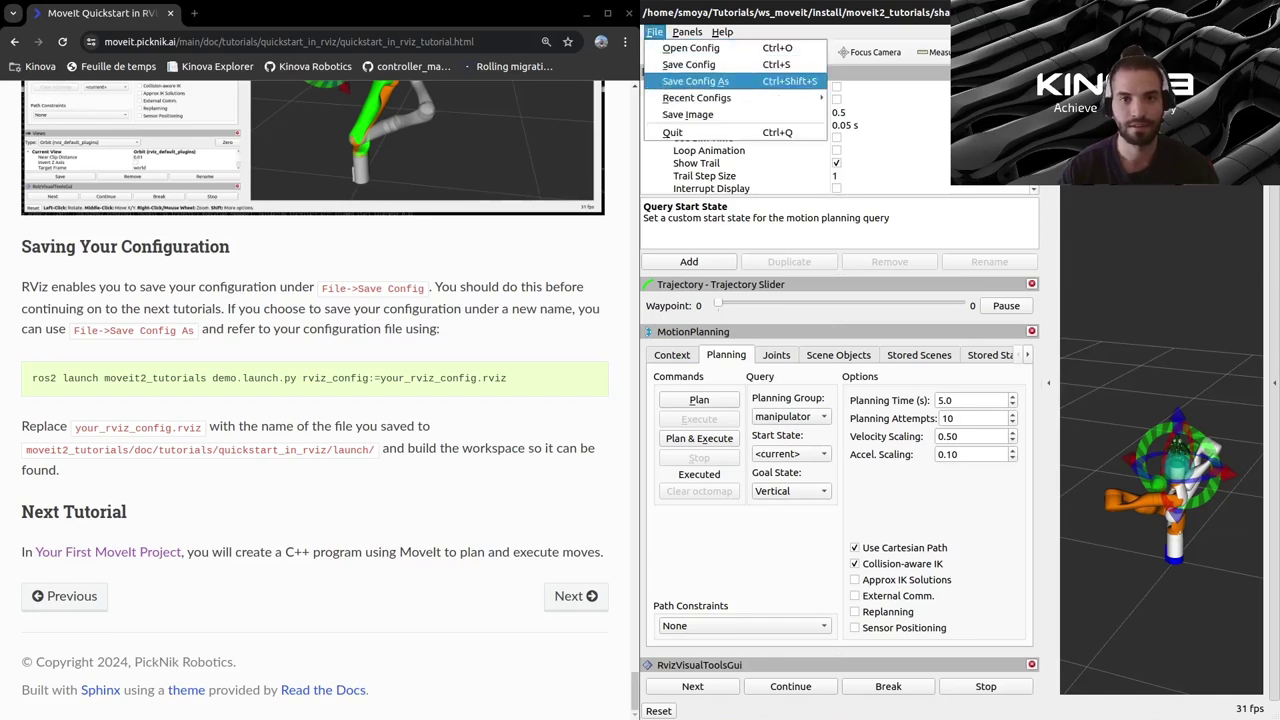
pyautogui.press('Return')
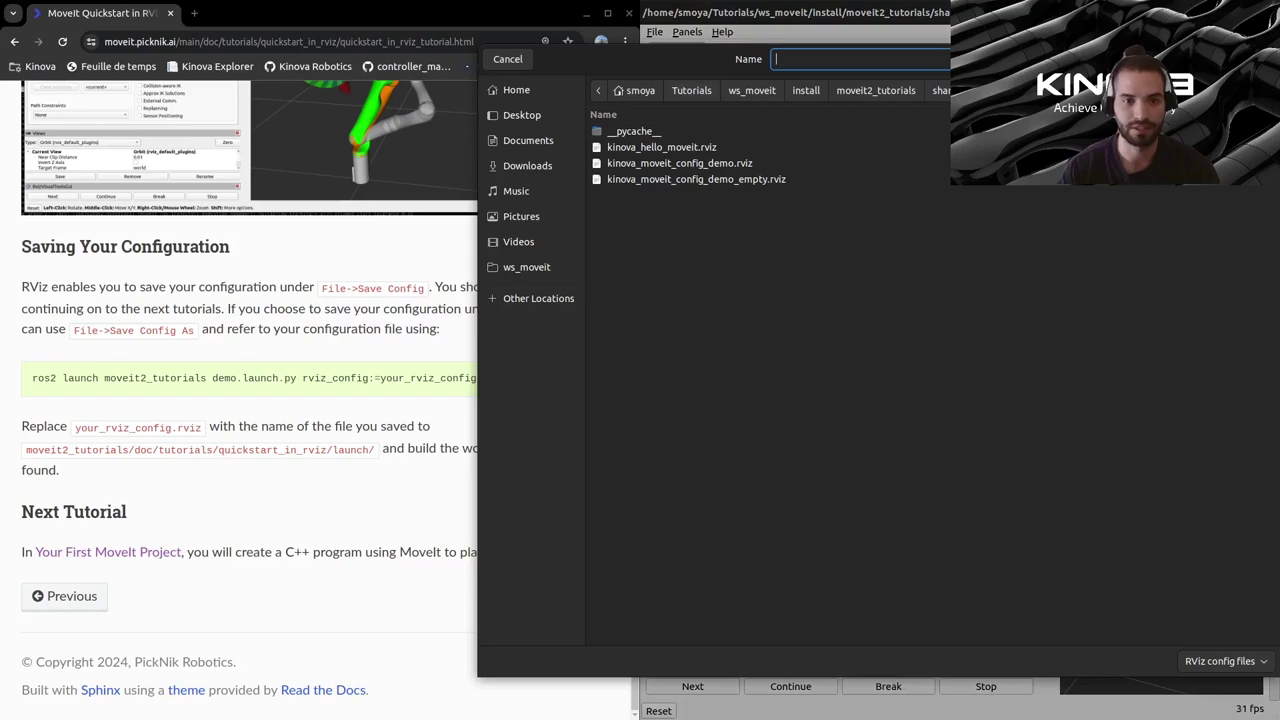
pyautogui.moveTo(640, 59)
pyautogui.mouseDown()
pyautogui.moveTo(640, 20)
pyautogui.moveTo(640, 82)
pyautogui.mouseUp()
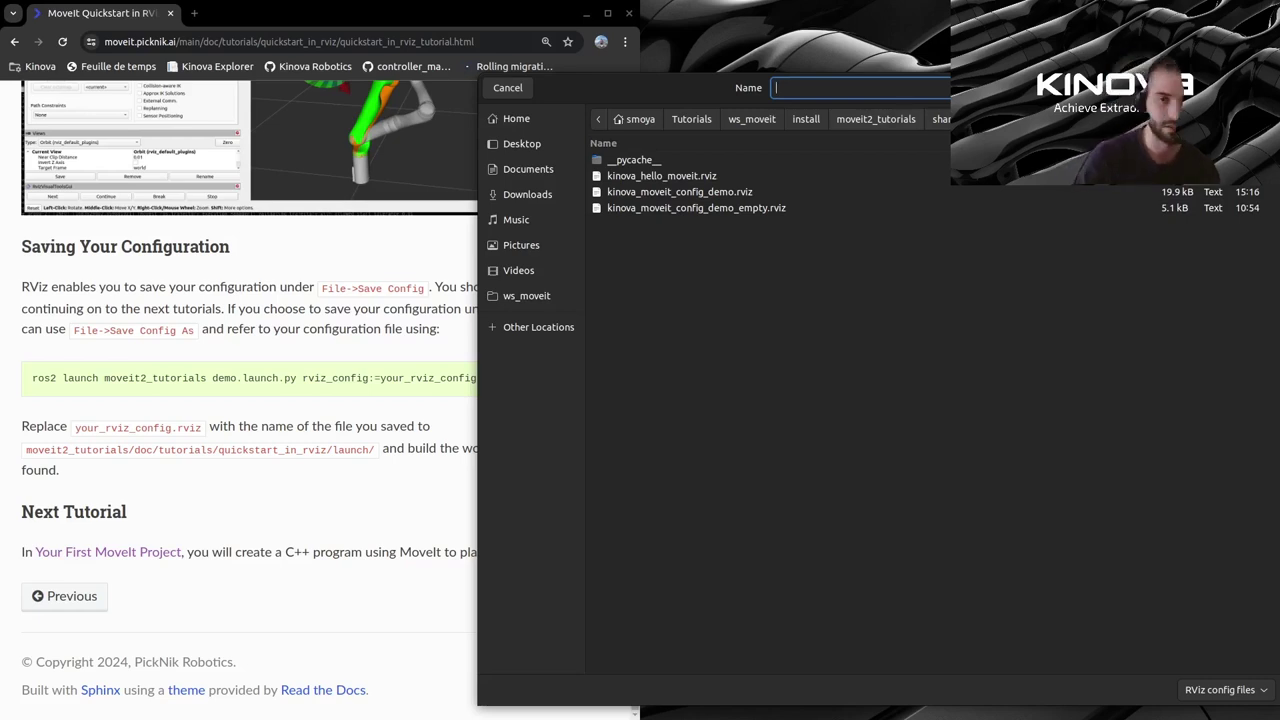
pyautogui.write('my_p')
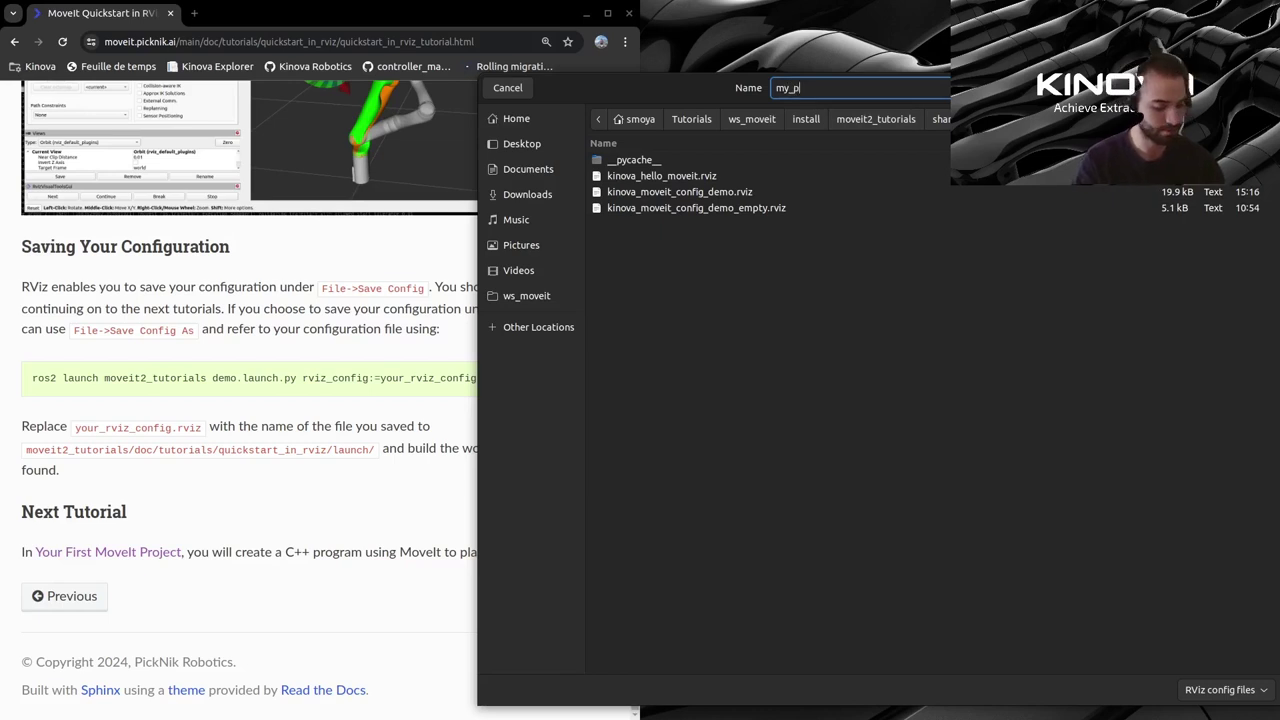
pyautogui.press('BackSpace')
pyautogui.write('conf')
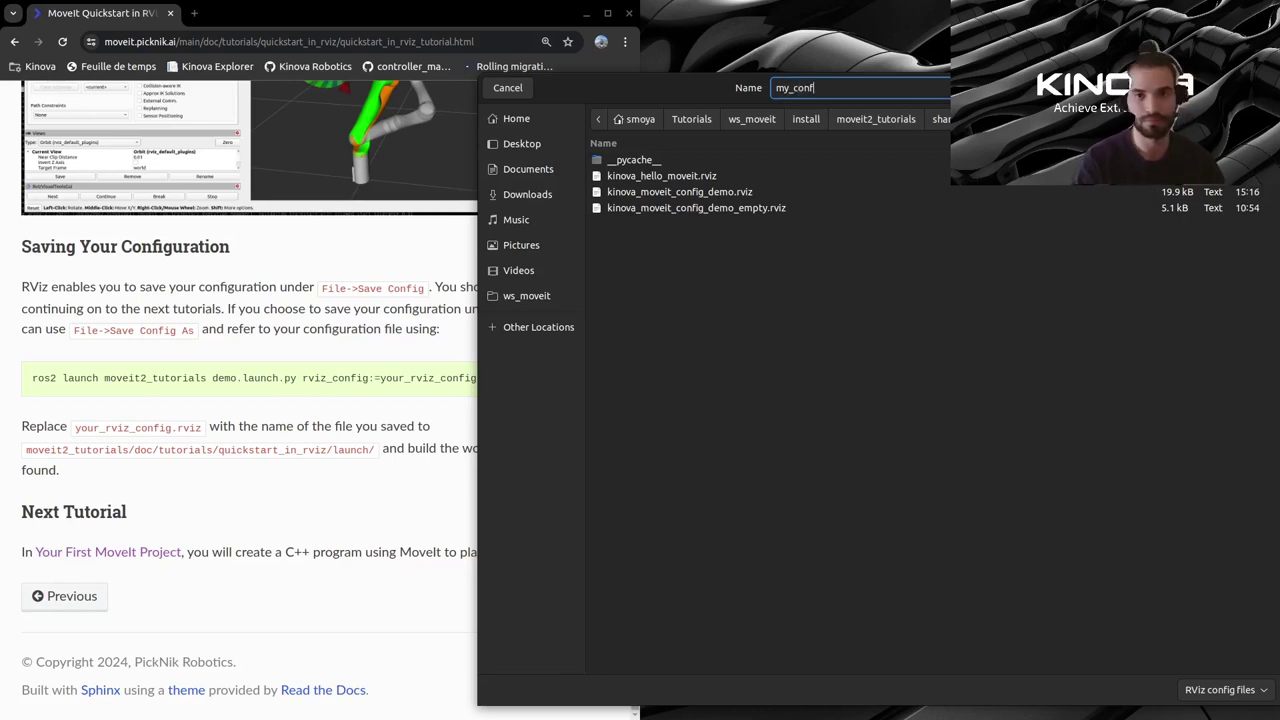
pyautogui.write('ig.rviz')
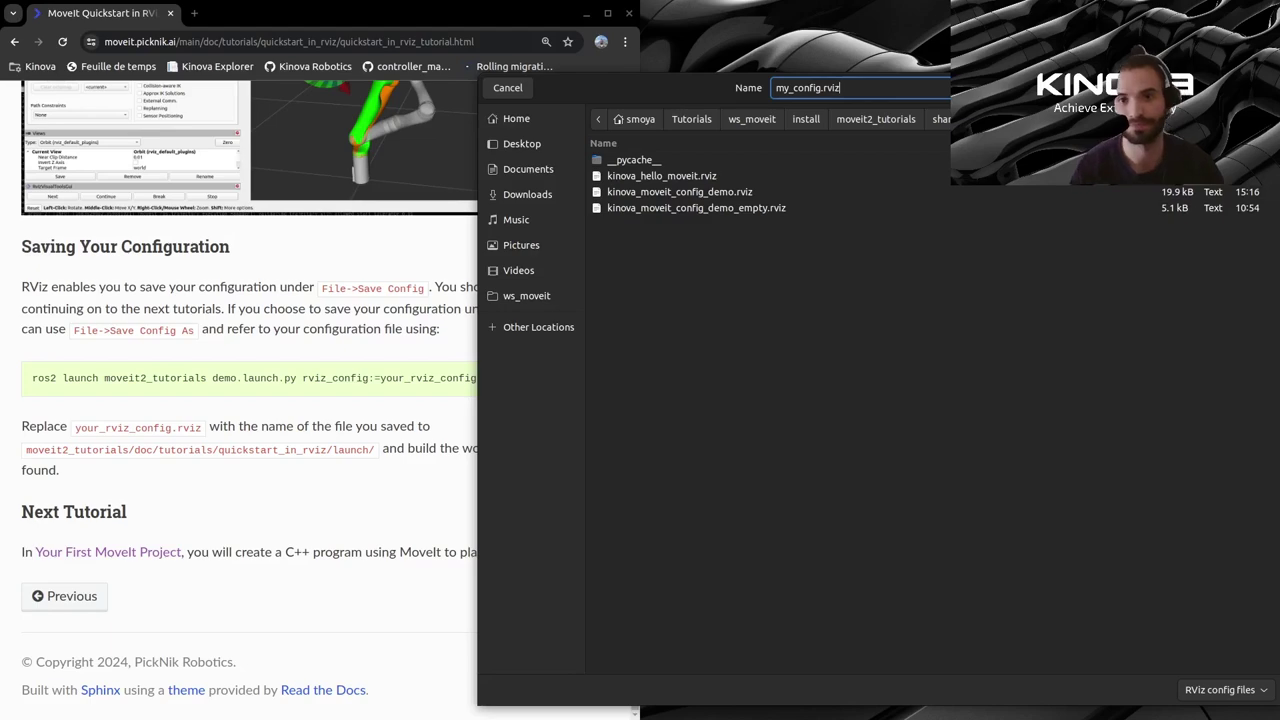
pyautogui.press('Return')
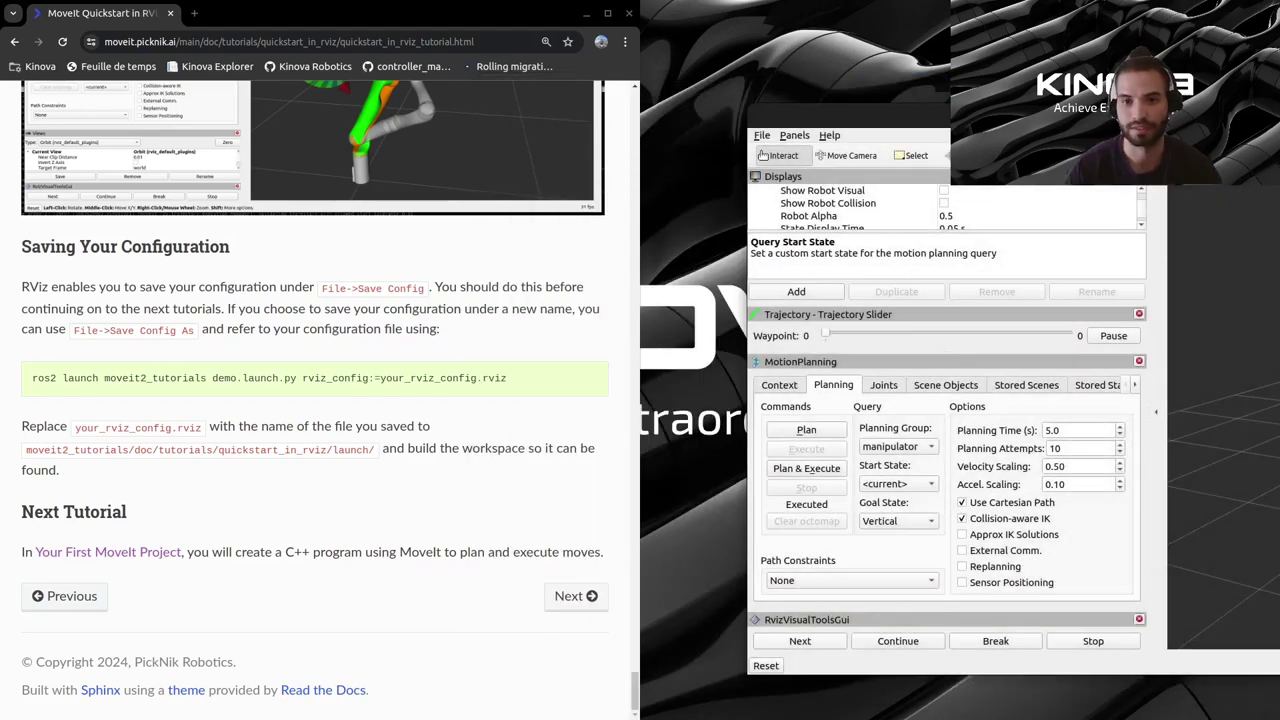
# - Maximize the RViz window and bring up the file chooser for opening a configuration
pyautogui.moveTo(852, 116); pyautogui.dragTo(721, 129)
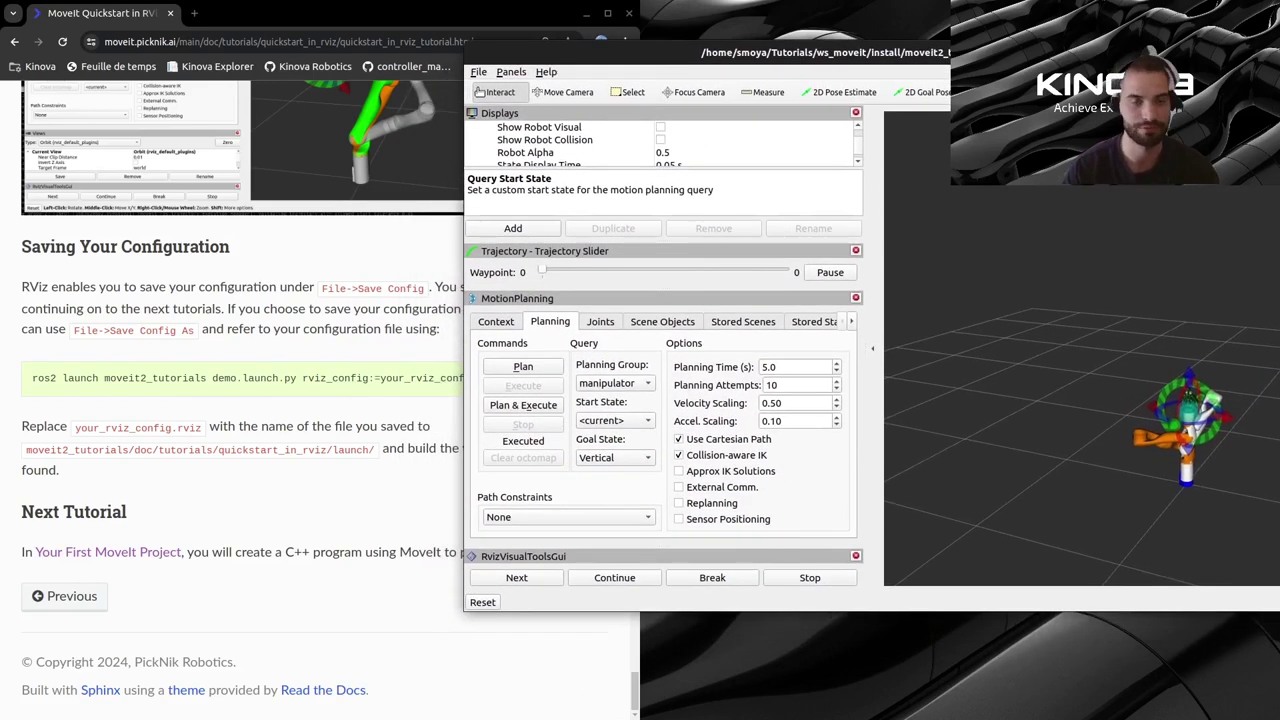
pyautogui.moveTo(700, 52); pyautogui.dragTo(536, 2)
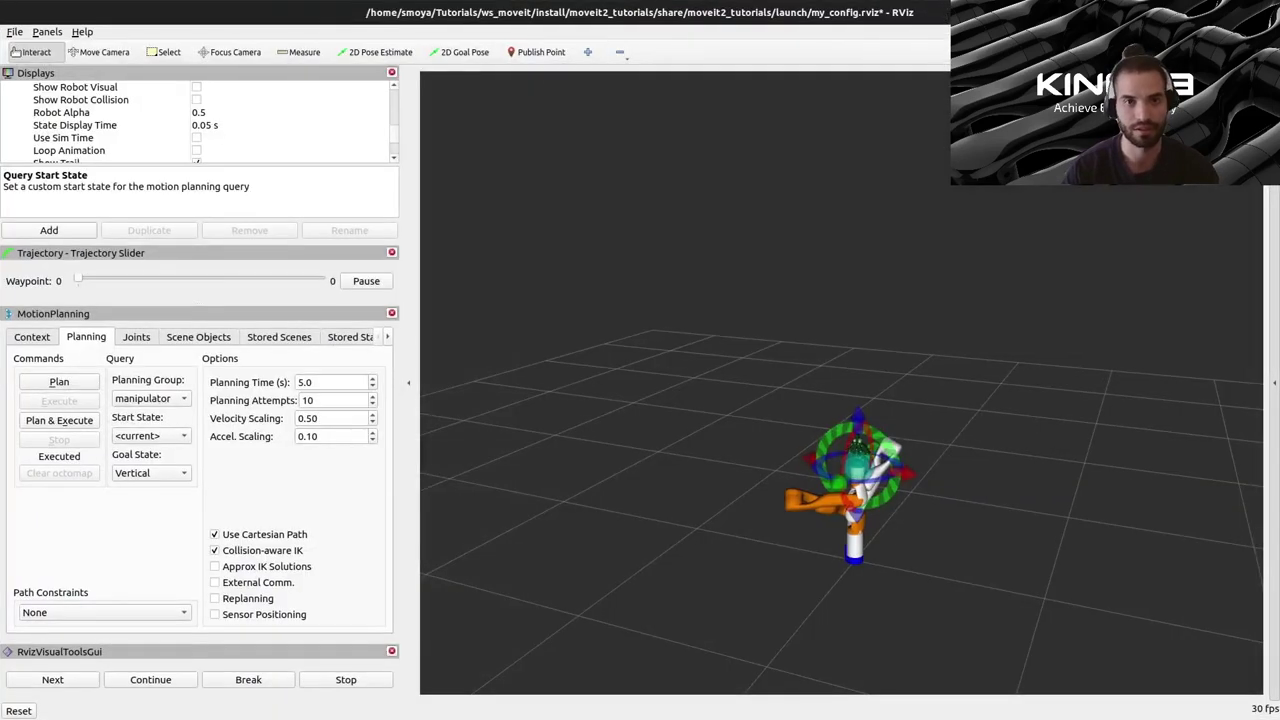
pyautogui.click(14, 31)
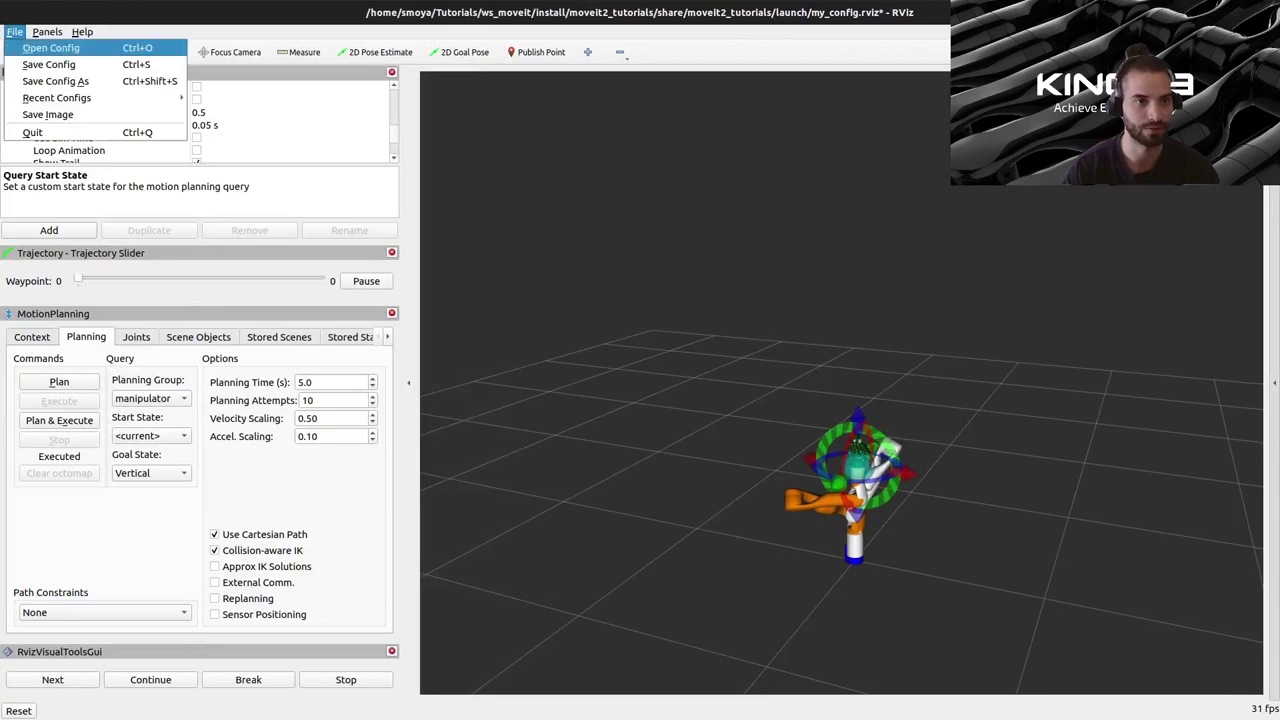
pyautogui.press('Up')
pyautogui.press('Up')
pyautogui.press('Up')
pyautogui.press('Return')
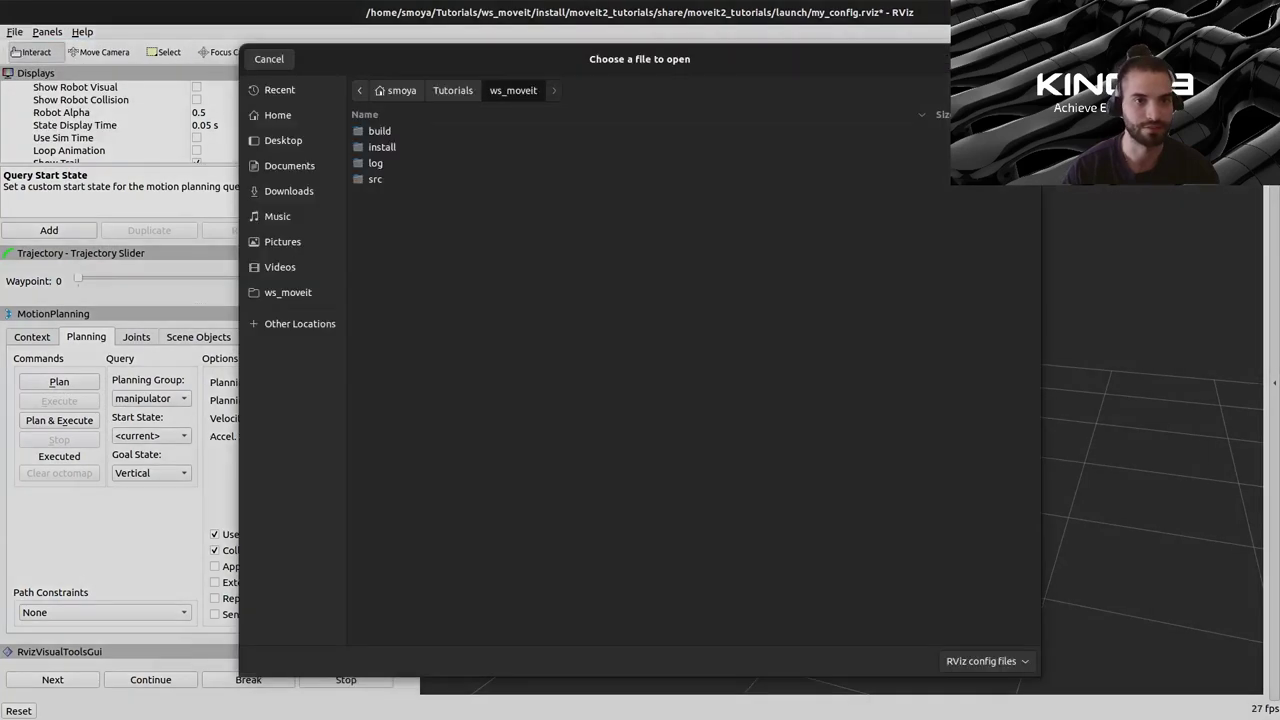
# - Open my_config.rviz from install/moveit2_tutorials/share/moveit2_tutorials/launch inside the ws_moveit workspace
pyautogui.press('Down')
pyautogui.press('Down')
pyautogui.press('Return')
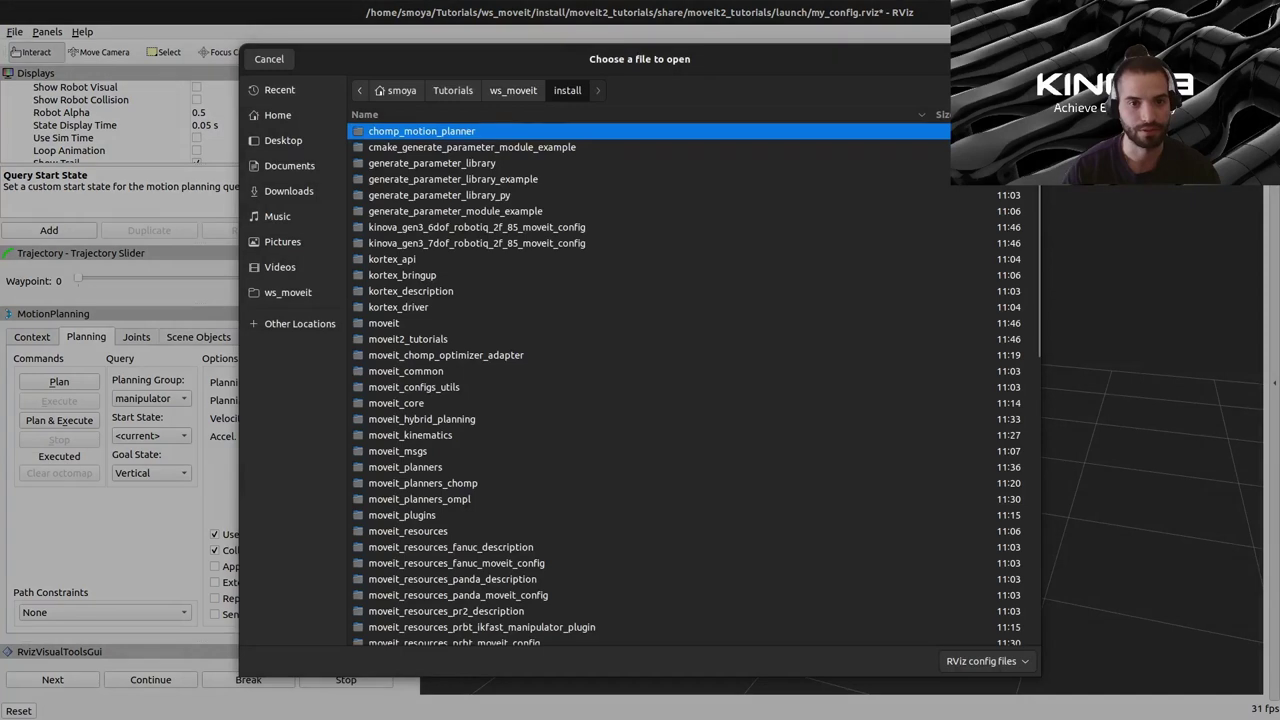
pyautogui.doubleClick(408, 339)
pyautogui.press('Return')
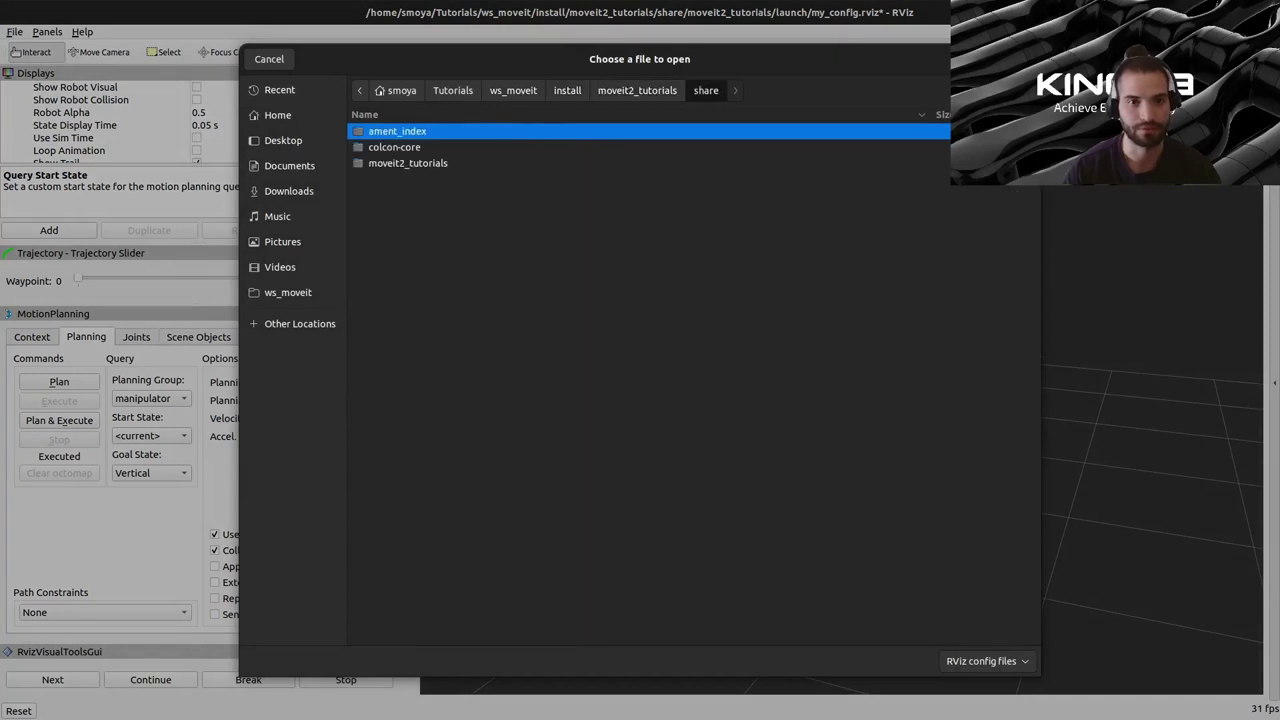
pyautogui.press('Down')
pyautogui.press('Down')
pyautogui.press('Return')
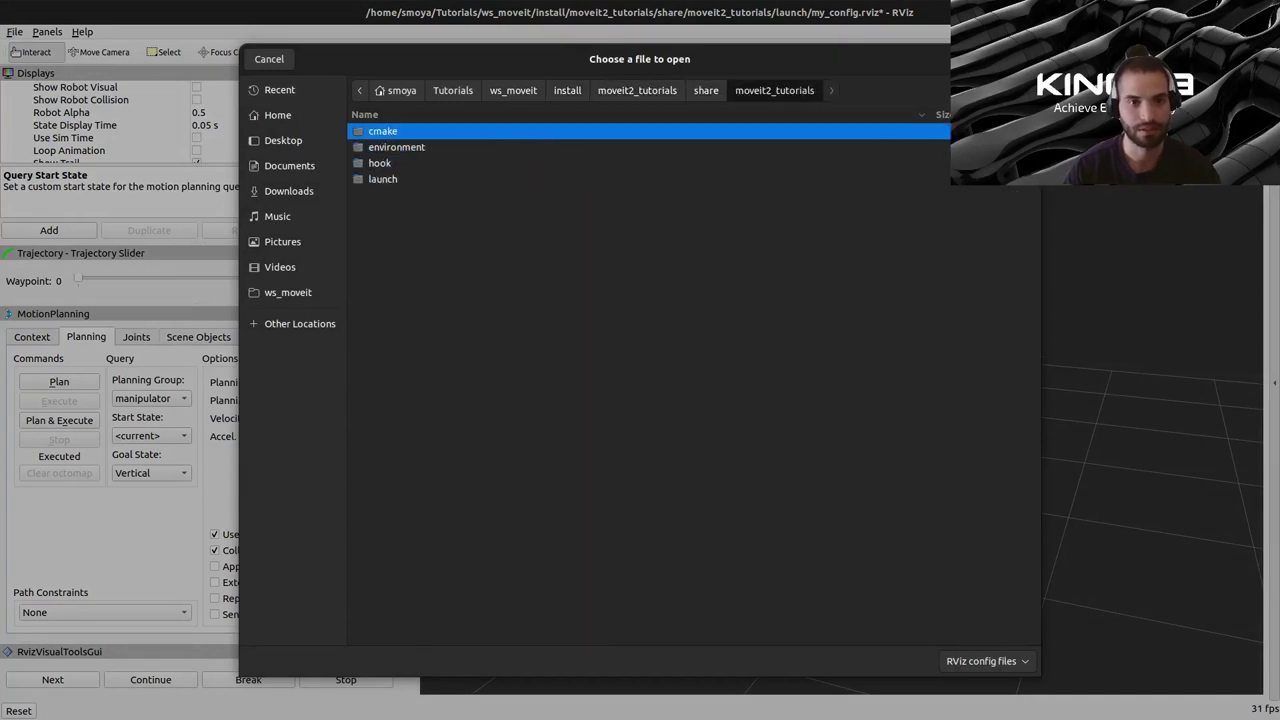
pyautogui.press('Down')
pyautogui.press('Down')
pyautogui.press('Down')
pyautogui.press('Return')
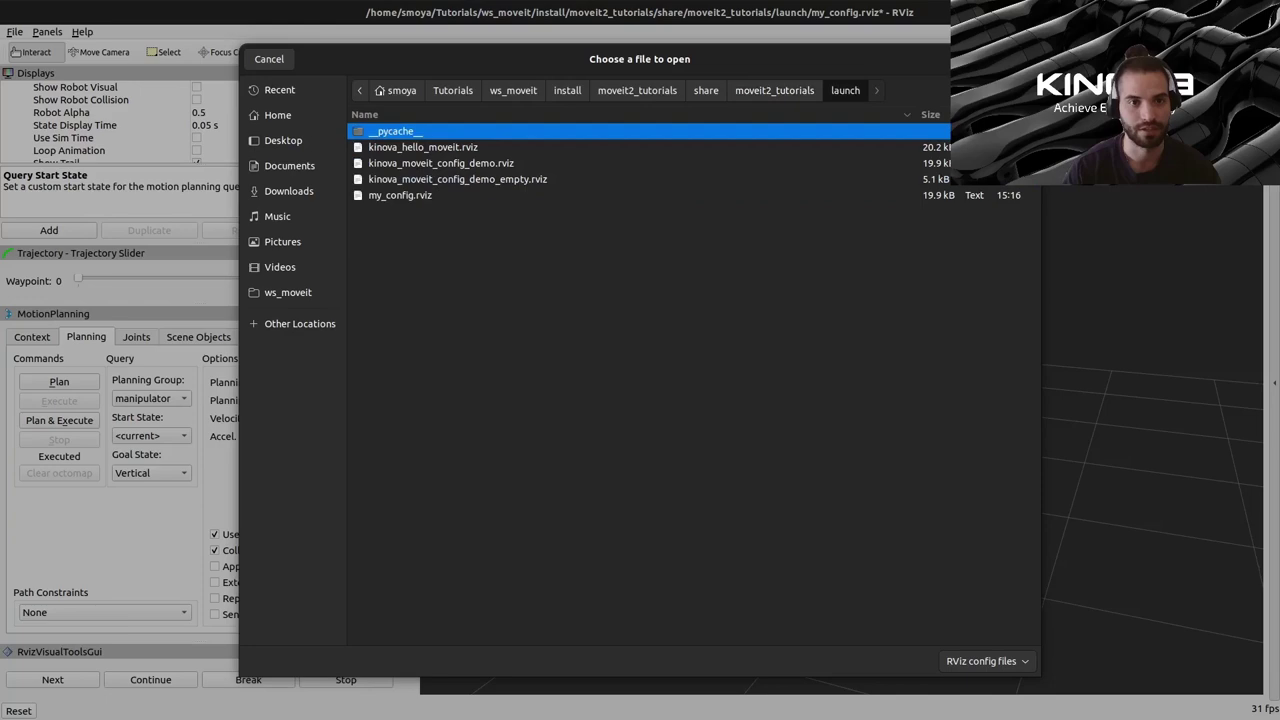
pyautogui.click(400, 195)
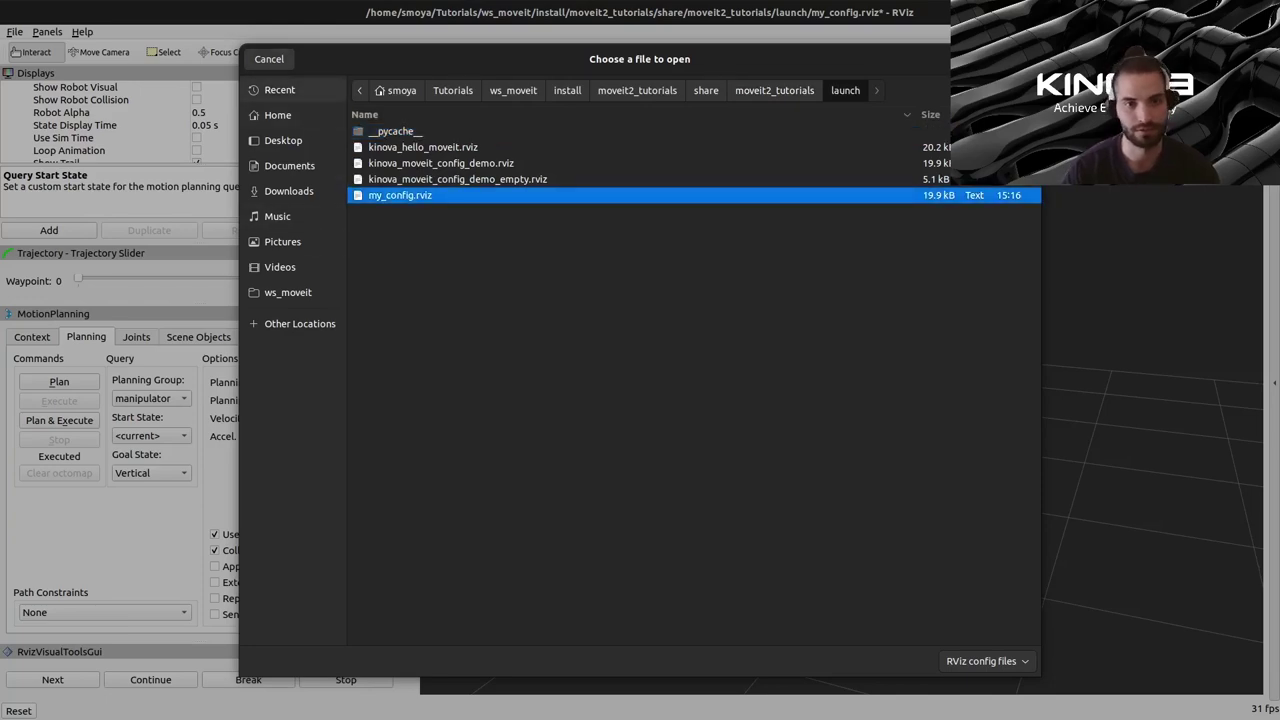
pyautogui.press('Return')
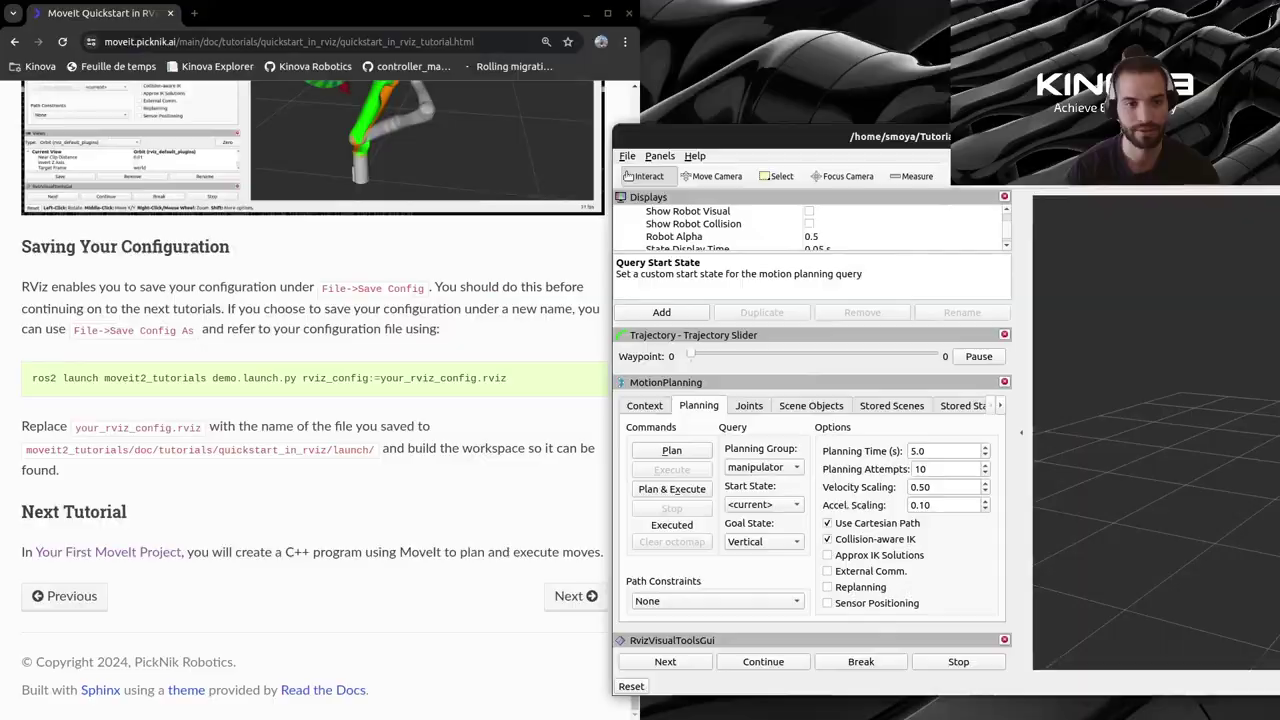